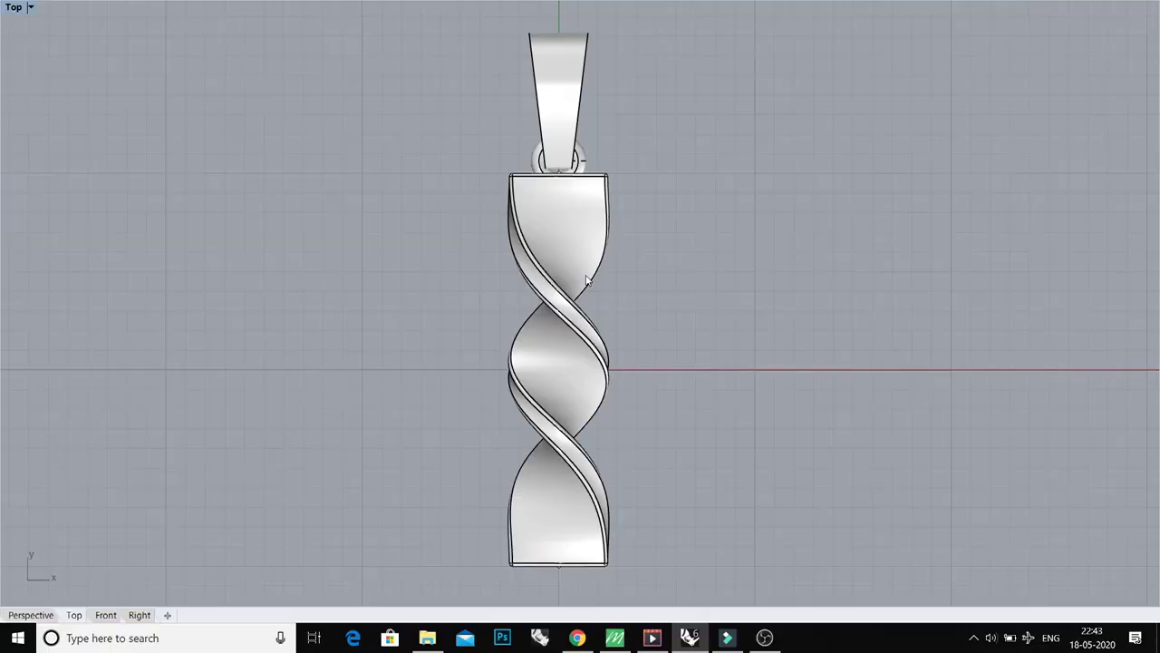
Step: Delete all of the existing twisted pendant geometry, including its bail, to empty the scene
scroll(587, 280, down, 2)
scroll(587, 280, up, 2)
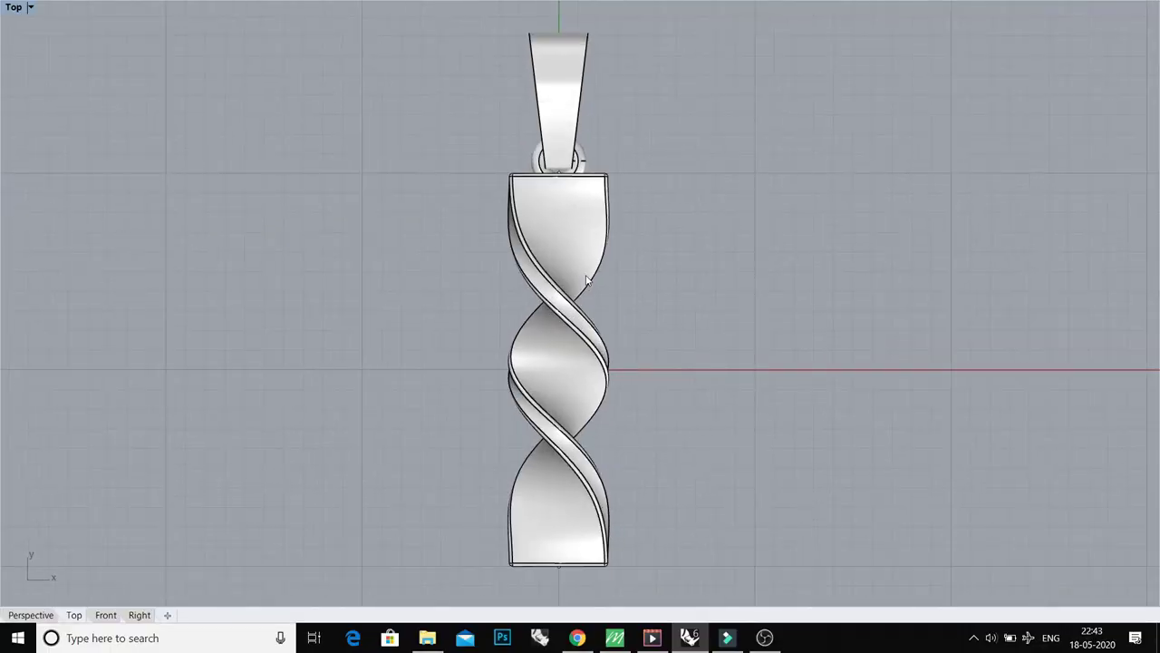
key(ctrl+F4)
right_drag(586, 280, 577, 432)
key(Escape)
scroll(503, 422, down, 5)
scroll(574, 308, up, 3)
key(ctrl+a)
click(574, 308)
drag(398, 214, 396, 208)
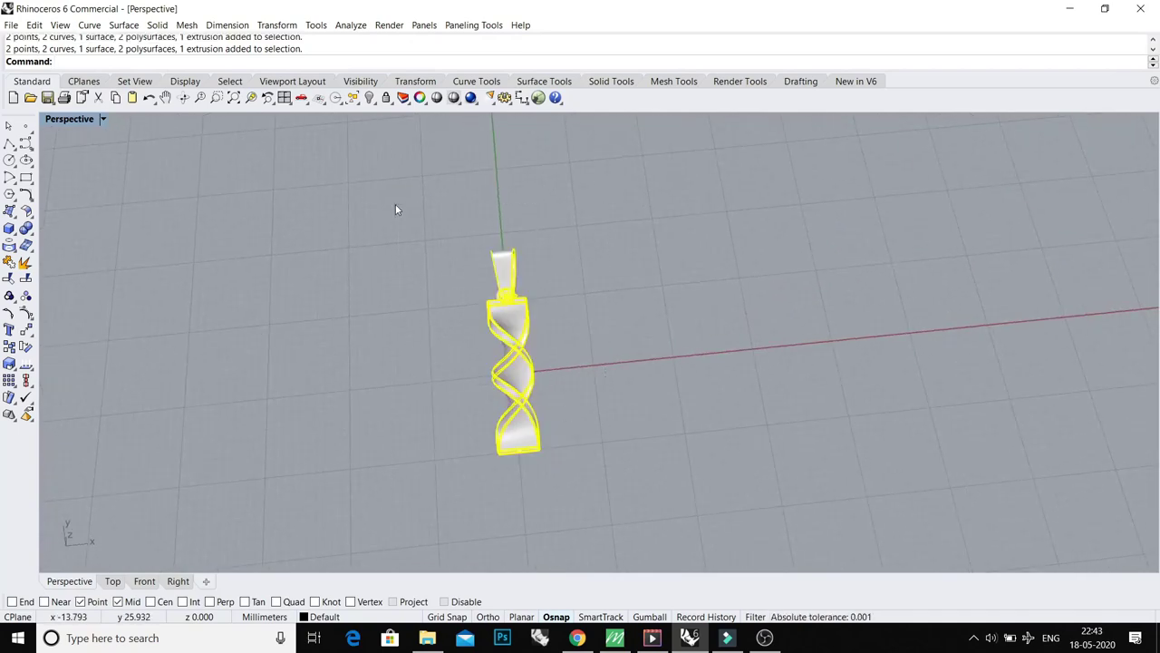
key(Delete)
right_drag(396, 208, 481, 274)
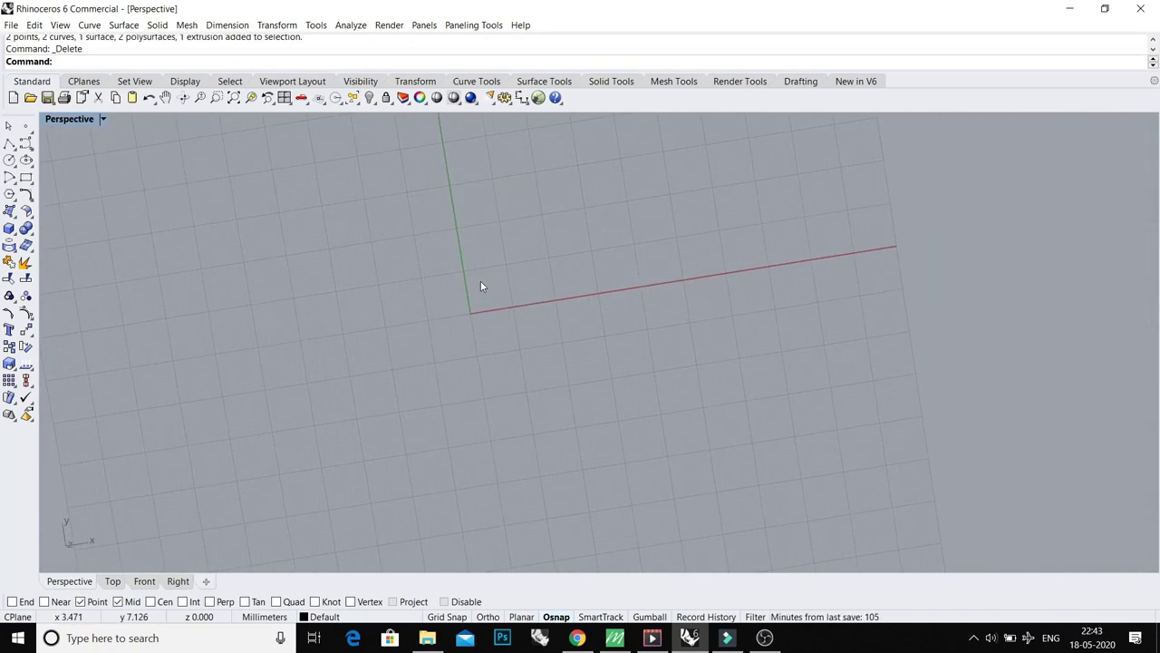
Step: Restore the four-view layout and maximize the Top view
text(4v)
key(Return)
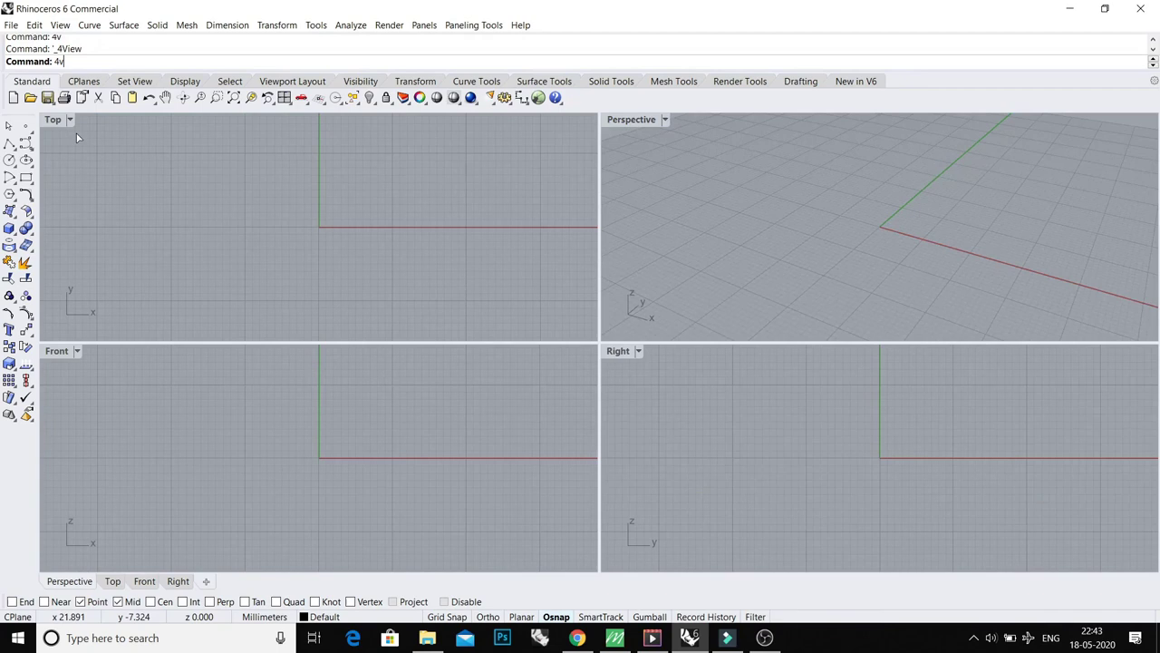
double_click(53, 119)
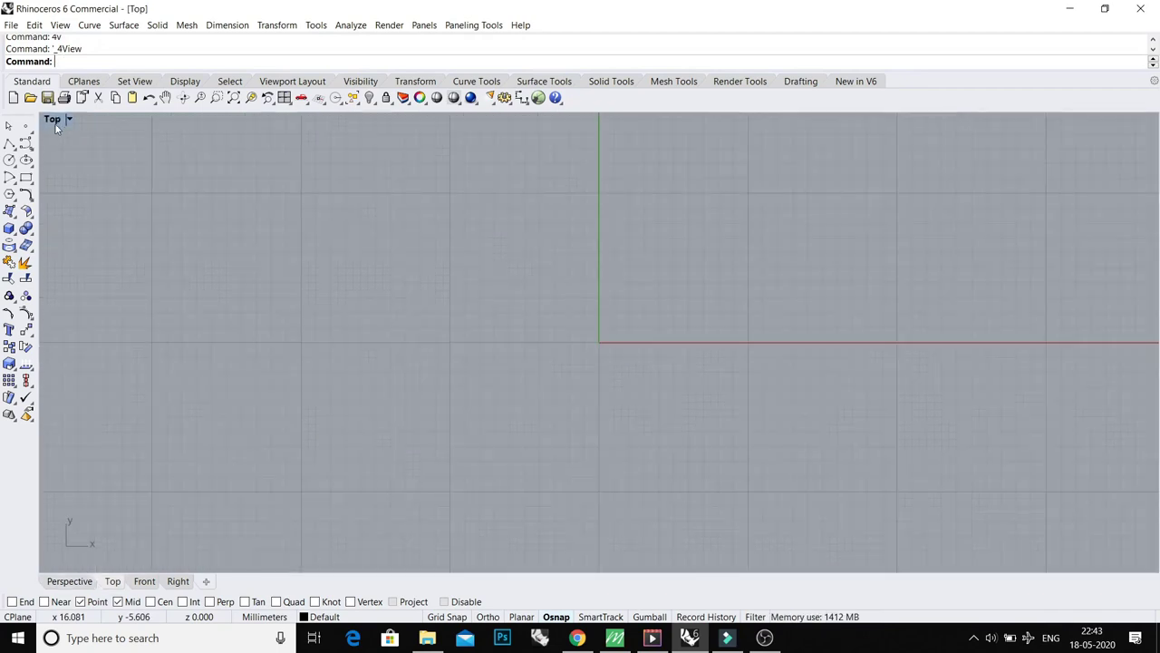
Step: Draw a rectangle centred on the origin with a length of 5 mm and a width of 20 mm
click(28, 184)
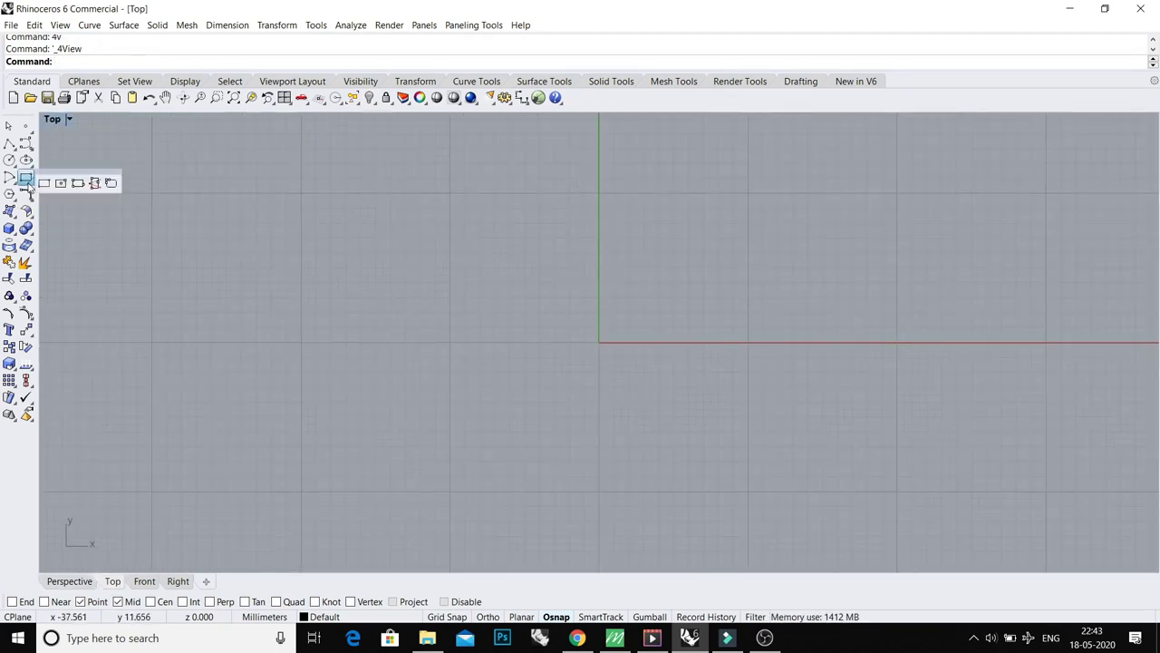
click(61, 184)
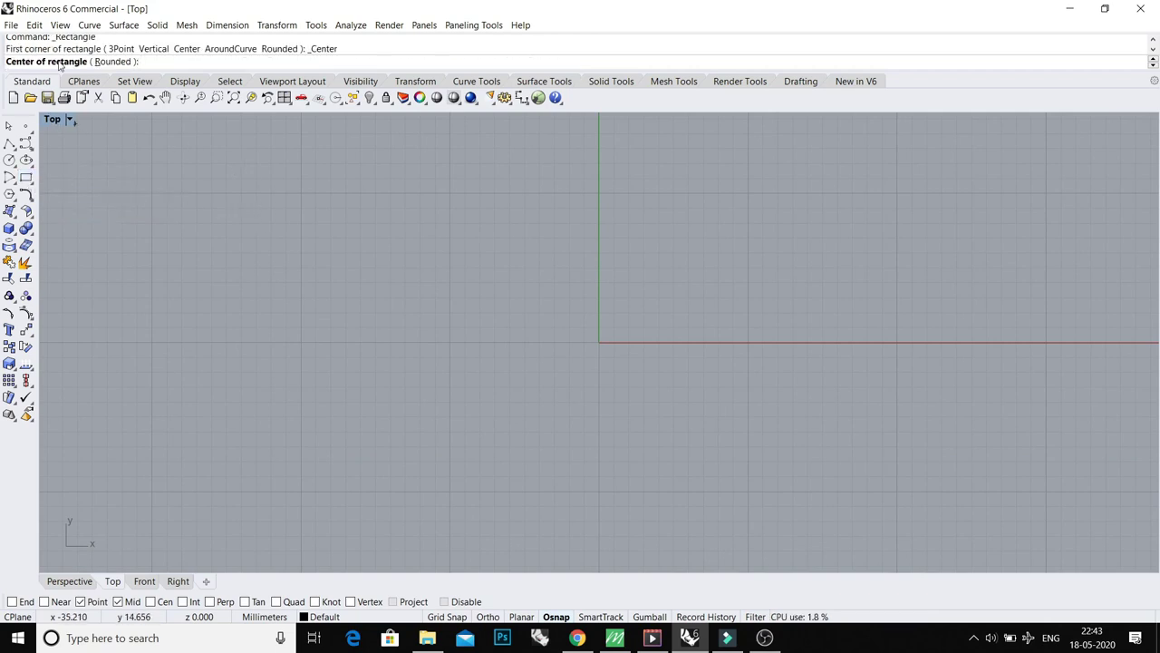
click(599, 341)
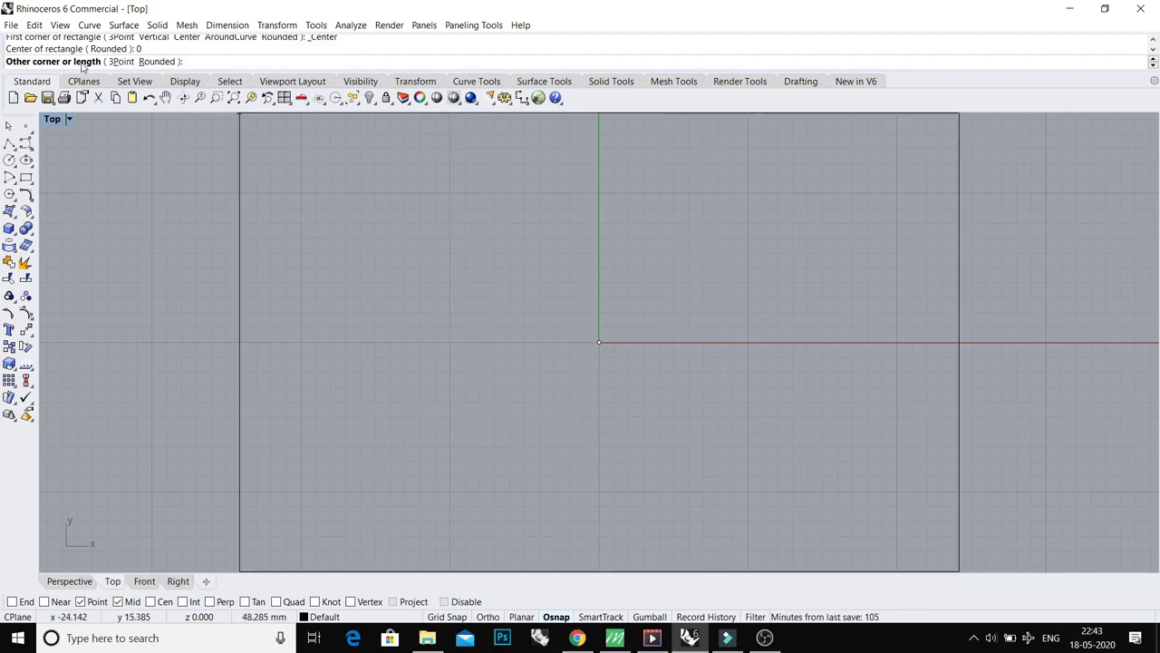
scroll(568, 239, down, 2)
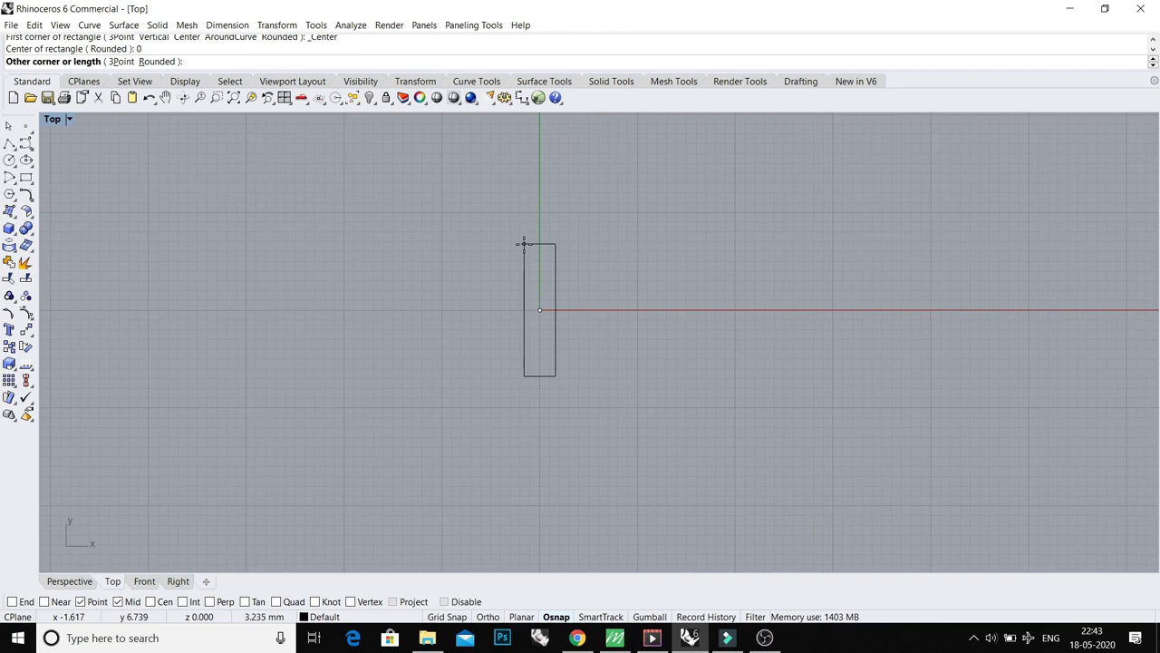
text(5)
key(Return)
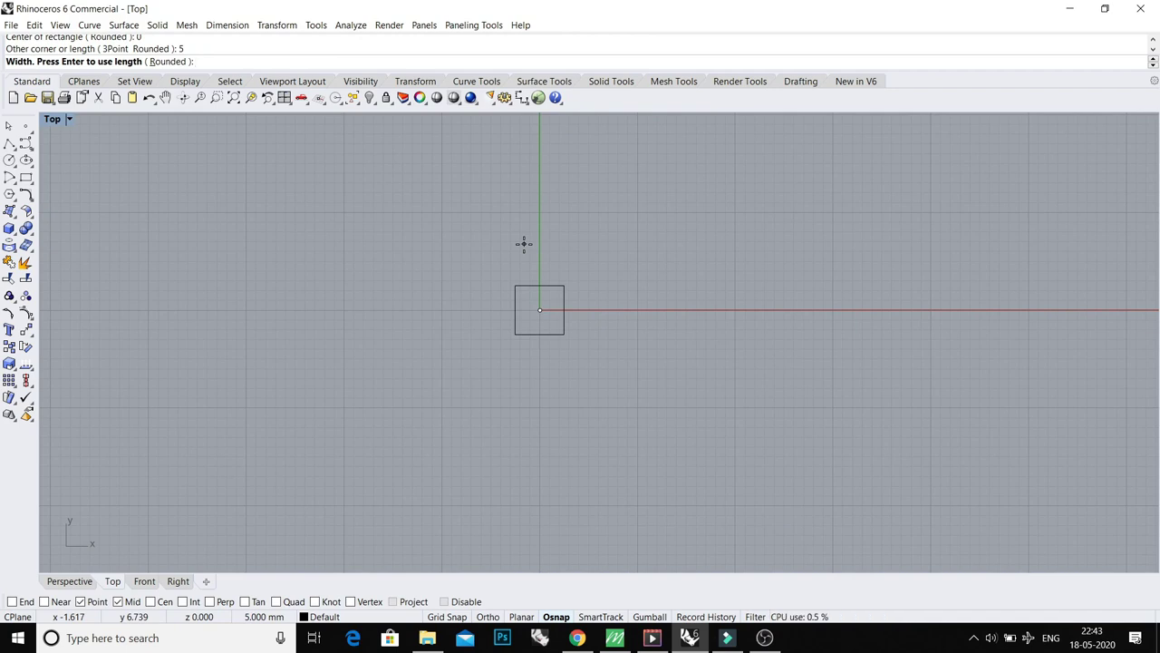
text(20)
key(Return)
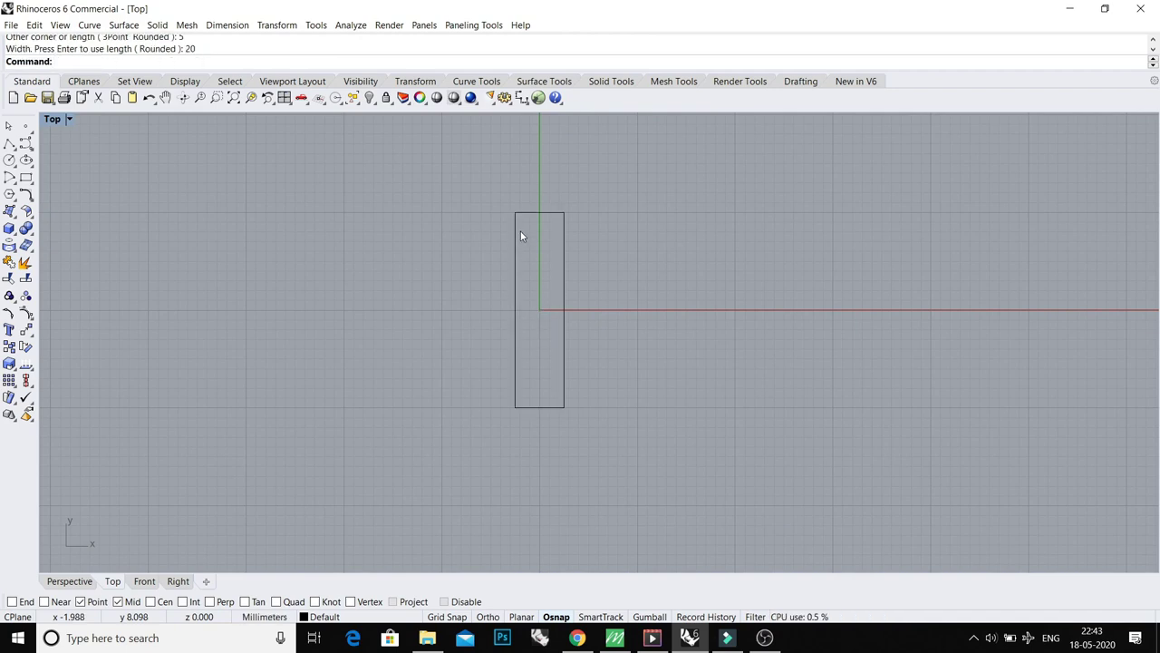
Step: Show the rectangle at an angle in the Perspective view and select it
right_drag(538, 270, 562, 395)
key(ctrl+F4)
click(534, 281)
click(539, 315)
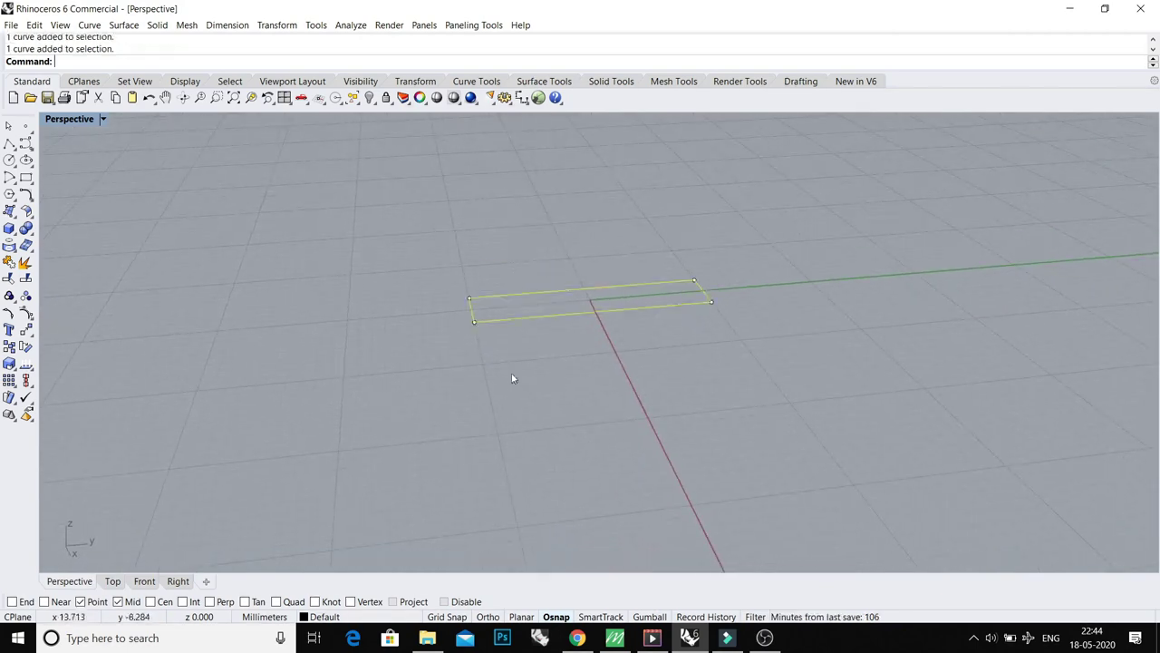
right_drag(529, 292, 499, 280)
key(Return)
scroll(516, 259, up, 2)
key(Escape)
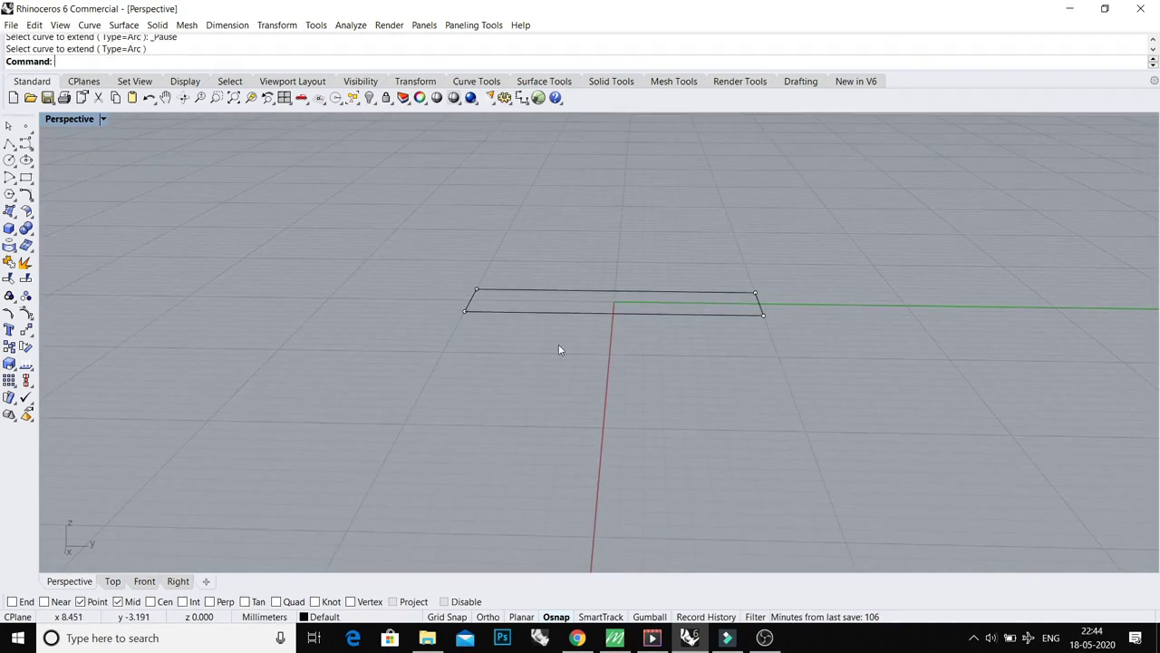
Step: Extrude the rectangle to both sides as a solid, with a distance of 1.50/2 mm
click(548, 312)
right_drag(529, 242, 594, 282)
text(ex)
key(Return)
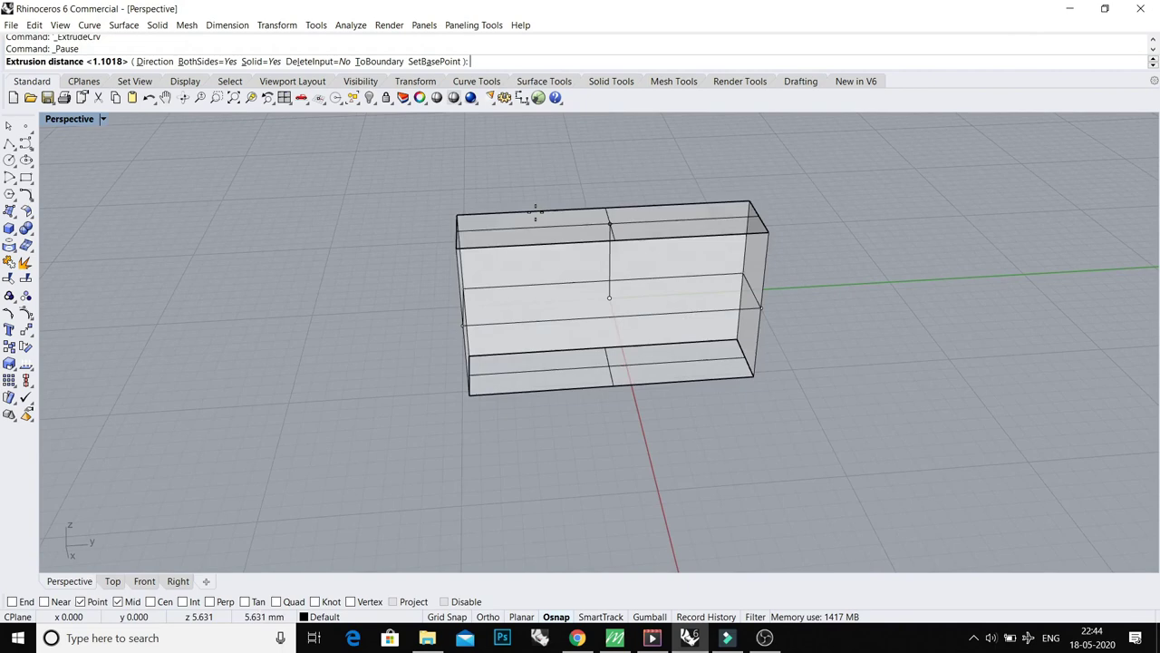
right_drag(526, 249, 580, 241)
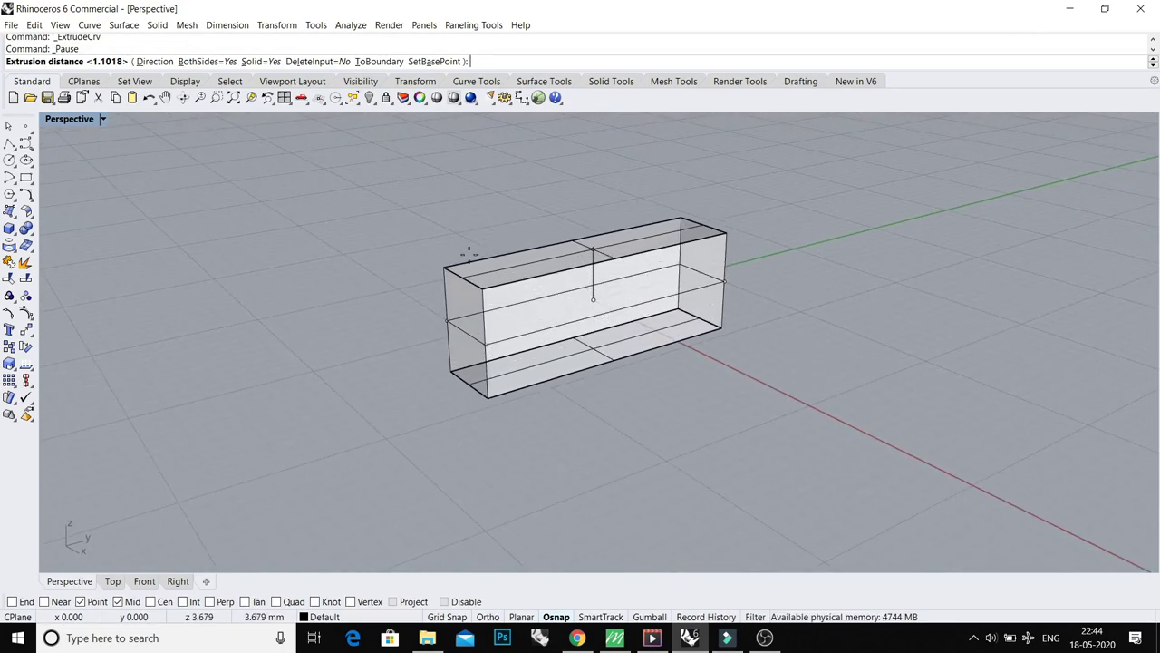
right_drag(456, 260, 449, 250)
text(1)
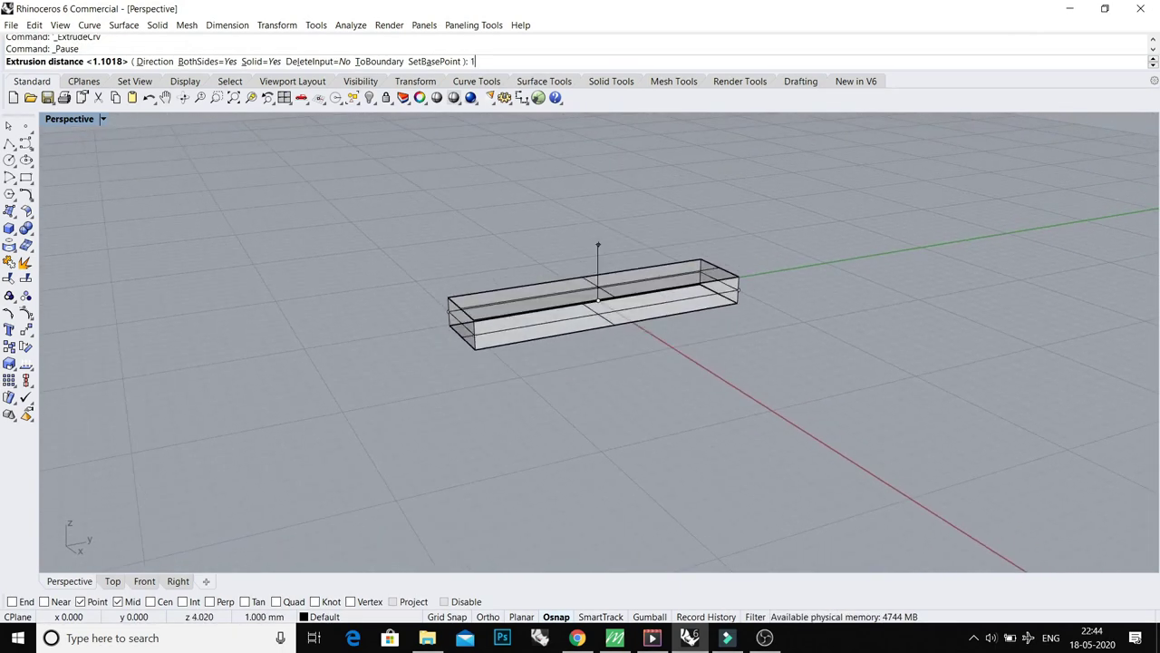
text(.50/2)
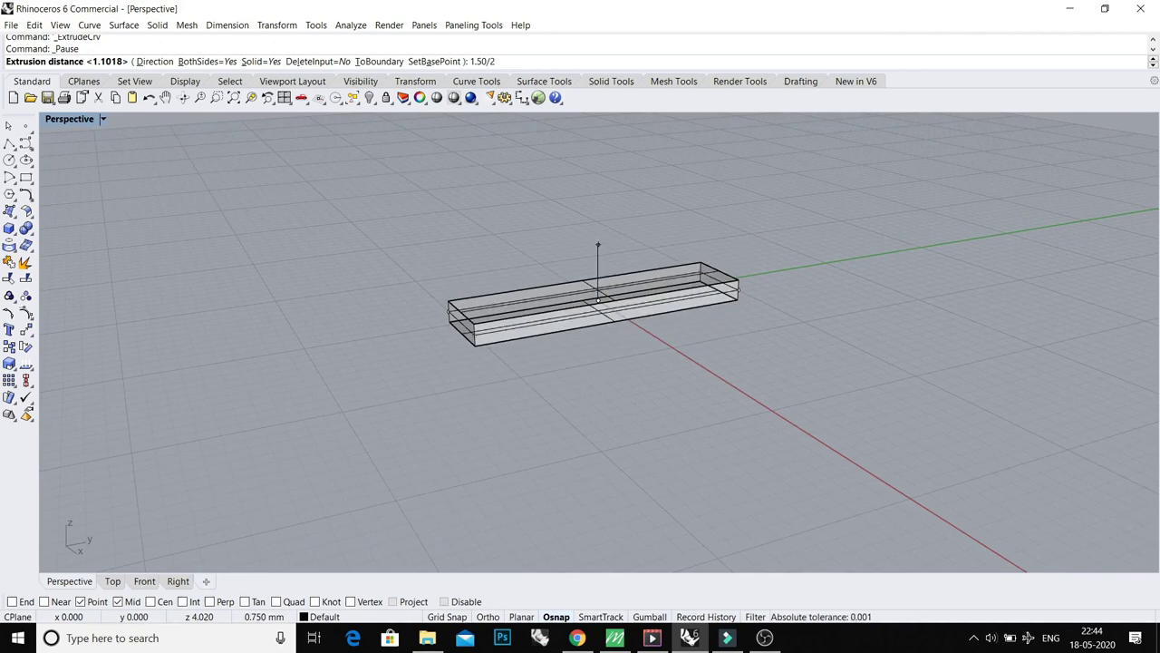
key(Return)
Step: Duplicate one vertical corner edge of the box and measure its length
mouse_move(430, 264)
right_down()
mouse_move(617, 283)
mouse_move(466, 329)
right_up()
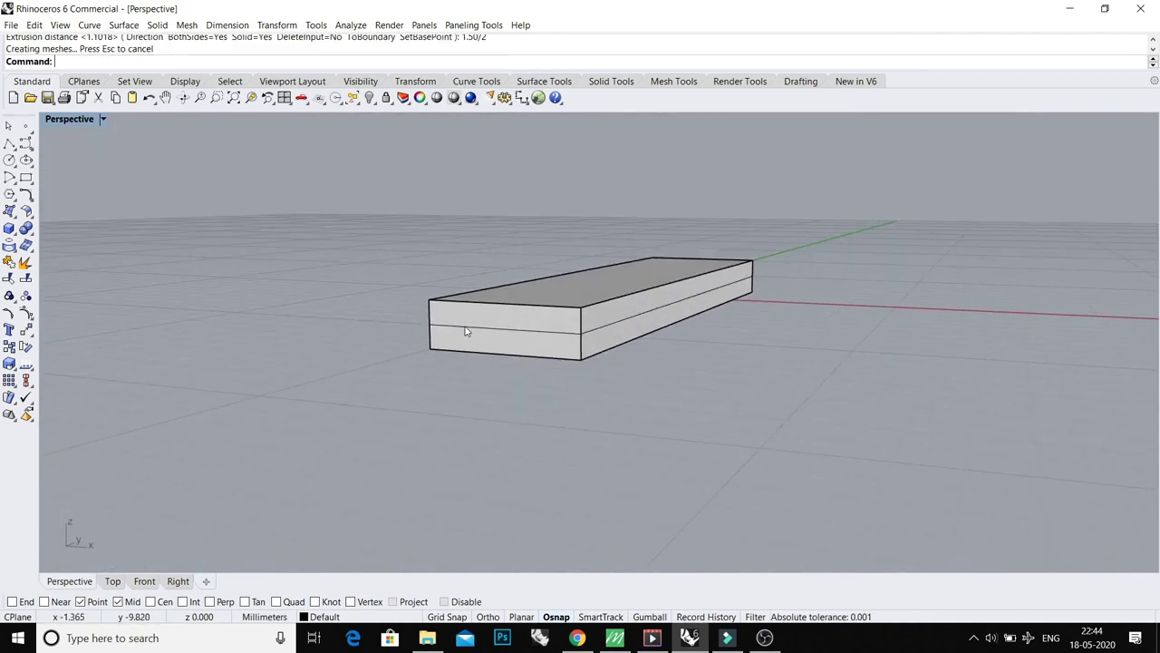
text(DE)
key(Return)
scroll(428, 313, up, 2)
click(430, 319)
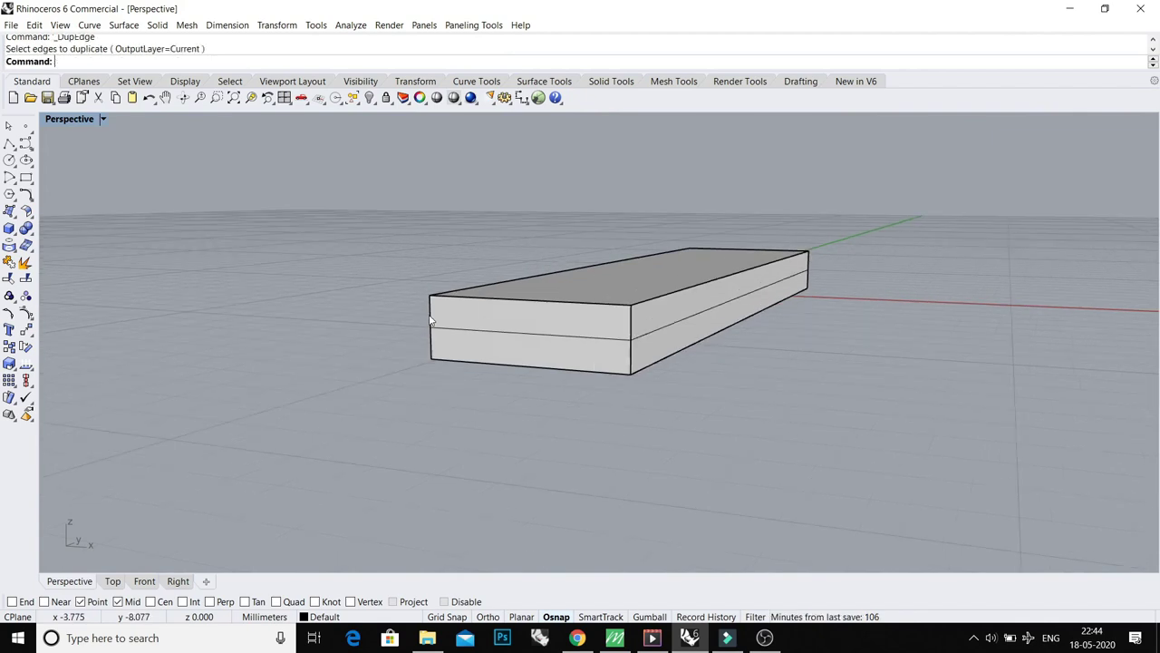
key(Return)
text(le)
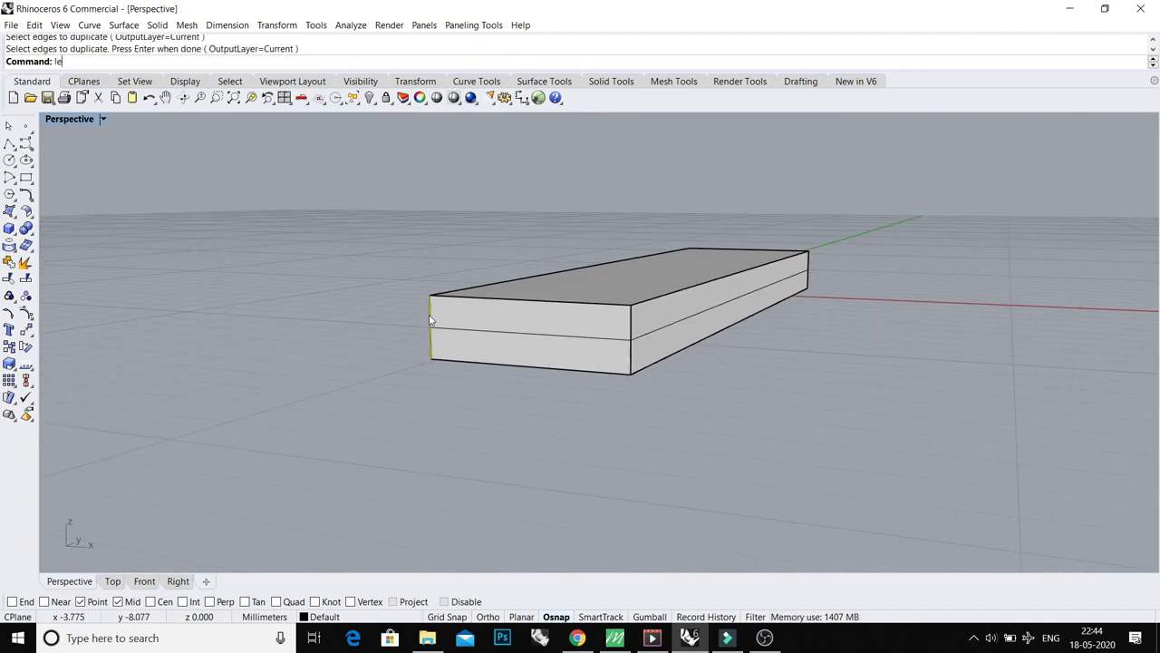
key(Return)
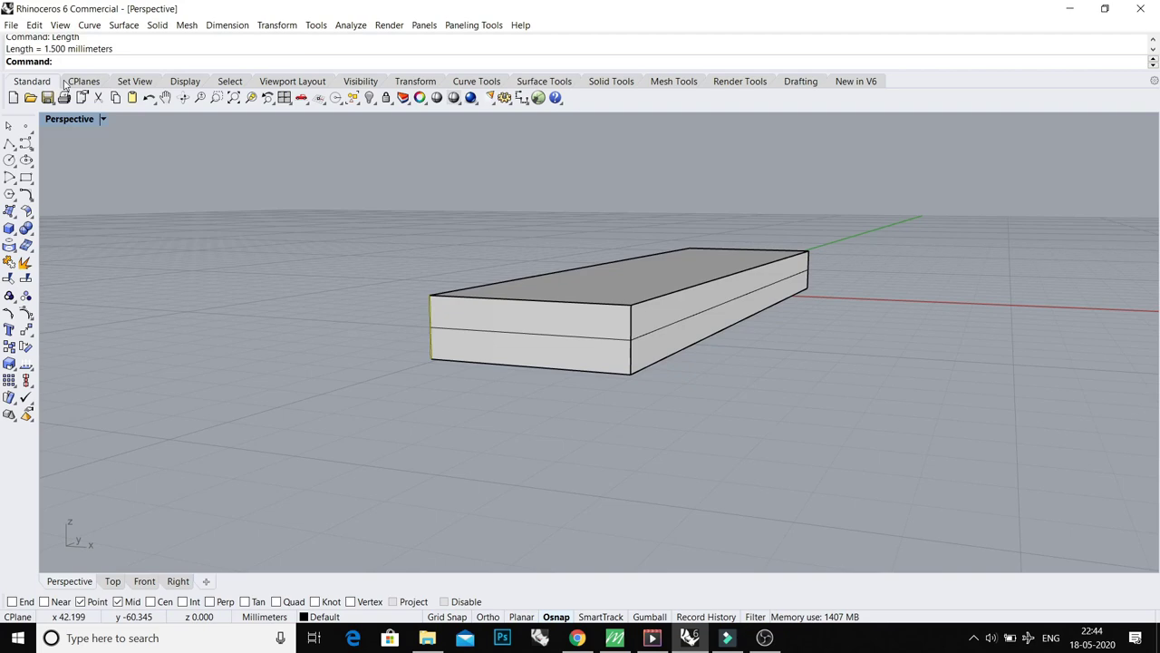
Step: Delete the duplicated corner edge and the base rectangle curve, keeping the solid box
right_drag(247, 170, 381, 281)
key(Delete)
key(ctrl+F1)
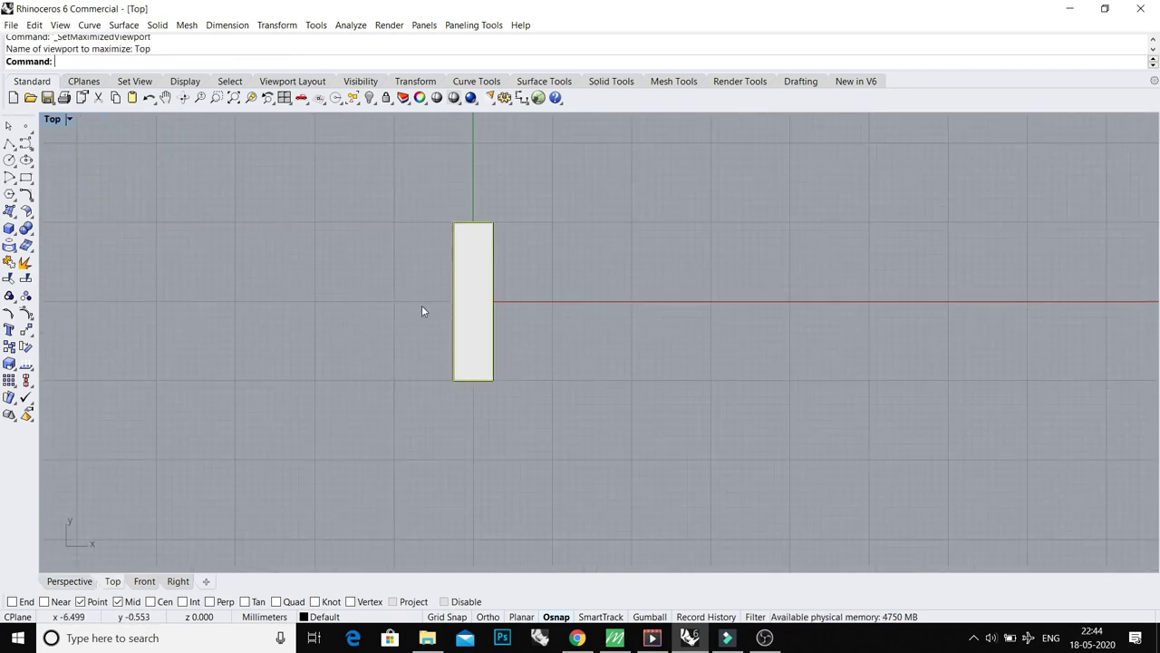
key(ctrl+F4)
Step: Duplicate the four edges of the box's end face on the positive Y side and join them into one closed curve
mouse_move(507, 284)
right_down()
mouse_move(503, 321)
mouse_move(512, 302)
right_up()
scroll(517, 314, up, 2)
text(de)
key(Return)
click(513, 281)
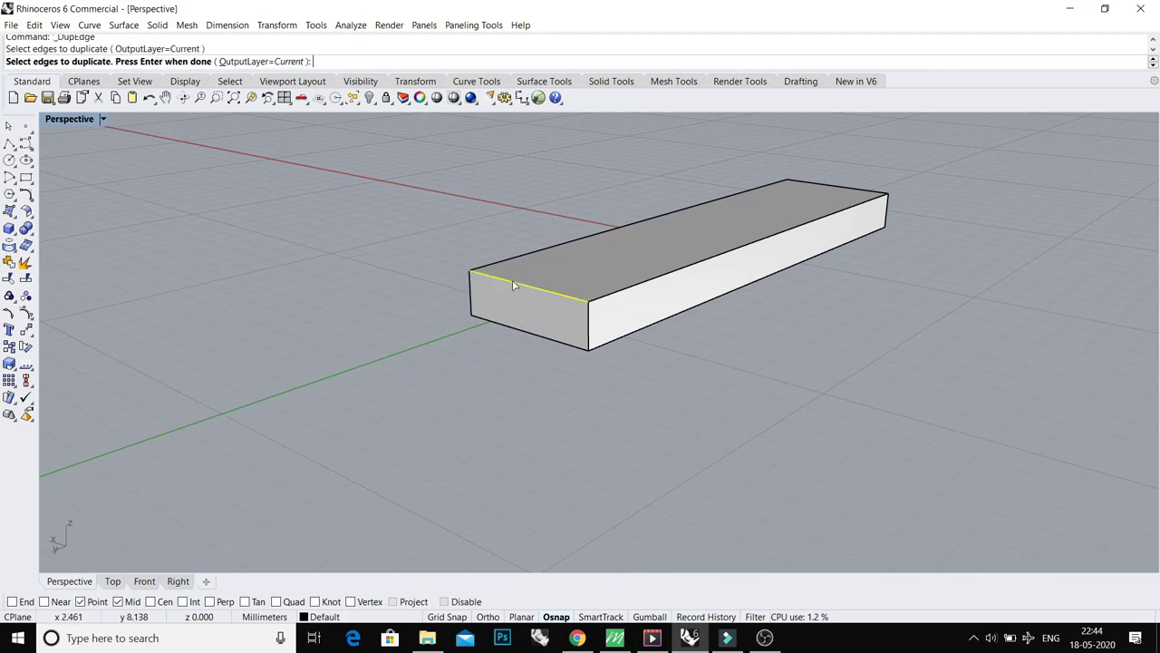
click(469, 295)
click(501, 326)
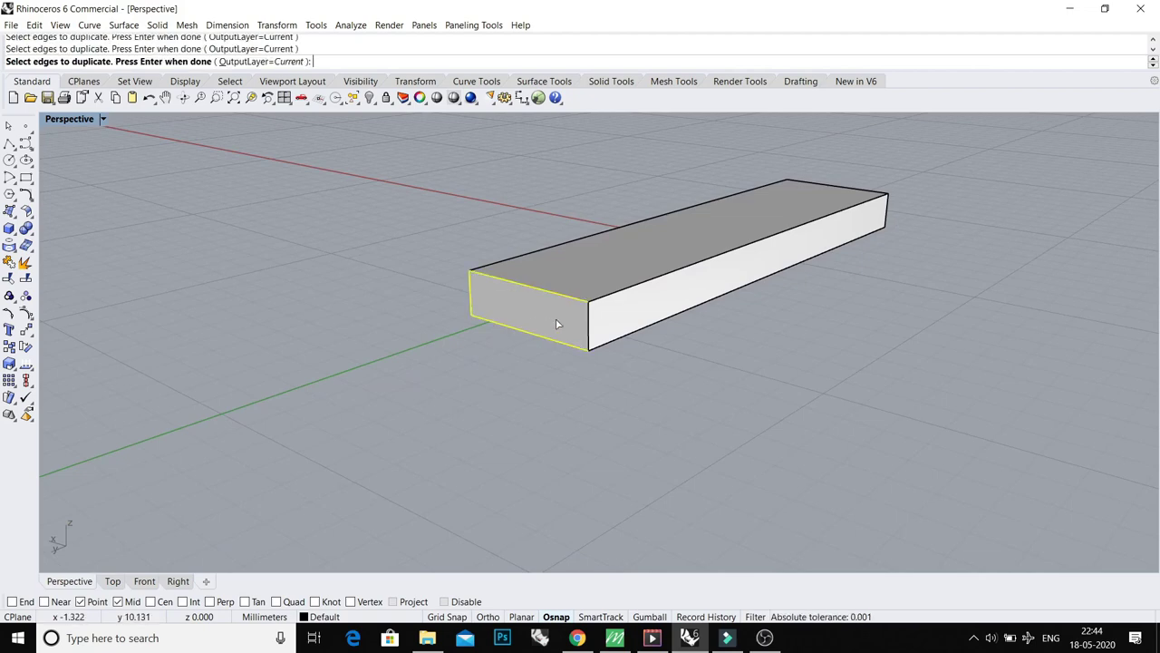
key(Return)
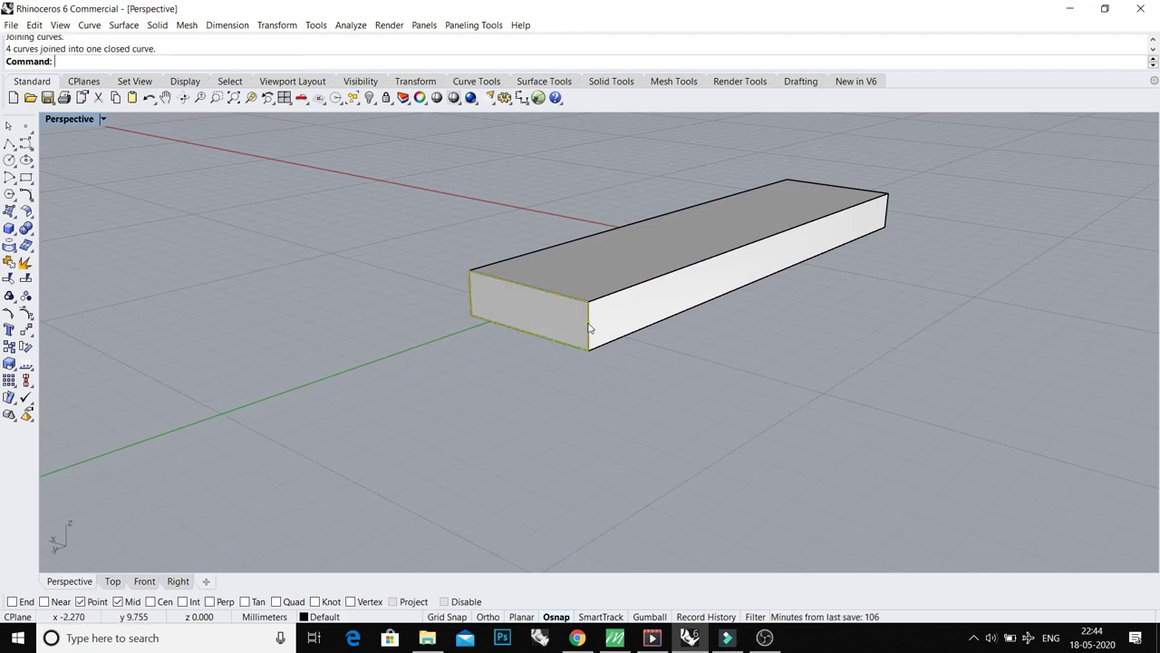
right_drag(589, 328, 481, 321)
key(Escape)
Step: Duplicate the four edges of the opposite end face and join them into one closed curve
scroll(606, 319, up, 2)
text(de)
key(Return)
click(617, 321)
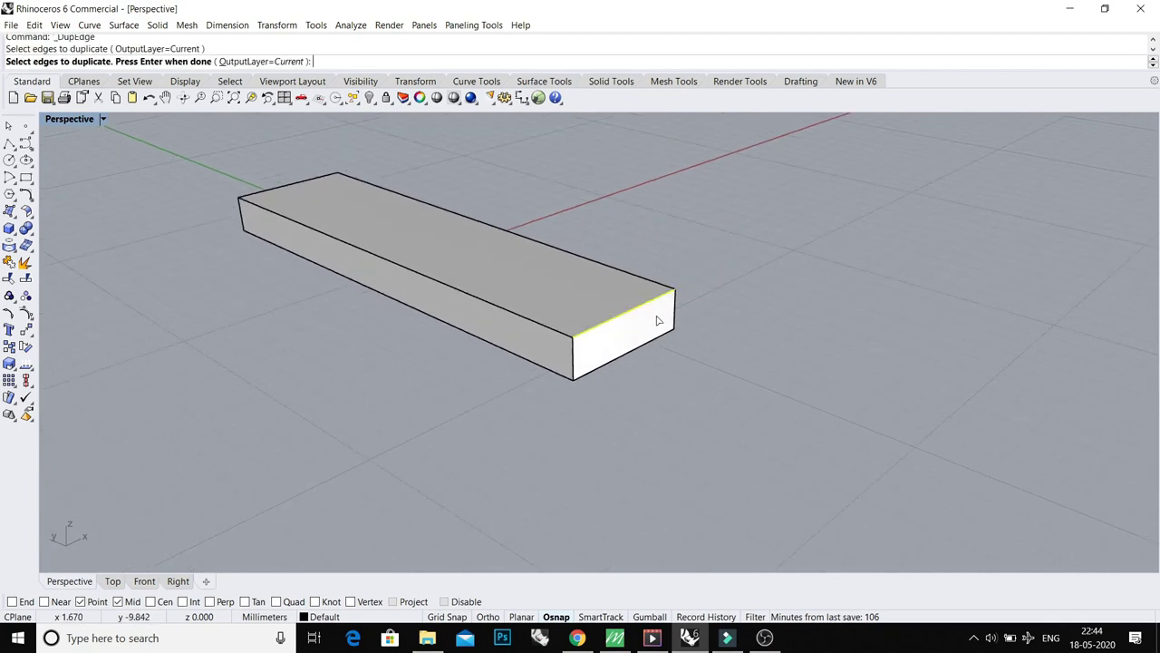
click(673, 316)
click(673, 319)
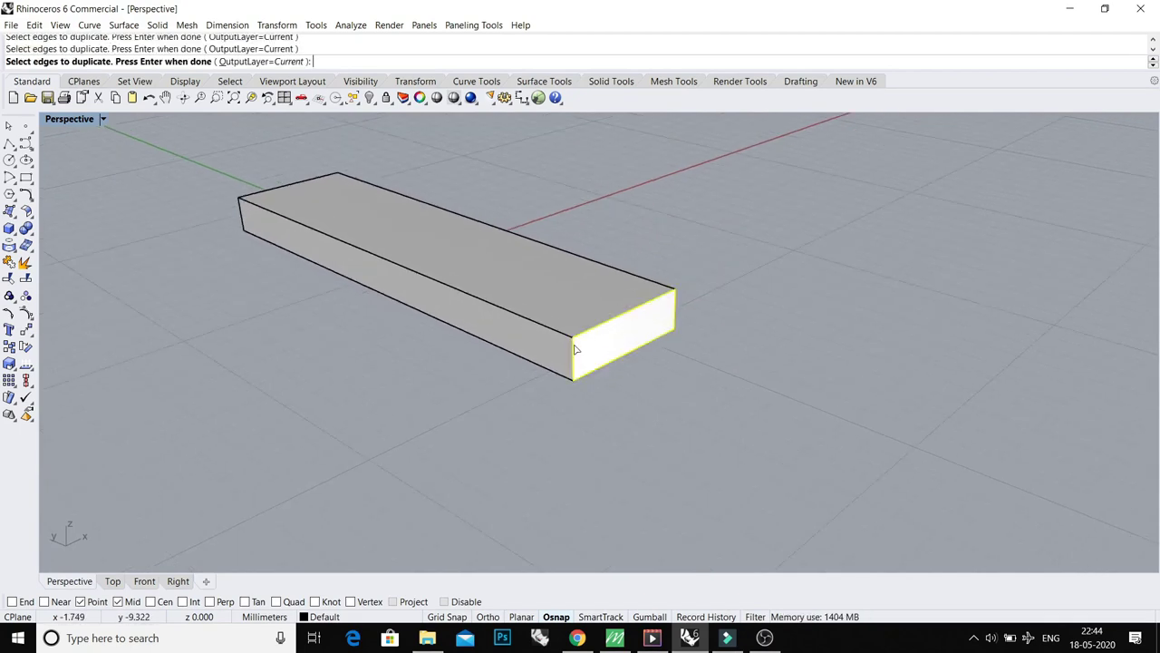
key(Return)
Step: Place an area centroid point for the closed outline on the box's positive Y end face
right_drag(575, 349, 353, 233)
click(462, 333)
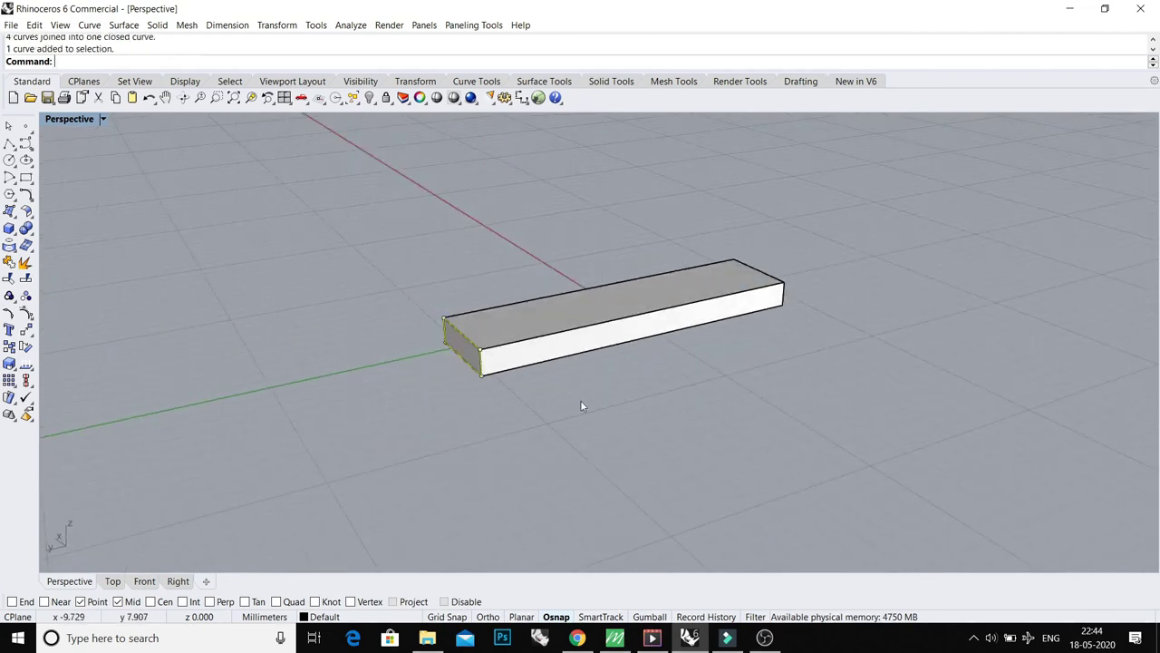
click(351, 25)
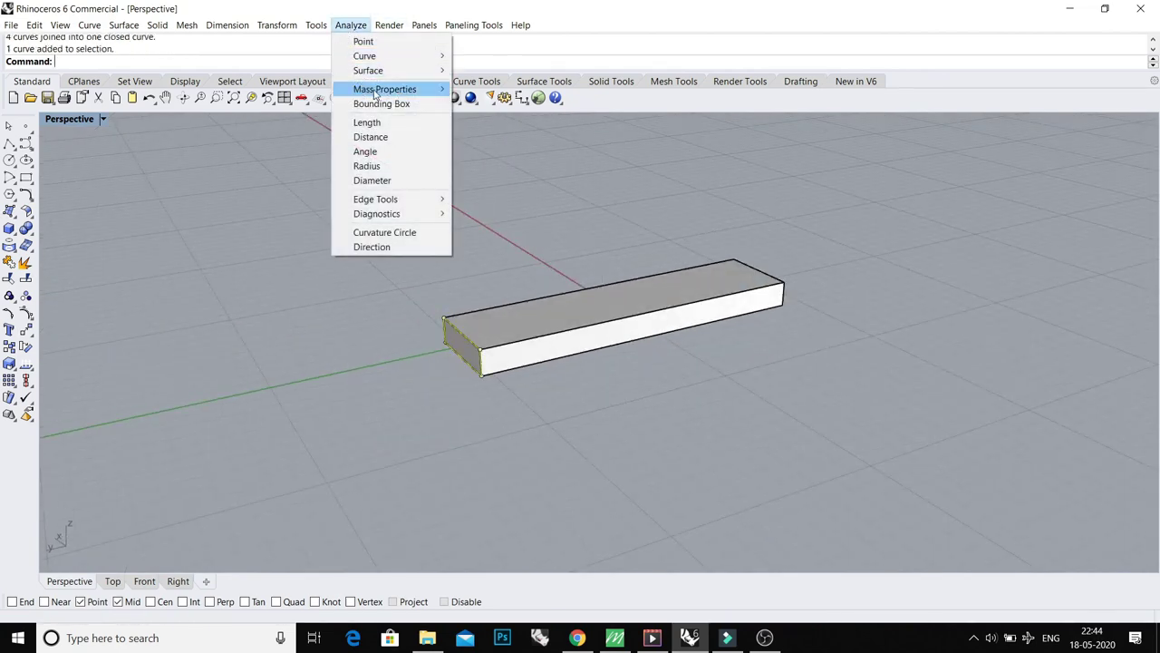
mouse_move(374, 94)
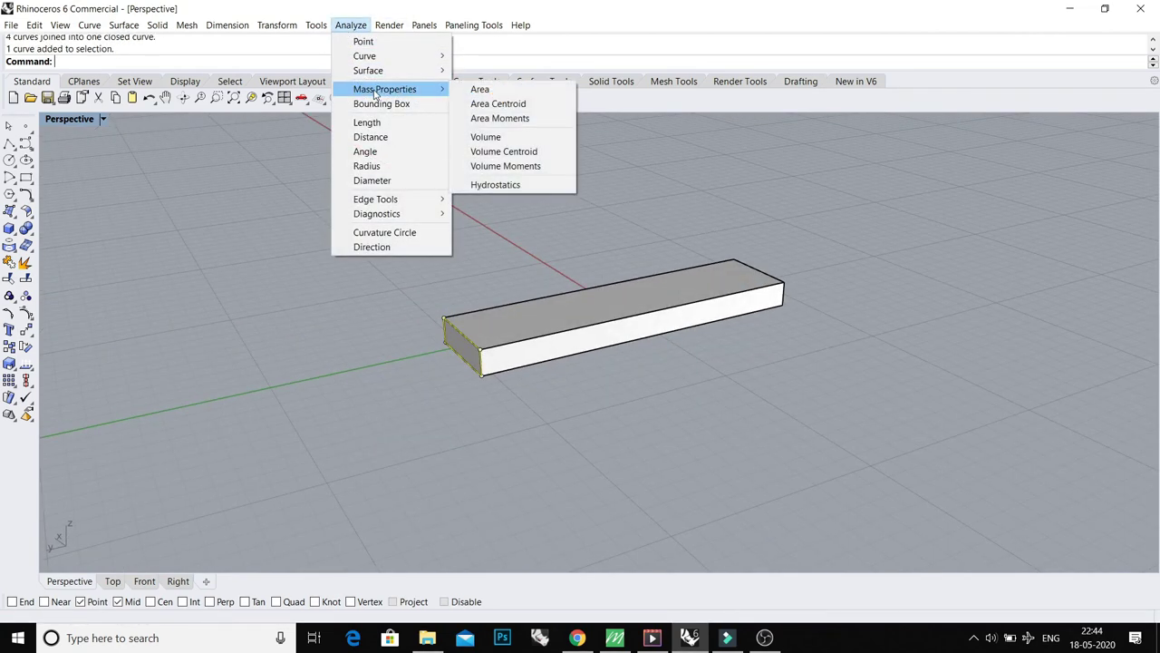
click(496, 104)
scroll(524, 296, up, 2)
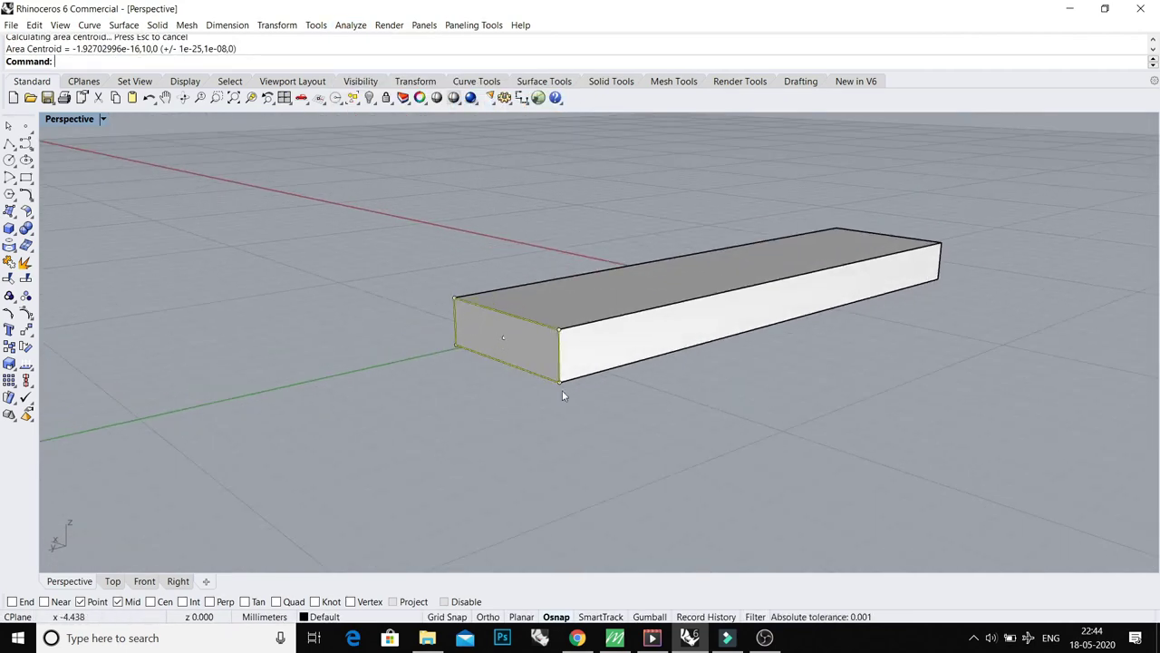
Step: Place an area centroid point for the closed outline on the box's negative Y end face
right_drag(608, 320, 430, 308)
scroll(537, 260, up, 2)
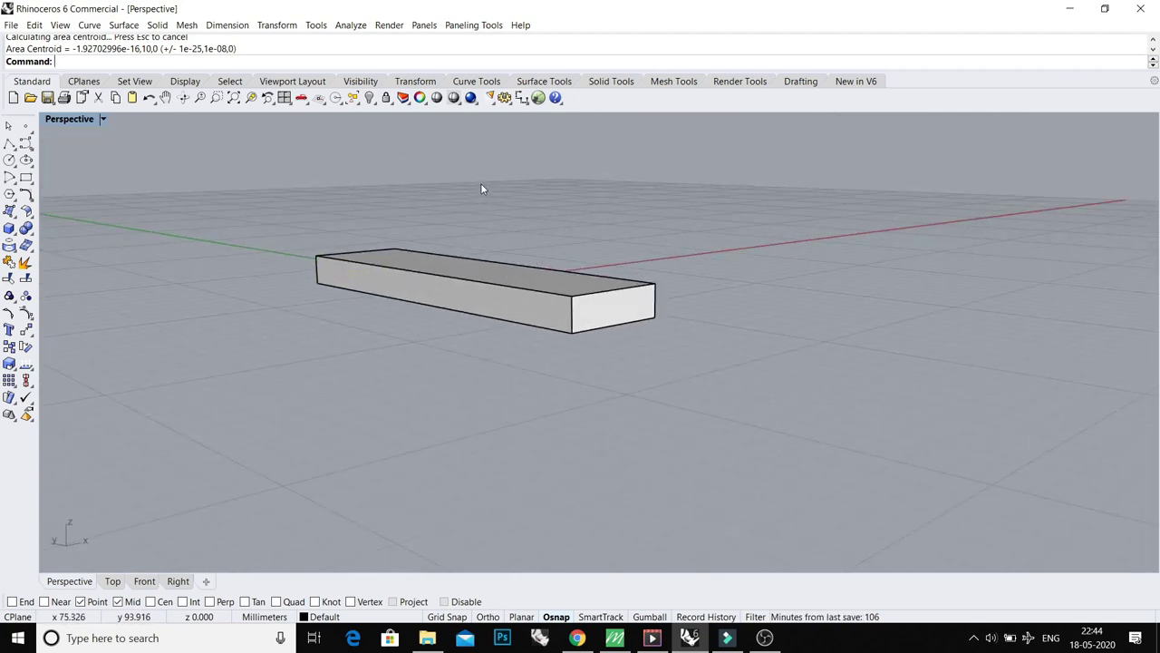
drag(481, 185, 802, 467)
click(569, 288)
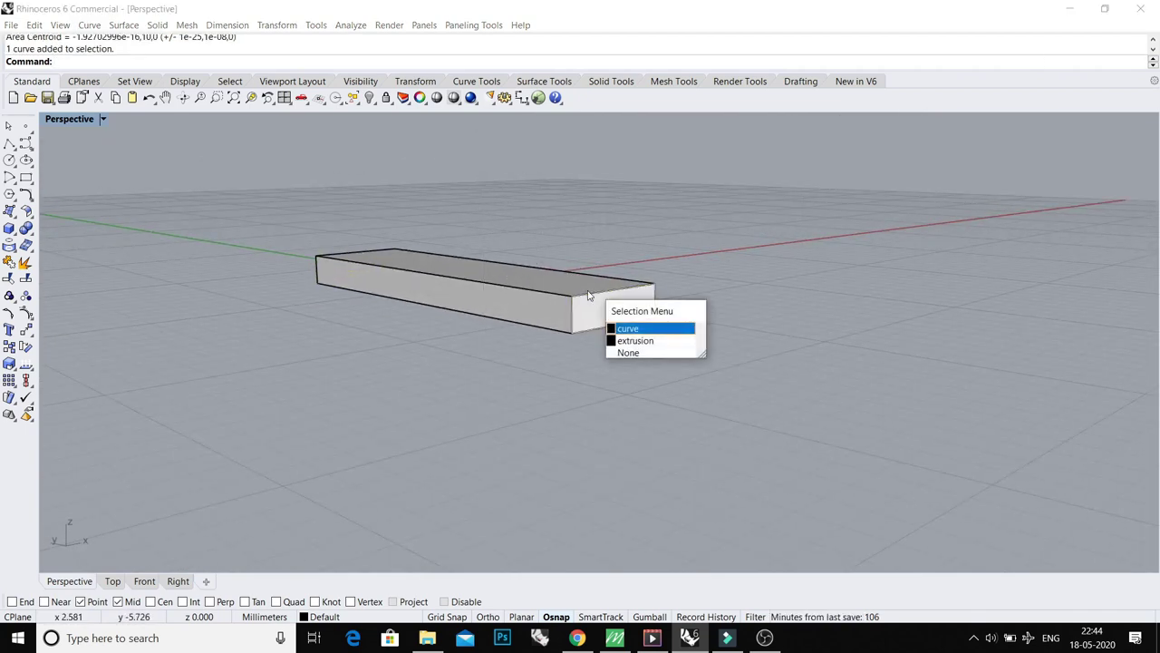
click(635, 328)
click(350, 25)
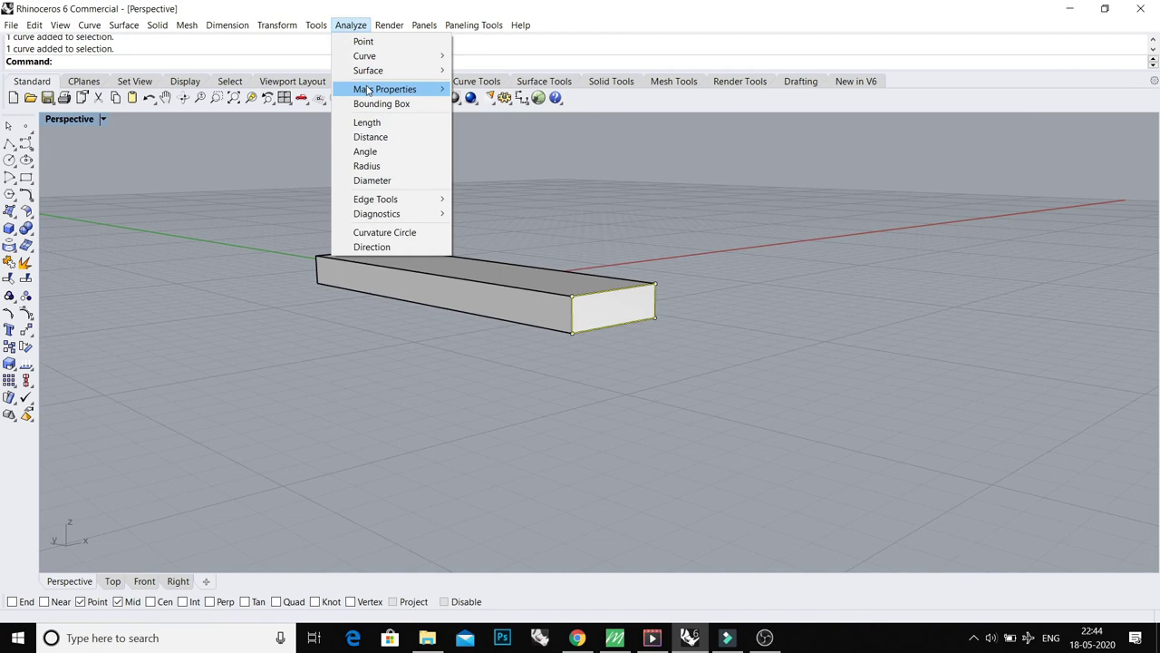
mouse_move(390, 89)
click(508, 106)
Step: Delete both closed end-face outline curves, keeping the box and the two centroid points
right_drag(508, 163, 475, 319)
key(Delete)
click(490, 284)
click(546, 323)
key(Delete)
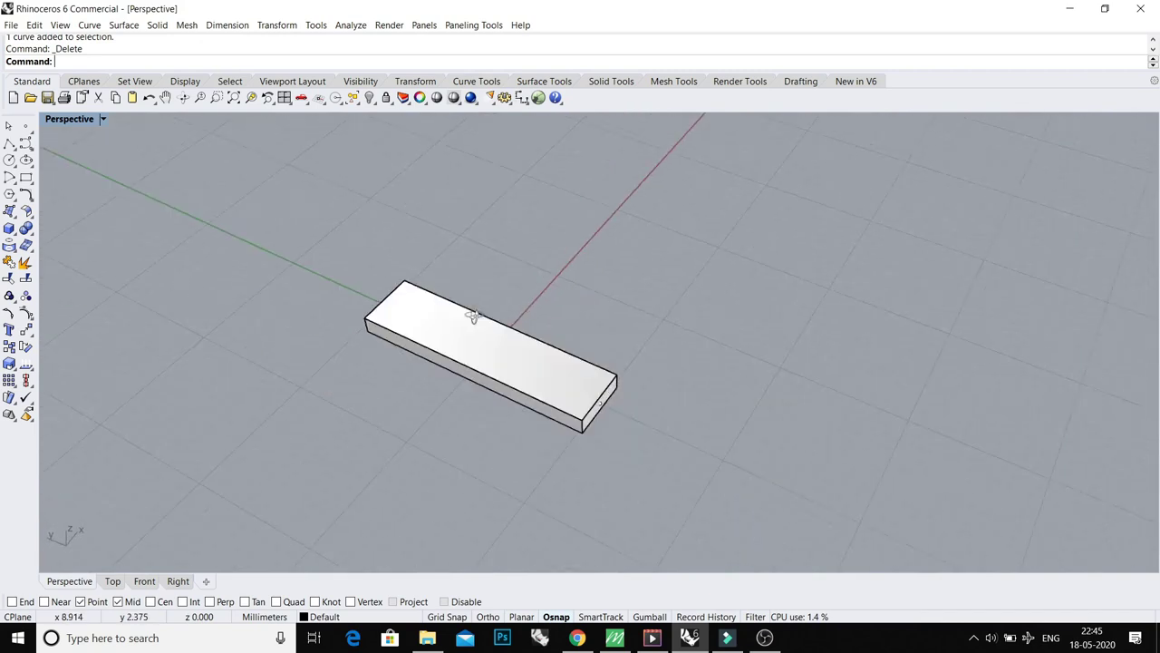
Step: Undo the earlier twist and set a new Twist axis for the box from its positive Y centroid point to its negative Y centroid point
double_click(74, 122)
key(ctrl+z)
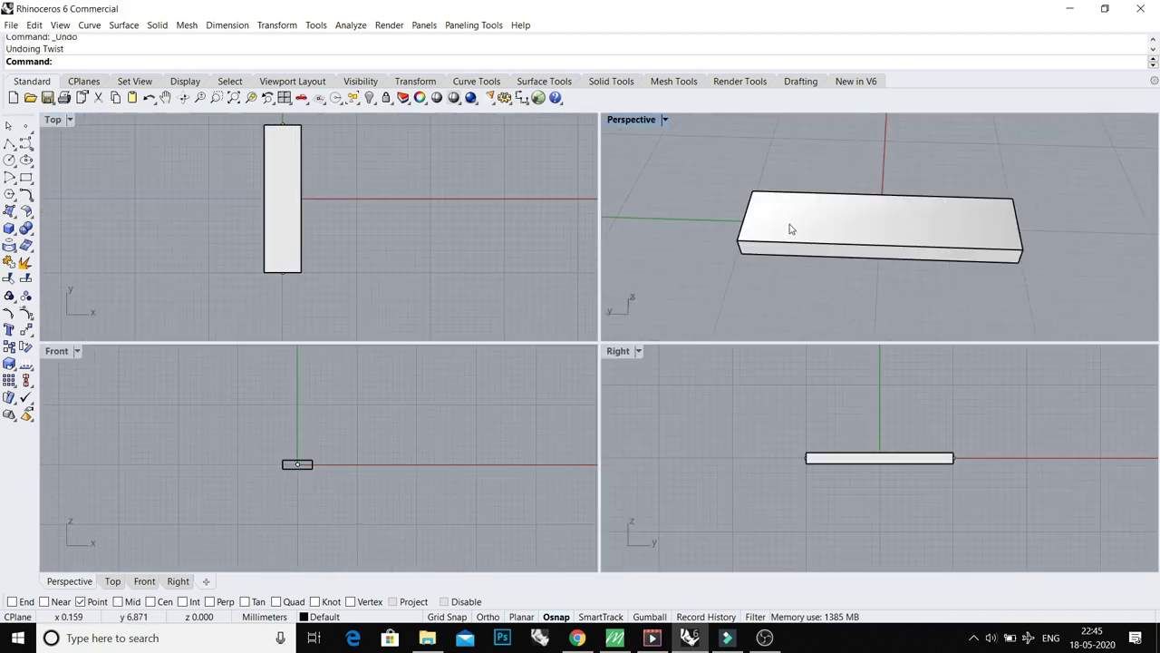
click(790, 229)
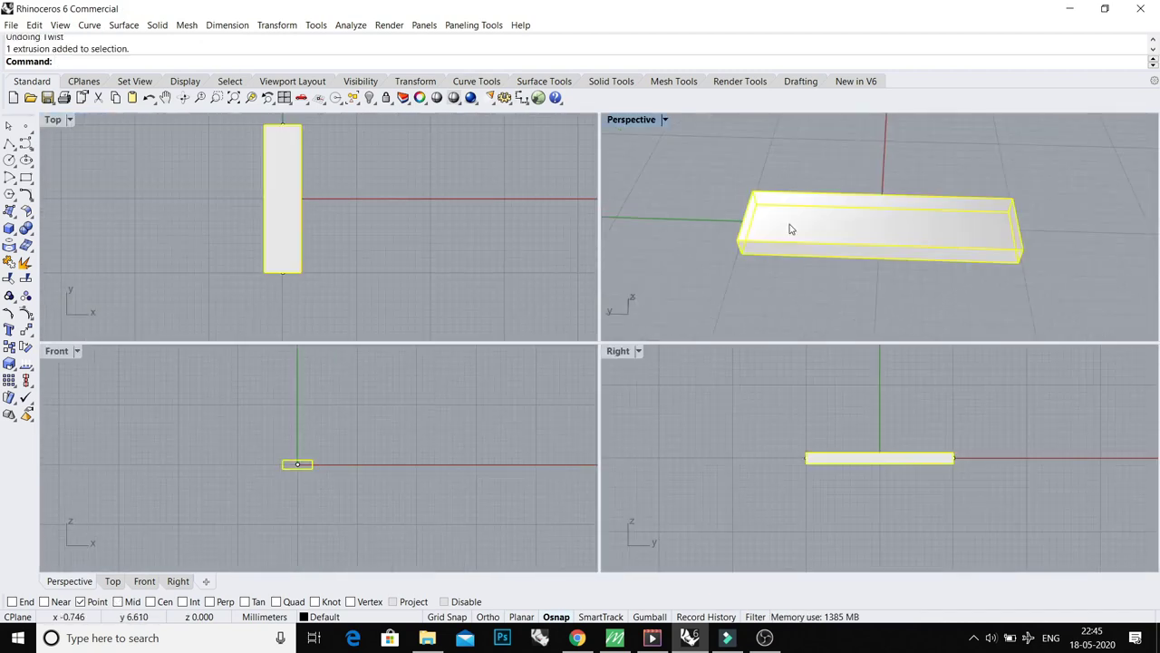
text(tw)
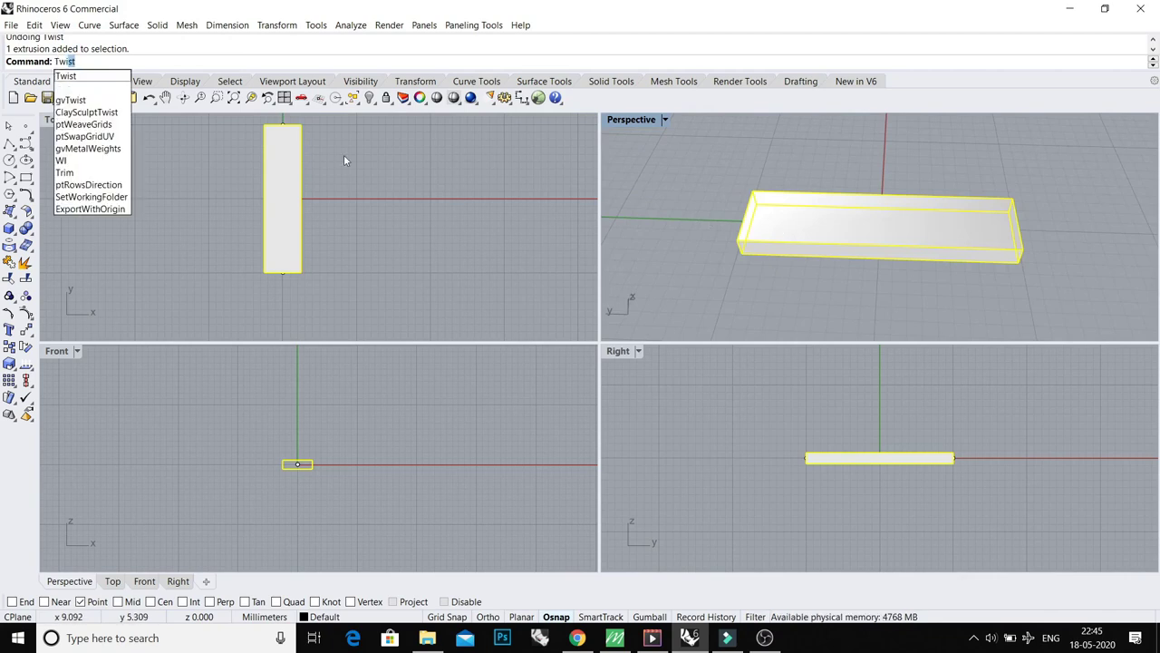
click(61, 75)
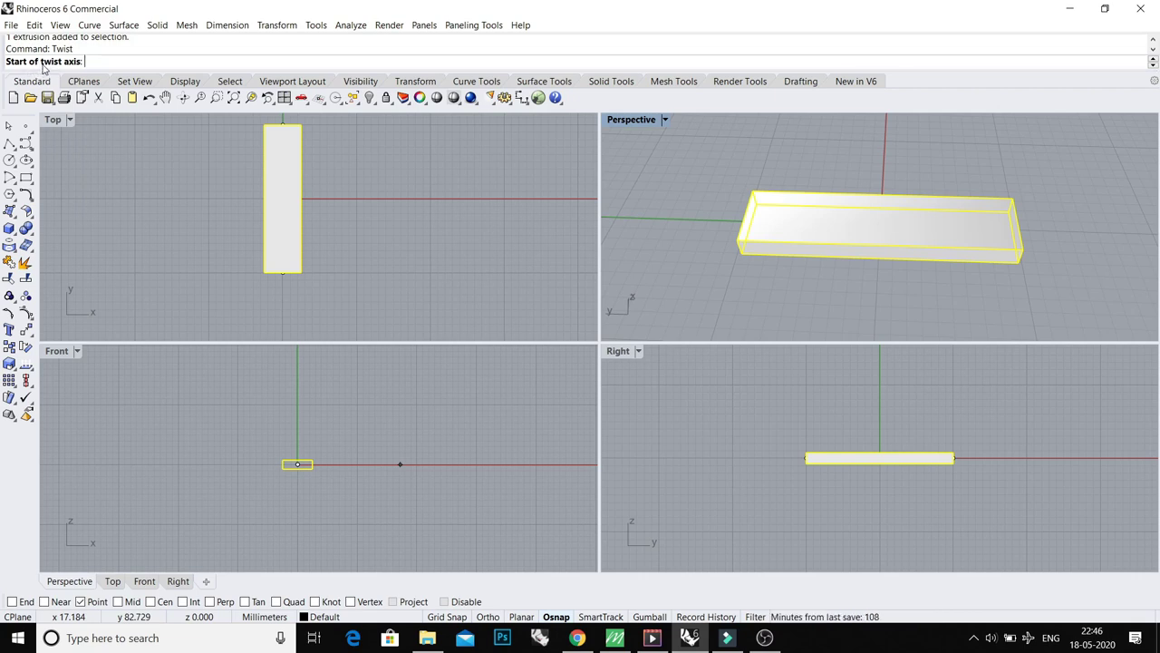
right_drag(277, 182, 280, 203)
scroll(286, 131, up, 1)
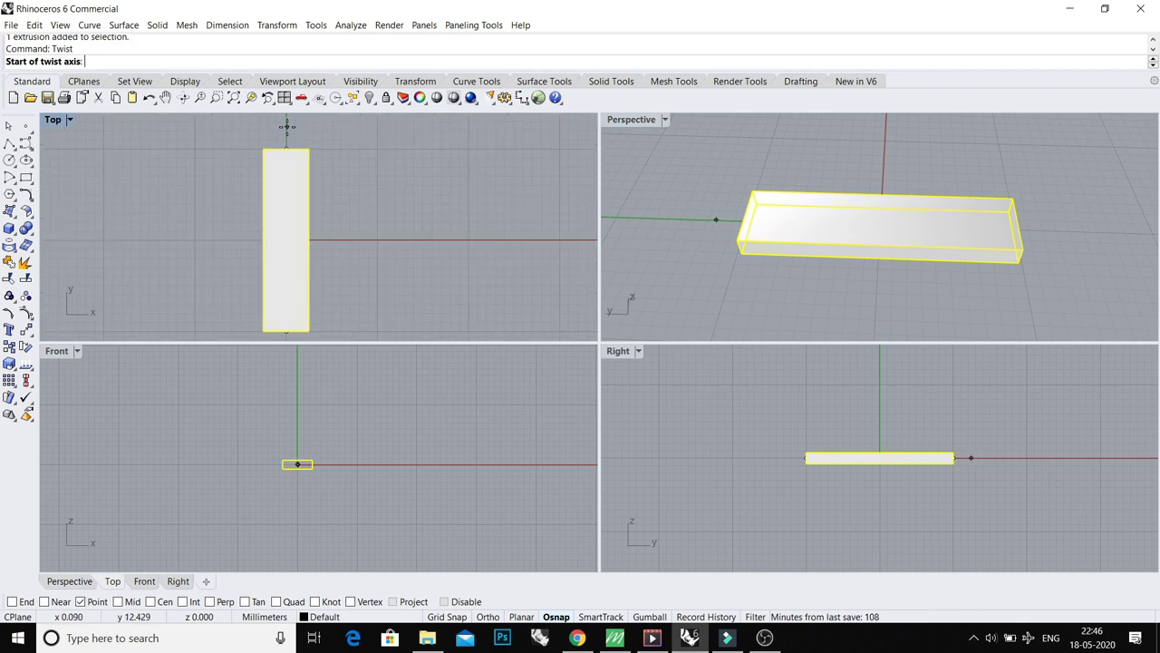
click(287, 144)
scroll(287, 145, down, 1)
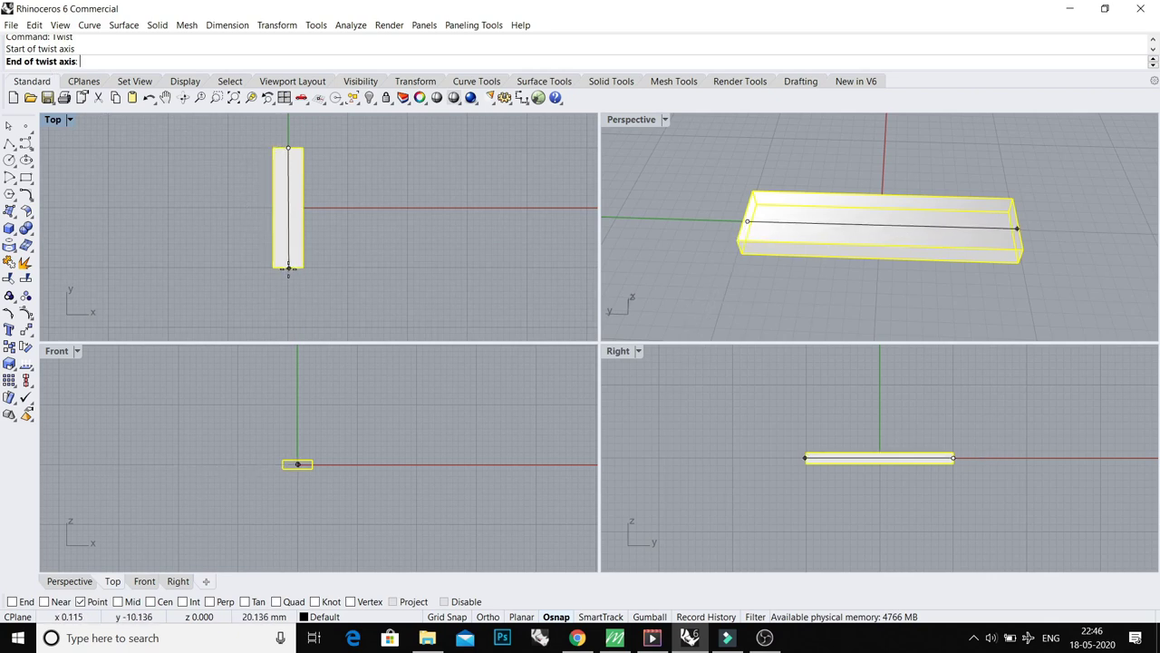
right_drag(823, 270, 752, 251)
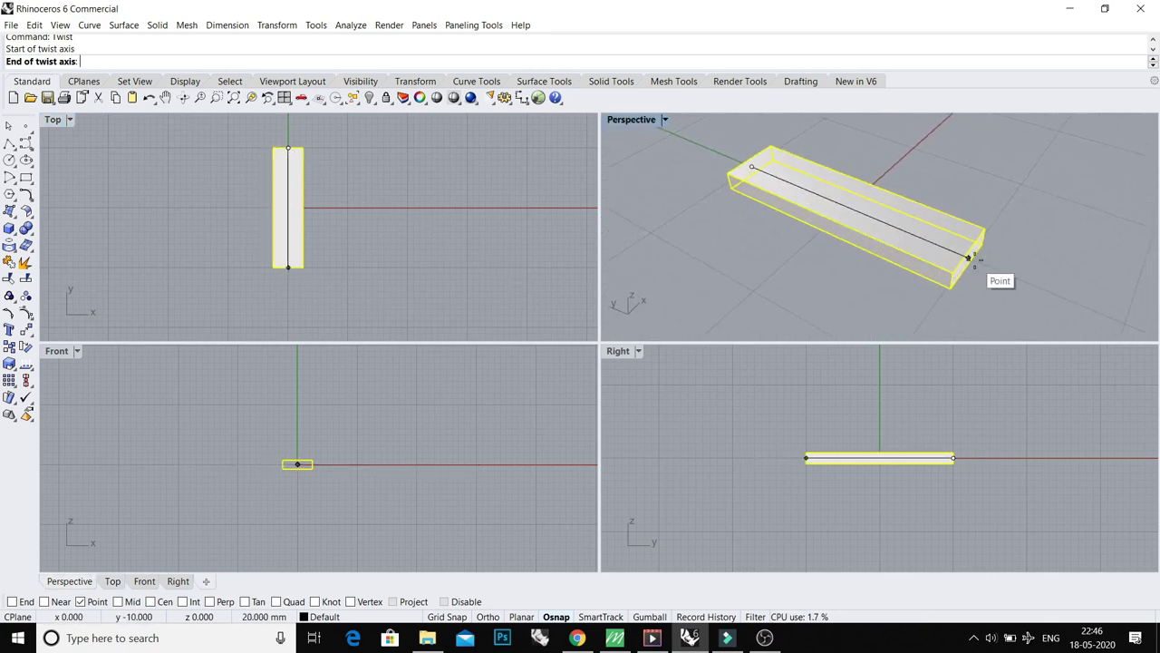
click(970, 258)
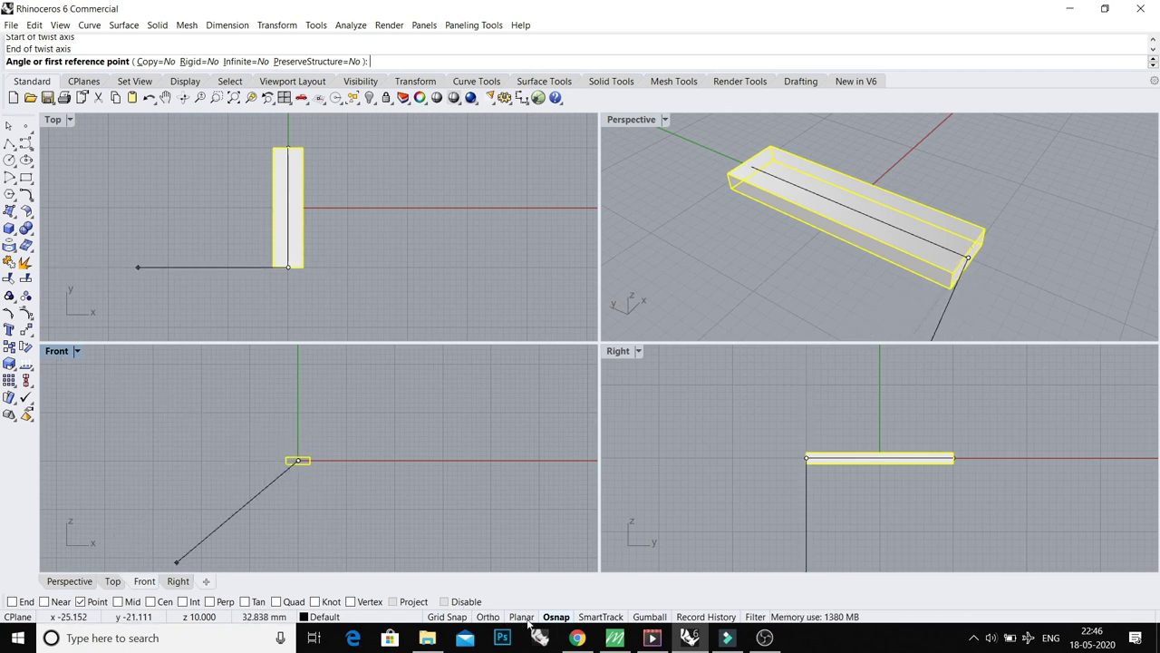
Step: Complete the twist with one full 360-degree turn, using vertical reference directions in the Front view with Ortho on
click(298, 389)
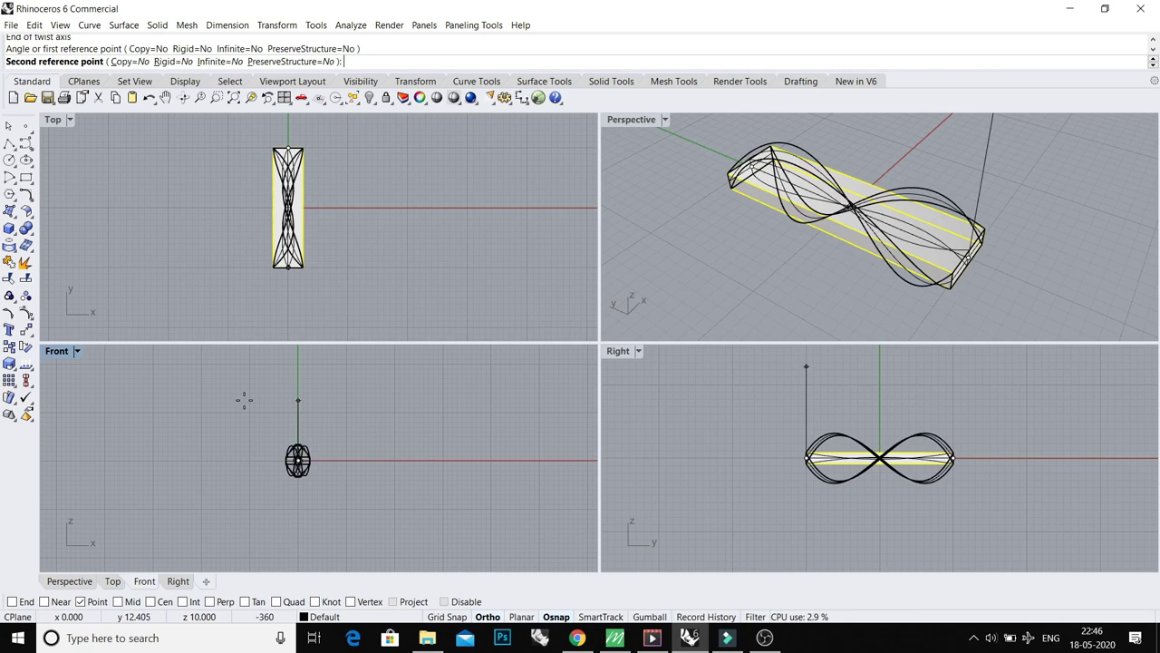
right_drag(300, 372, 301, 404)
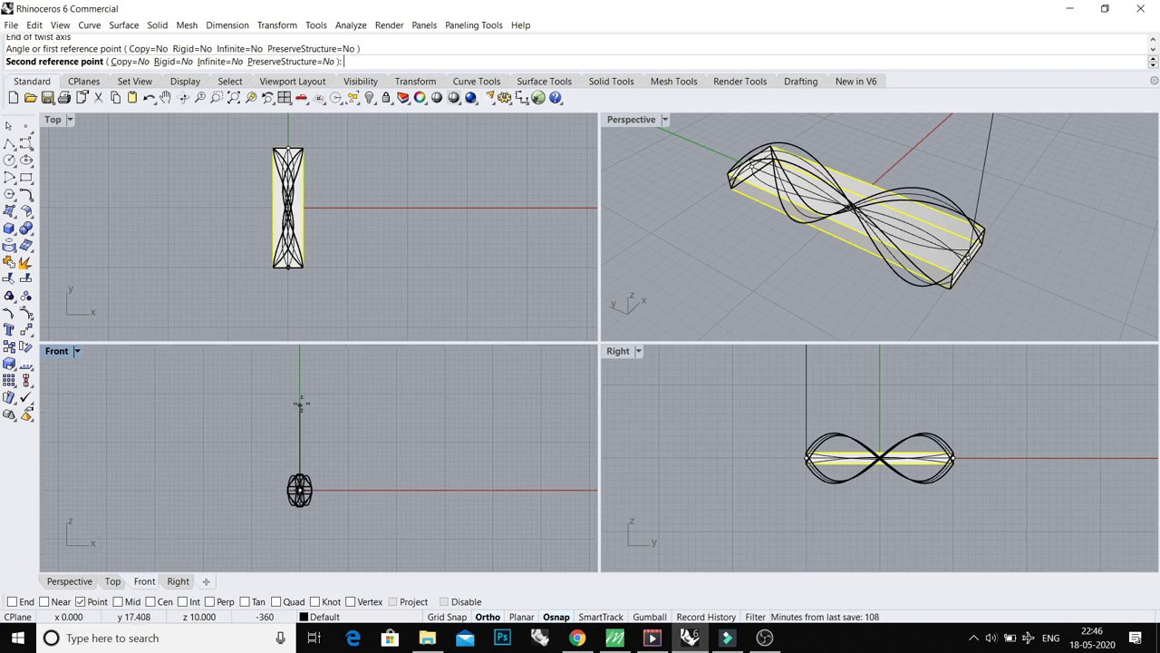
click(305, 395)
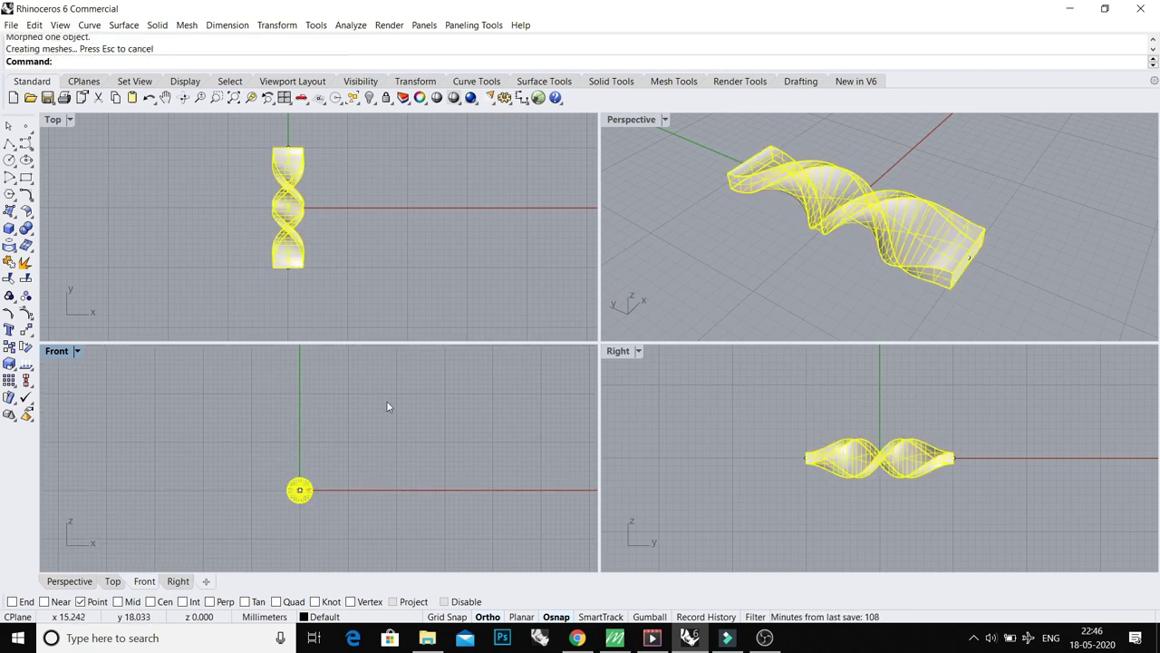
Step: Turn off the surface isocurves of the twisted bar in its object properties
double_click(623, 124)
right_drag(623, 200, 352, 106)
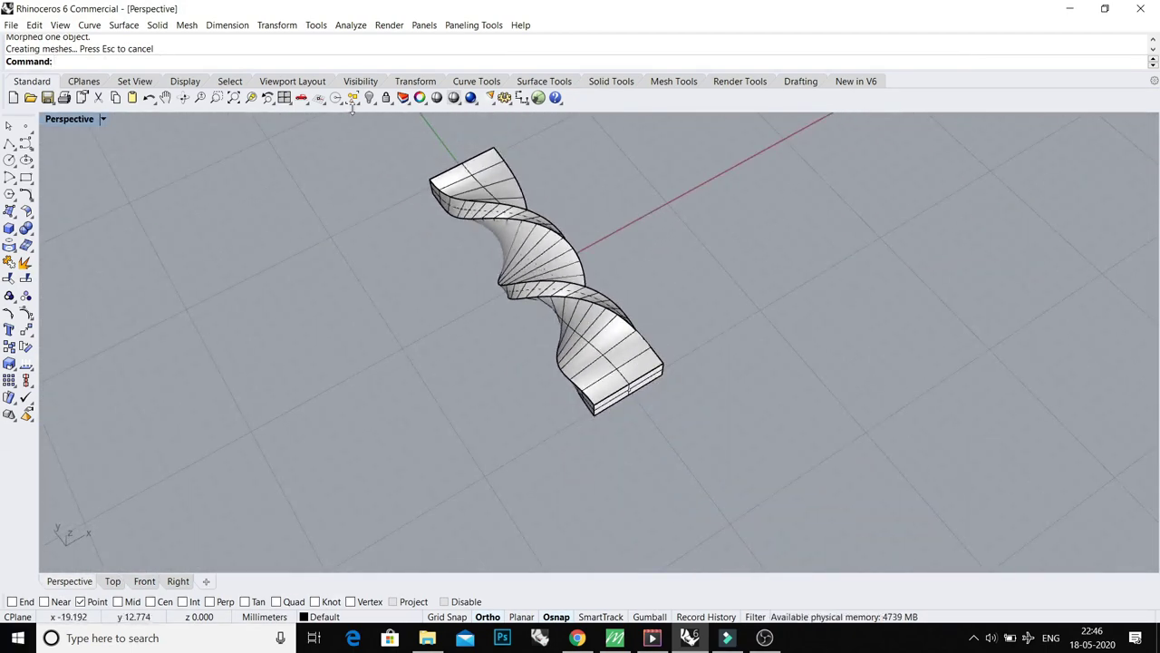
right_drag(537, 292, 508, 319)
click(494, 323)
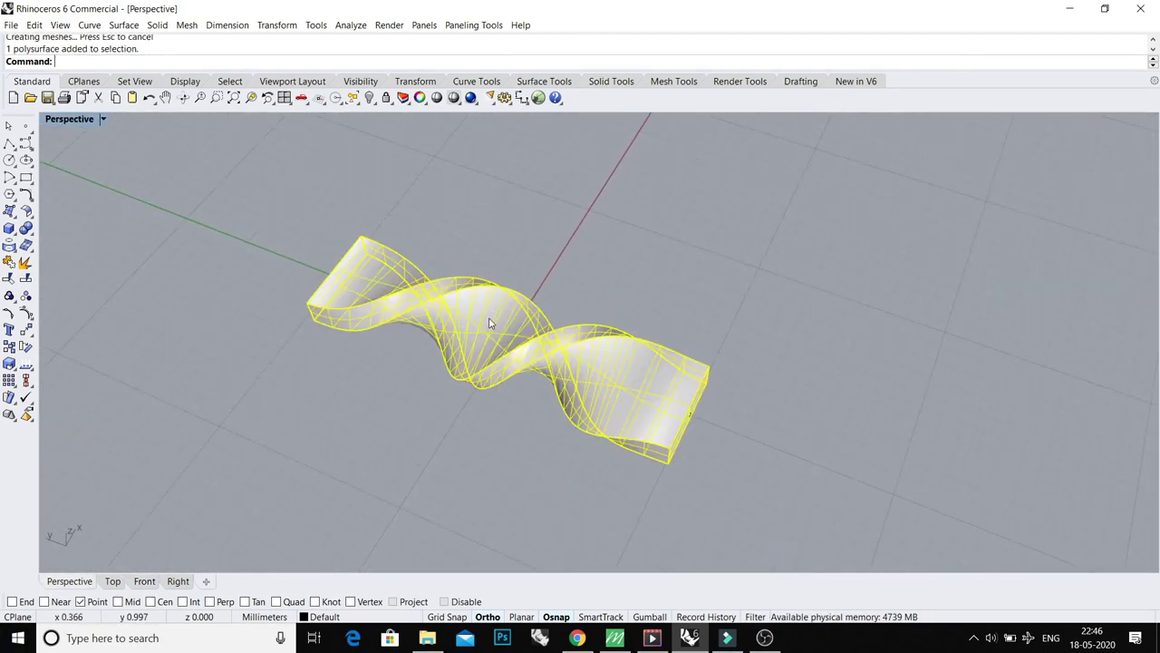
click(424, 24)
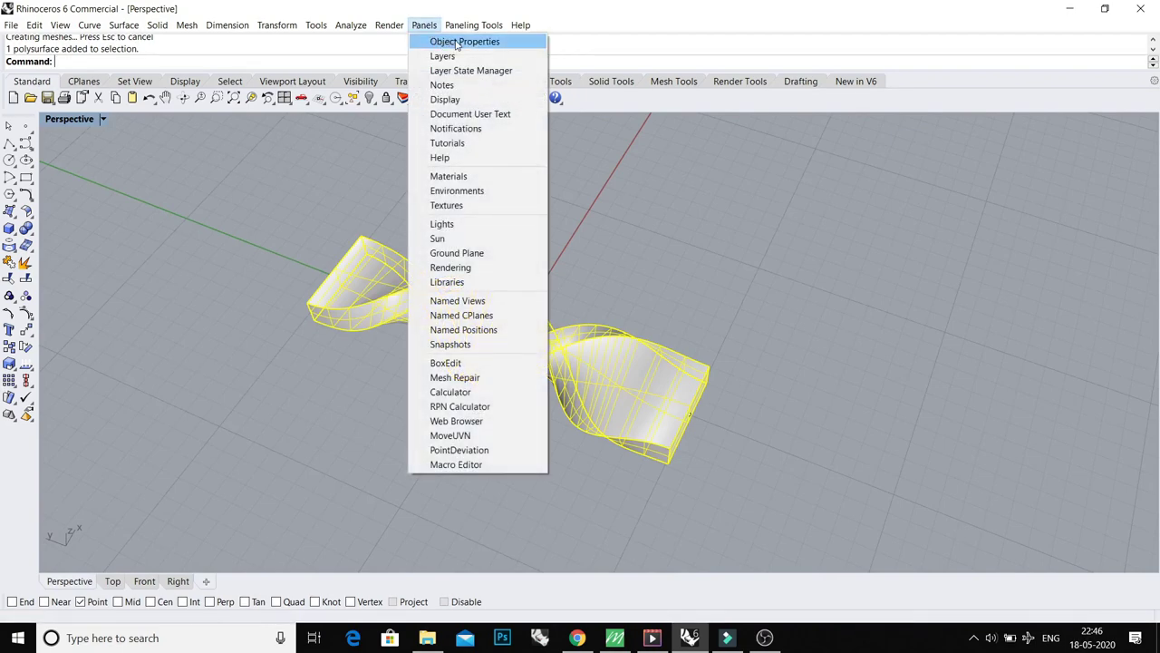
click(460, 42)
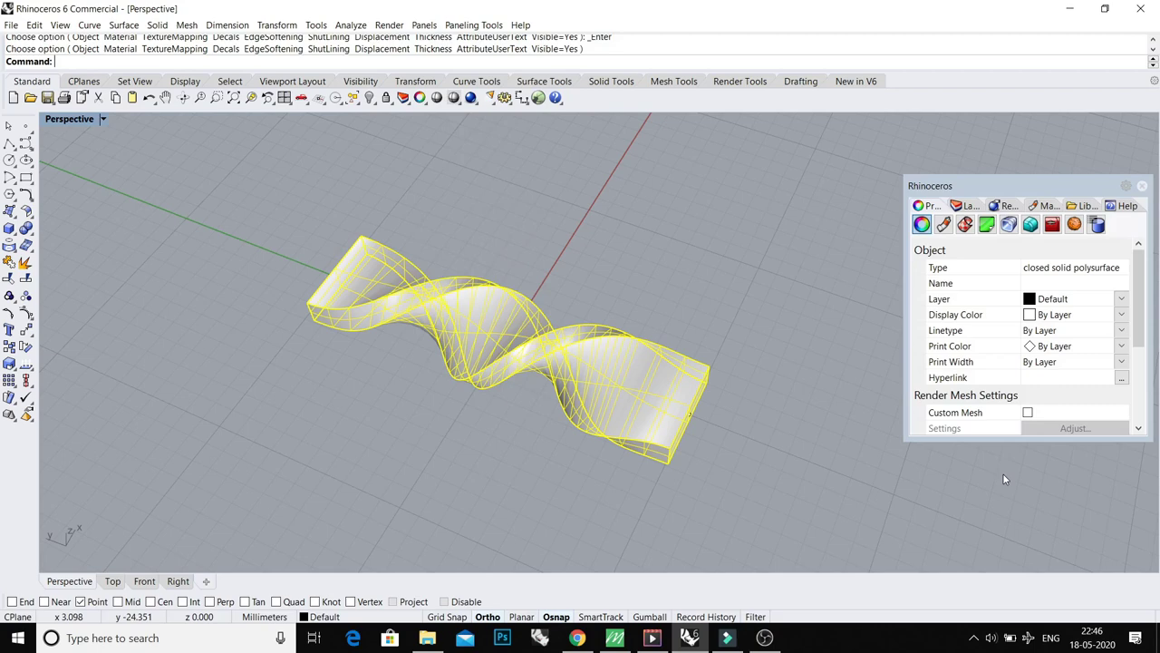
drag(988, 438, 989, 595)
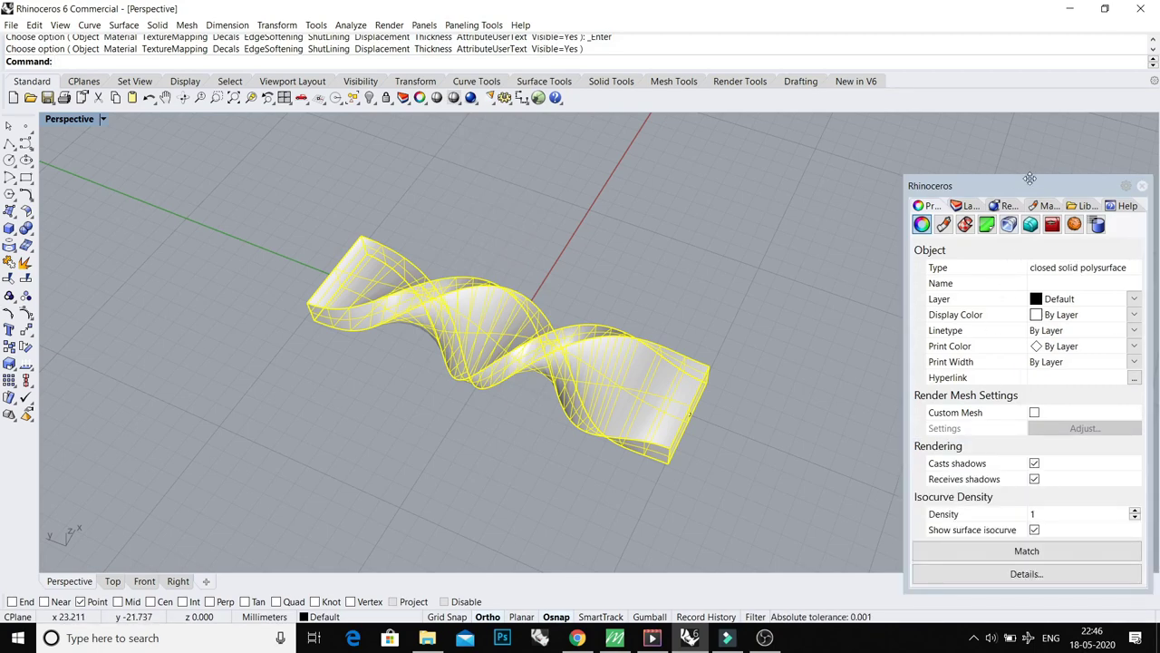
drag(1030, 178, 1038, 81)
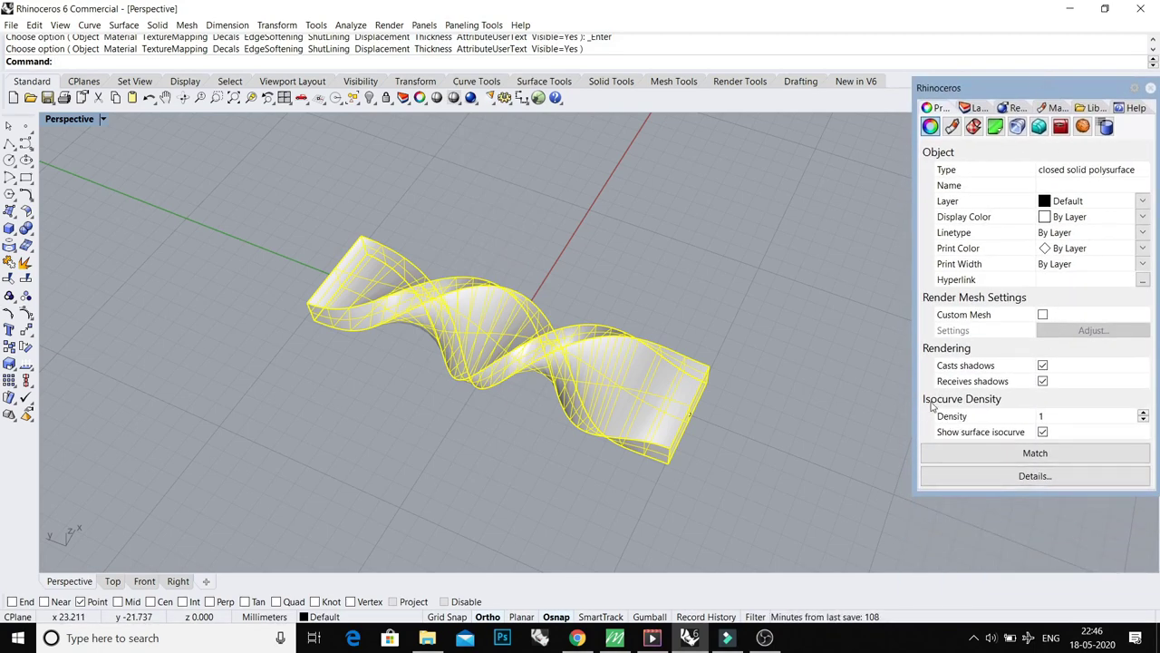
click(1043, 434)
click(663, 327)
right_drag(663, 327, 1060, 169)
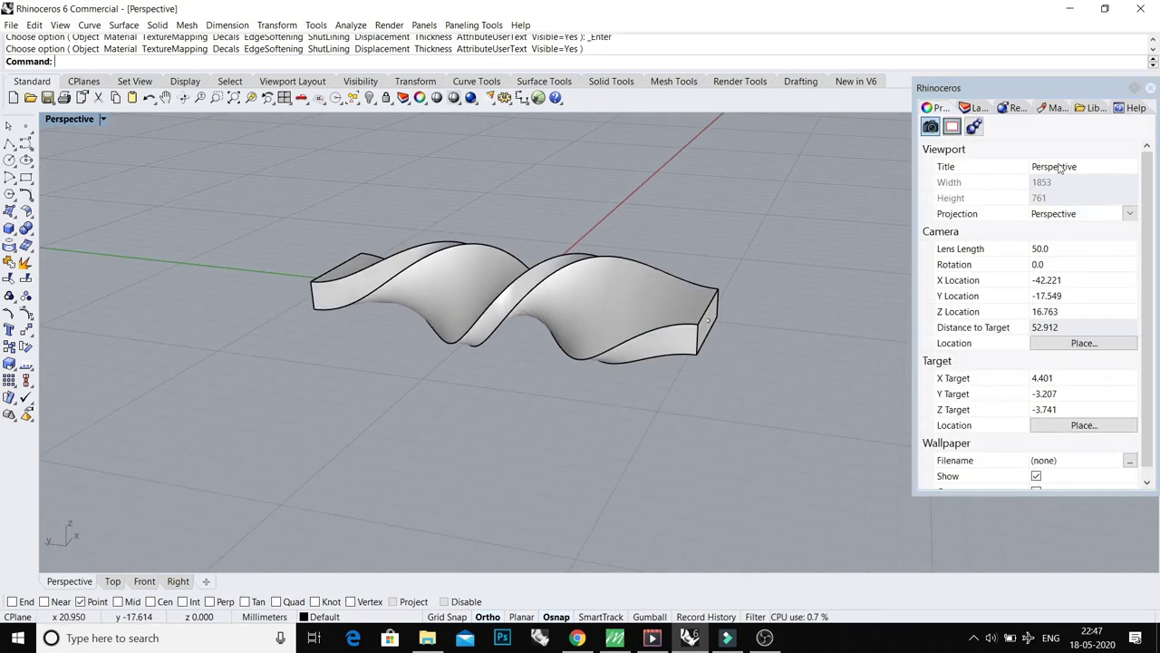
click(1151, 88)
Step: Fillet all edges of the twisted bar with a 0.1 mm radius
right_drag(413, 328, 312, 365)
scroll(461, 419, up, 4)
text(fe)
key(Return)
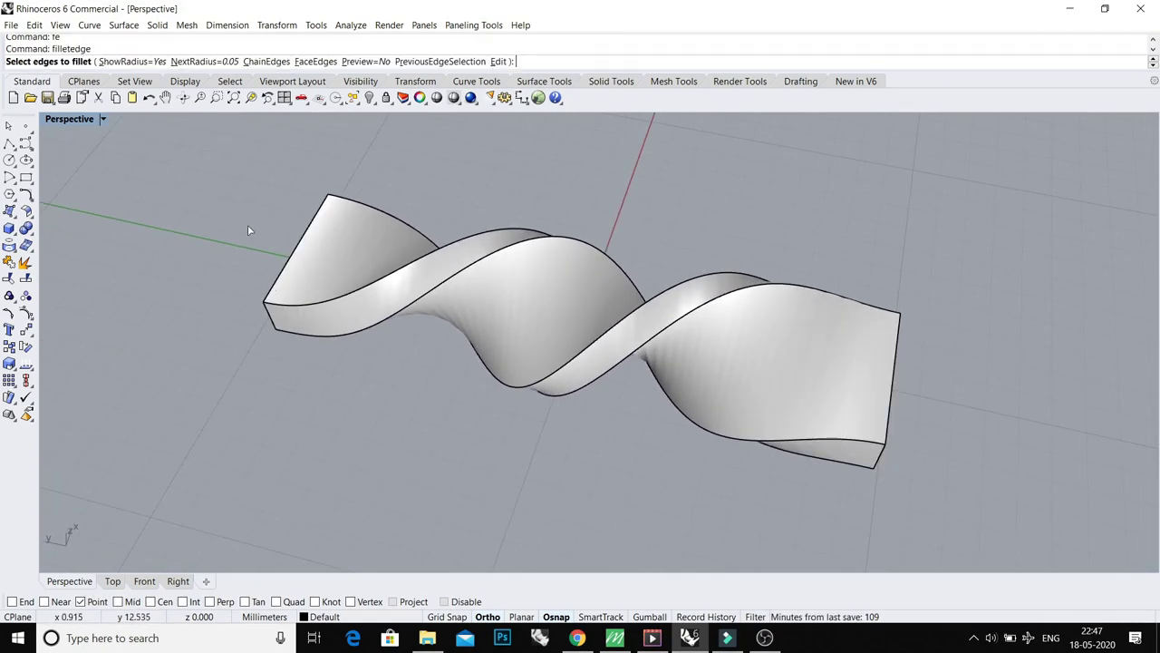
right_drag(233, 191, 341, 363)
scroll(339, 362, down, 4)
right_click(339, 363)
right_click(240, 260)
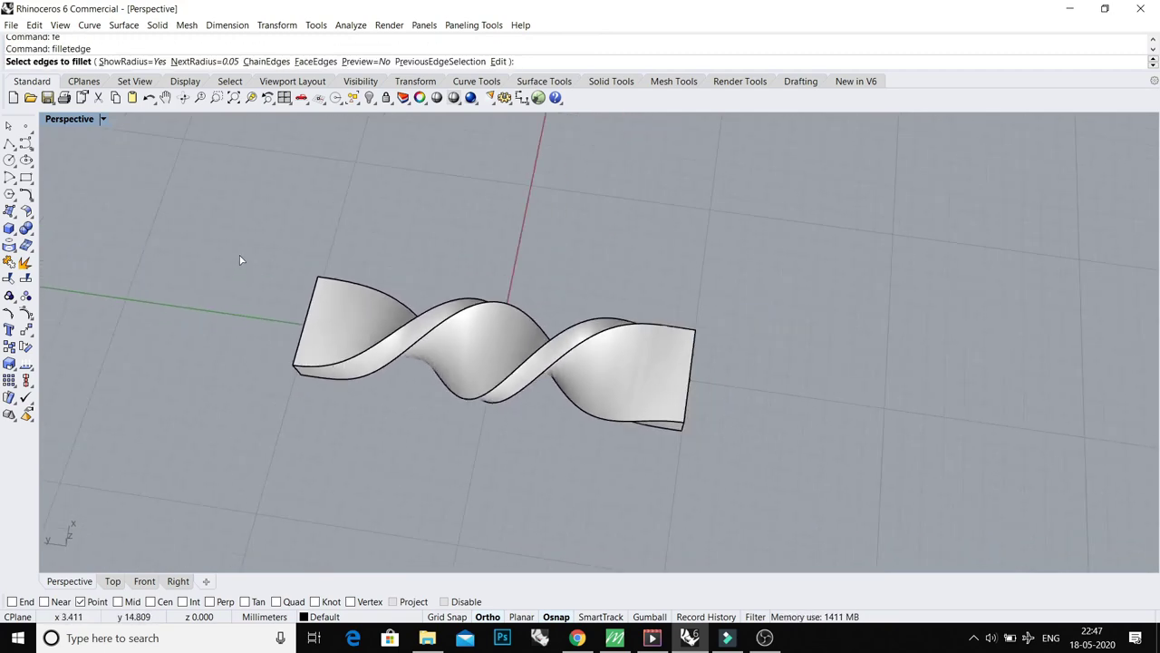
key(Return)
drag(264, 218, 686, 435)
key(Return)
scroll(632, 384, up, 5)
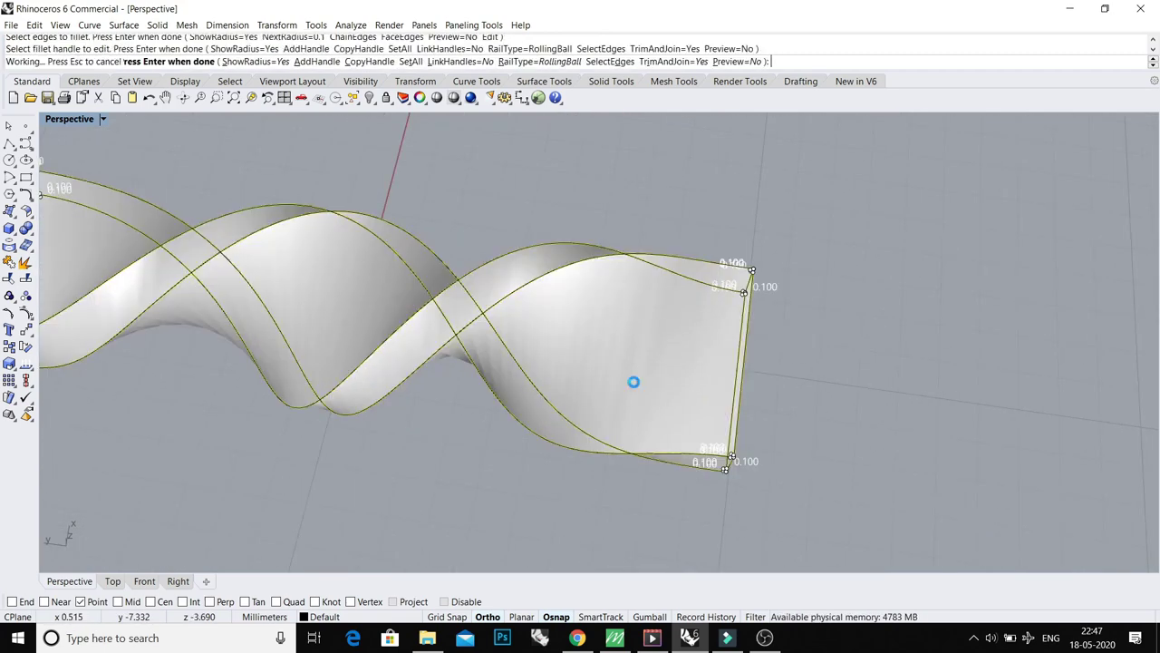
key(Return)
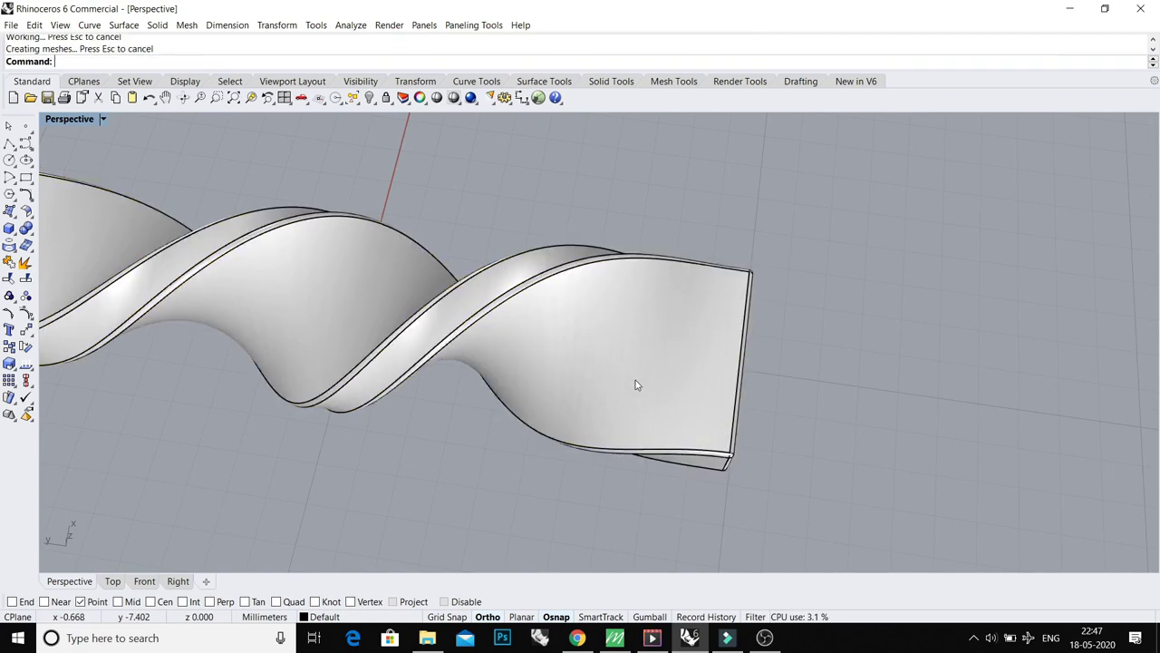
Step: Draw a circle of 2 mm diameter centred on the origin in the Top view
scroll(636, 379, down, 7)
right_drag(635, 379, 560, 398)
key(ctrl+F1)
right_drag(534, 344, 521, 427)
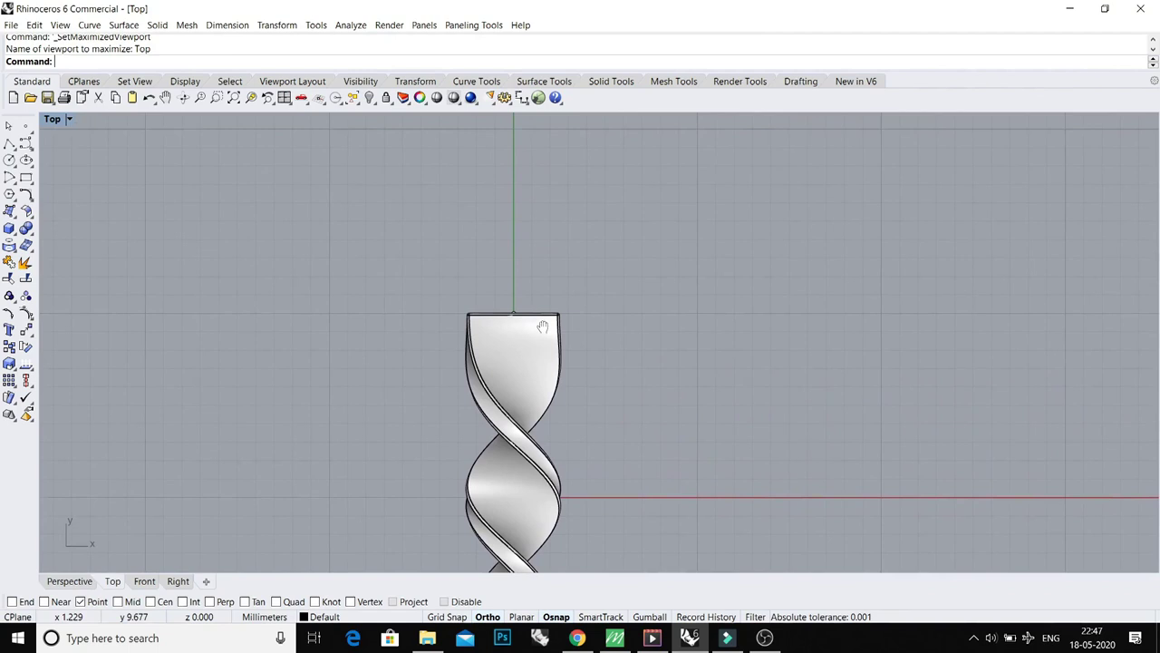
click(9, 161)
scroll(427, 228, down, 2)
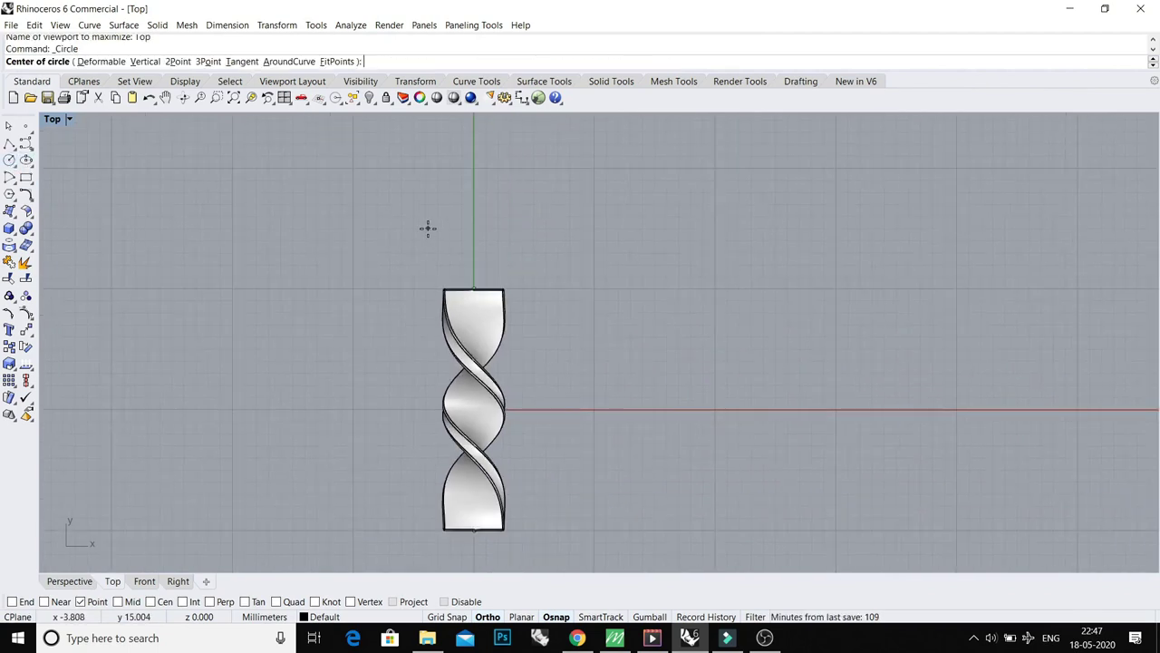
text(0)
key(Return)
text(2.0)
key(Return)
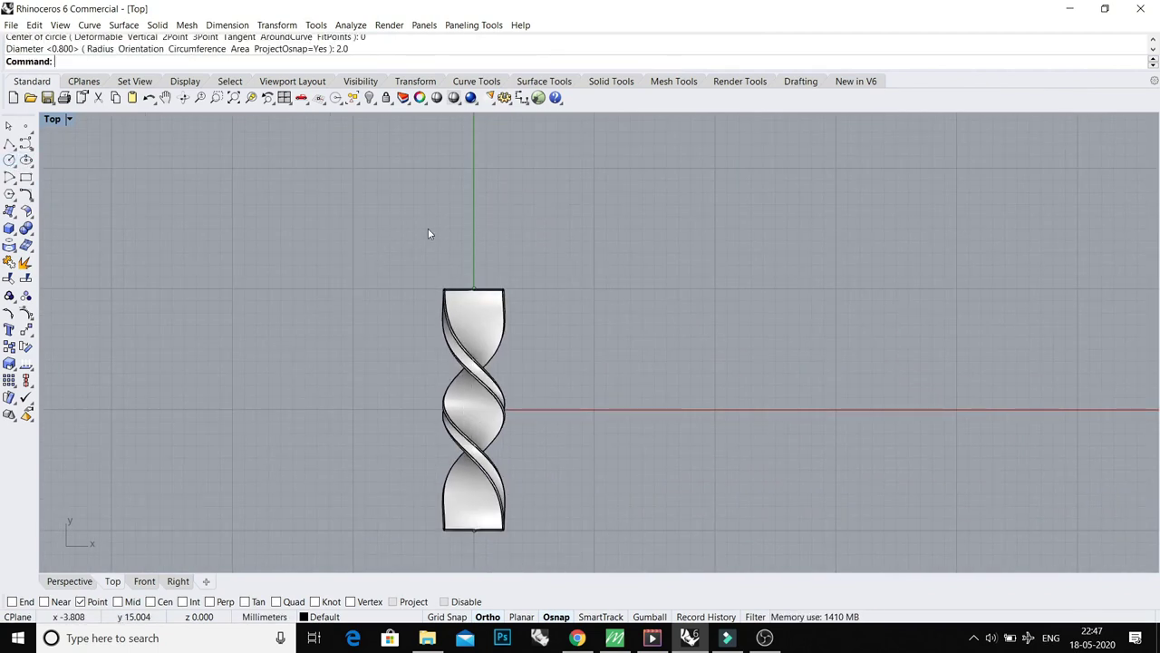
Step: Move the 2 mm circle straight along positive Y with Ortho on so that it slightly overlaps the bar's positive Y end
drag(480, 424, 479, 288)
key(ctrl+z)
drag(397, 349, 579, 426)
right_drag(578, 378, 574, 415)
text(m)
key(Return)
click(569, 405)
key(F8)
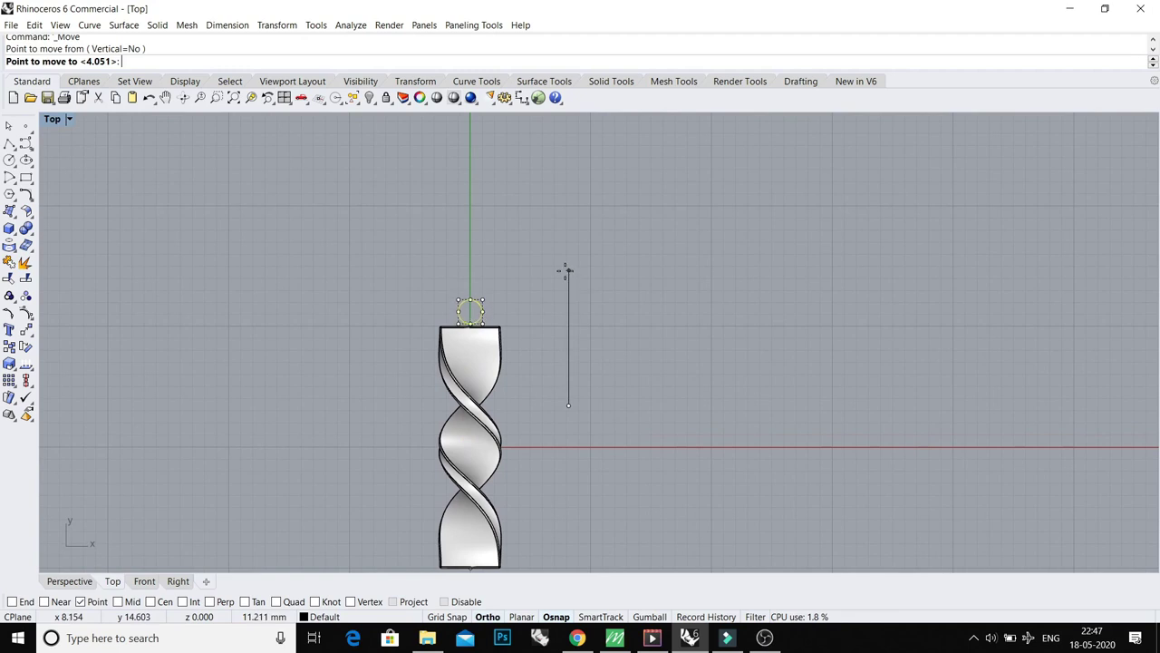
click(560, 277)
scroll(460, 278, up, 3)
Step: Create a closed pipe of 0.8 mm diameter along the 2 mm circle to form the pendant's ring
click(487, 330)
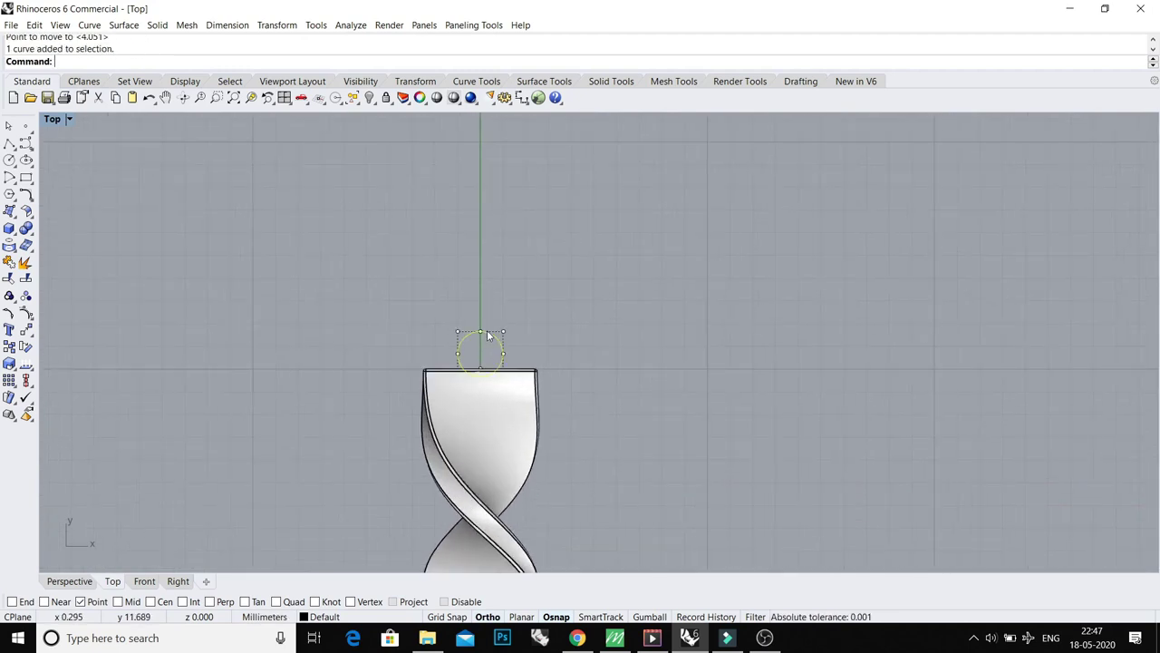
key(ctrl+F4)
right_drag(634, 342, 766, 304)
scroll(500, 284, up, 5)
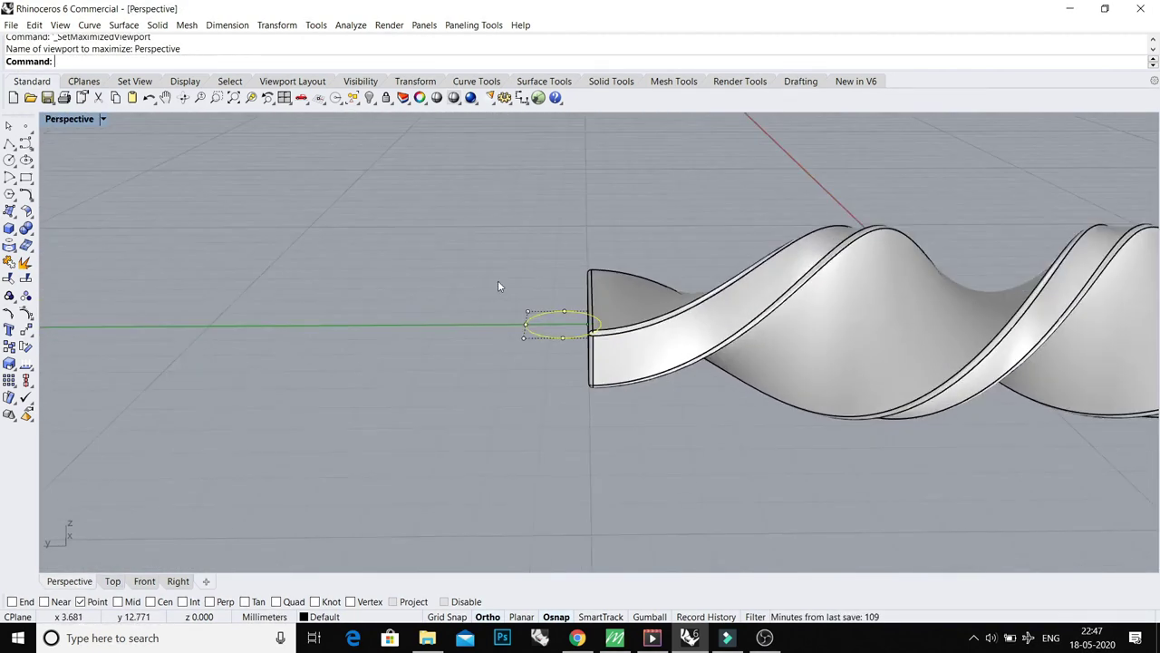
right_drag(499, 284, 554, 355)
text(Pipe)
key(Return)
key(Return)
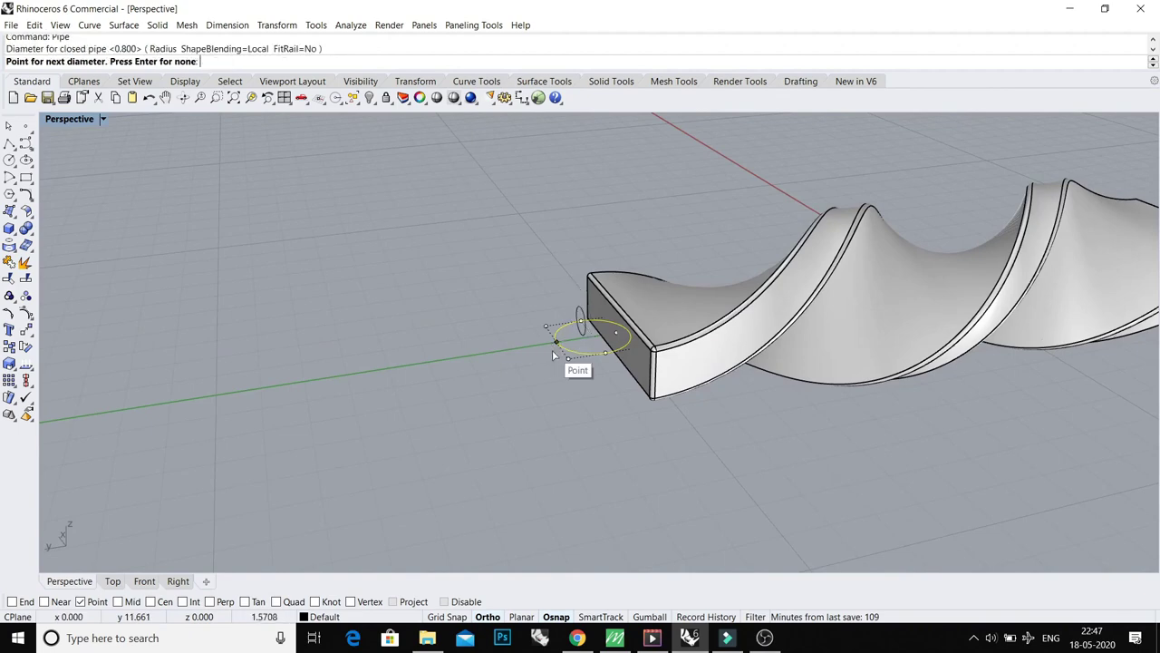
key(Return)
scroll(567, 367, up, 2)
drag(581, 396, 577, 341)
Step: Check the ring's placement against the end of the twisted bar in the Right, Top and Perspective views
key(ctrl+F3)
scroll(736, 352, up, 6)
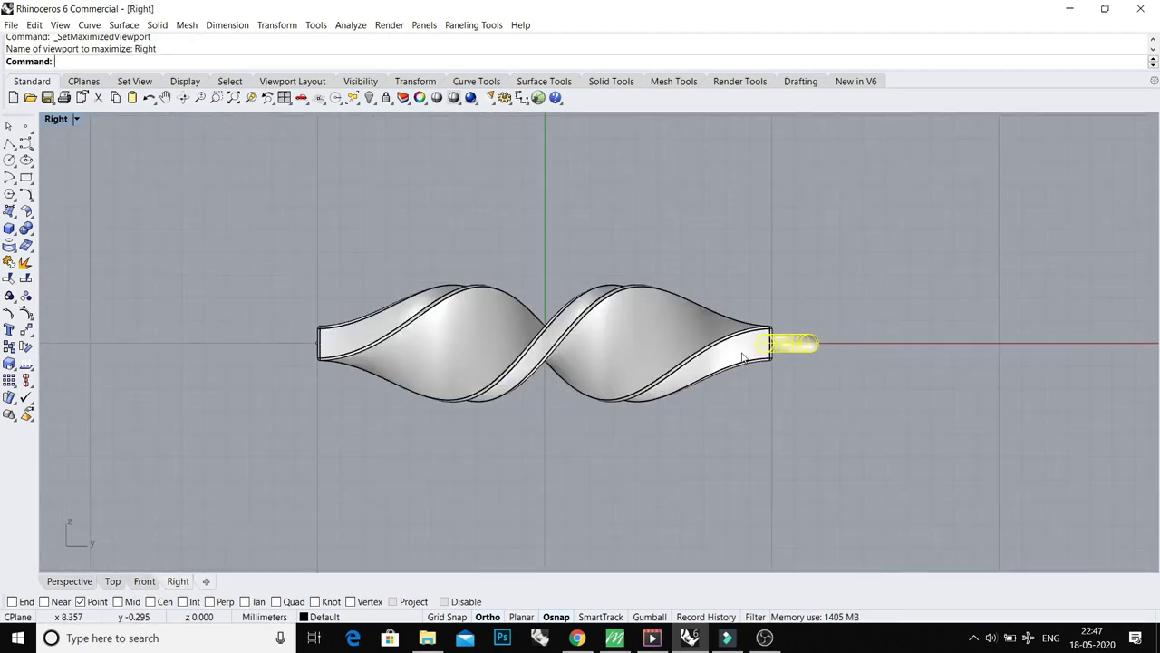
right_drag(742, 352, 677, 372)
key(ctrl+F1)
click(644, 281)
key(ctrl+a)
right_drag(512, 465, 507, 308)
scroll(507, 307, down, 6)
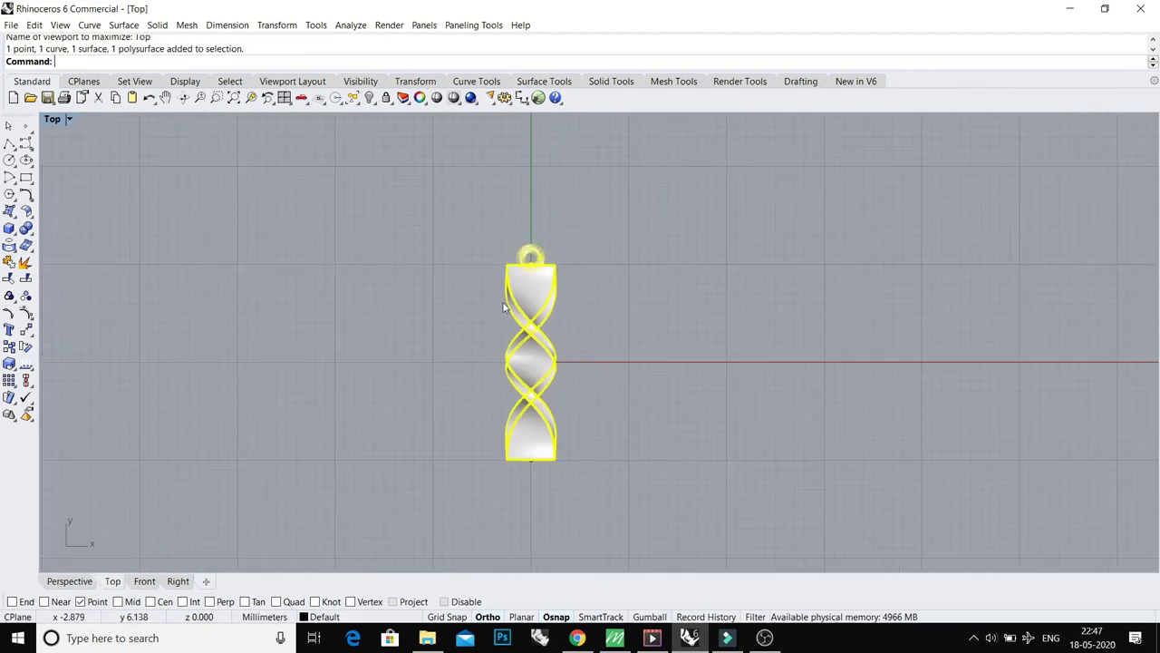
key(F3)
key(Escape)
drag(617, 480, 436, 220)
key(Escape)
key(ctrl+F4)
right_drag(550, 303, 753, 414)
Step: Group all the objects of the pendant together
key(ctrl+a)
text(g)
key(Return)
key(Escape)
right_drag(698, 388, 560, 366)
Step: Draw a circle of 5 mm diameter at the origin in the Right view and move it about 17.5 mm along positive Y beyond the ring
key(ctrl+F4)
scroll(345, 372, down, 2)
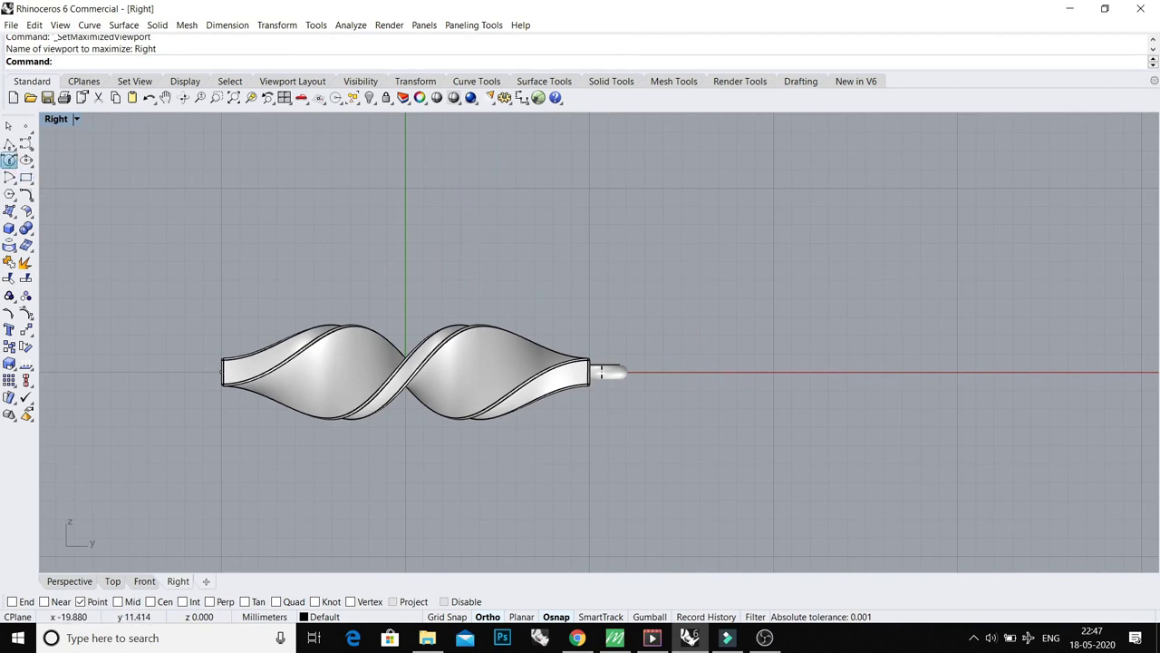
click(9, 159)
click(405, 372)
text(5)
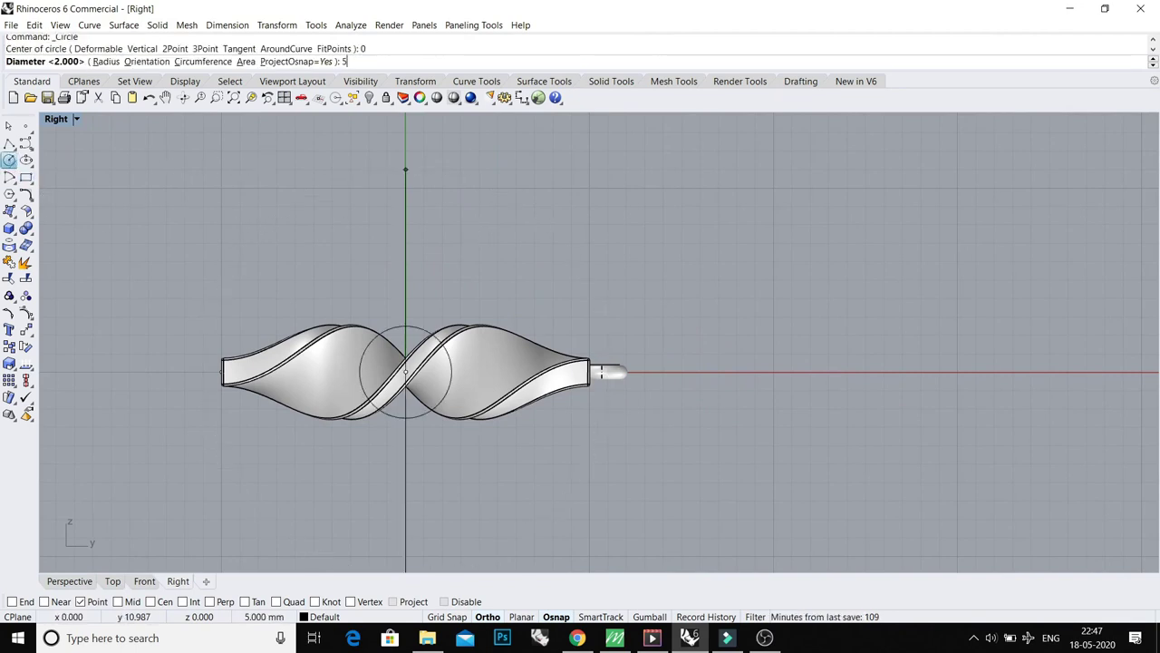
key(Return)
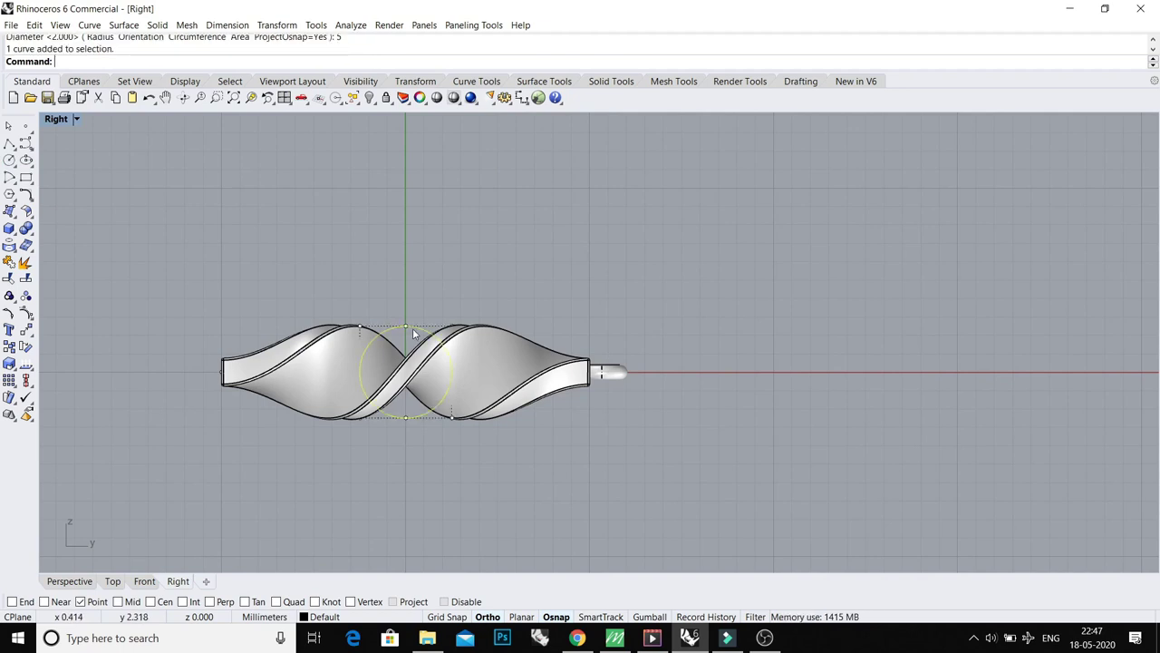
drag(413, 328, 736, 324)
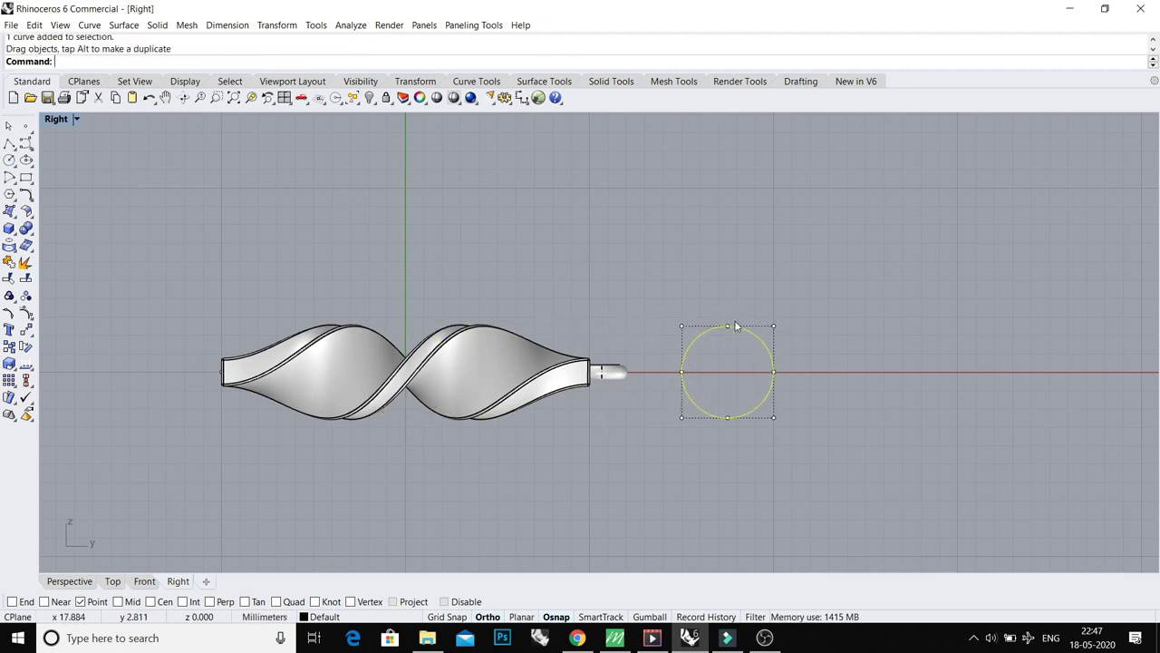
Step: Move the circle's control point nearest the ring toward the ring to form a teardrop, and shift the teardrop along Y clear of the ring
scroll(692, 366, up, 4)
click(678, 371)
scroll(669, 378, up, 2)
drag(647, 339, 704, 388)
text(M)
key(Return)
click(799, 349)
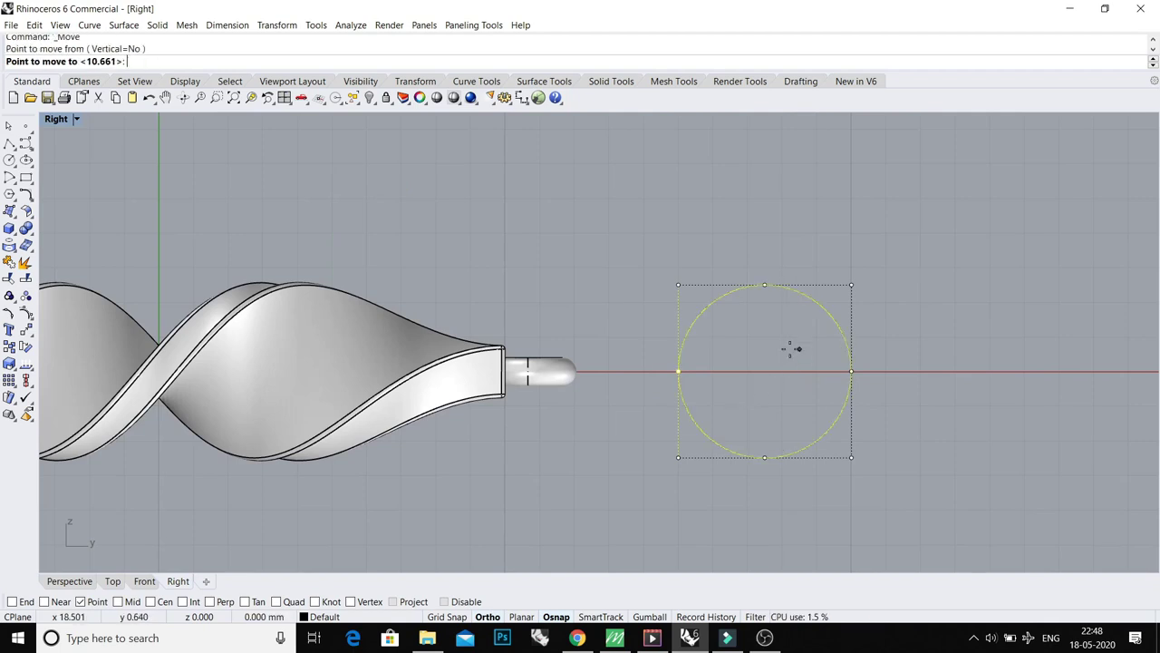
click(665, 352)
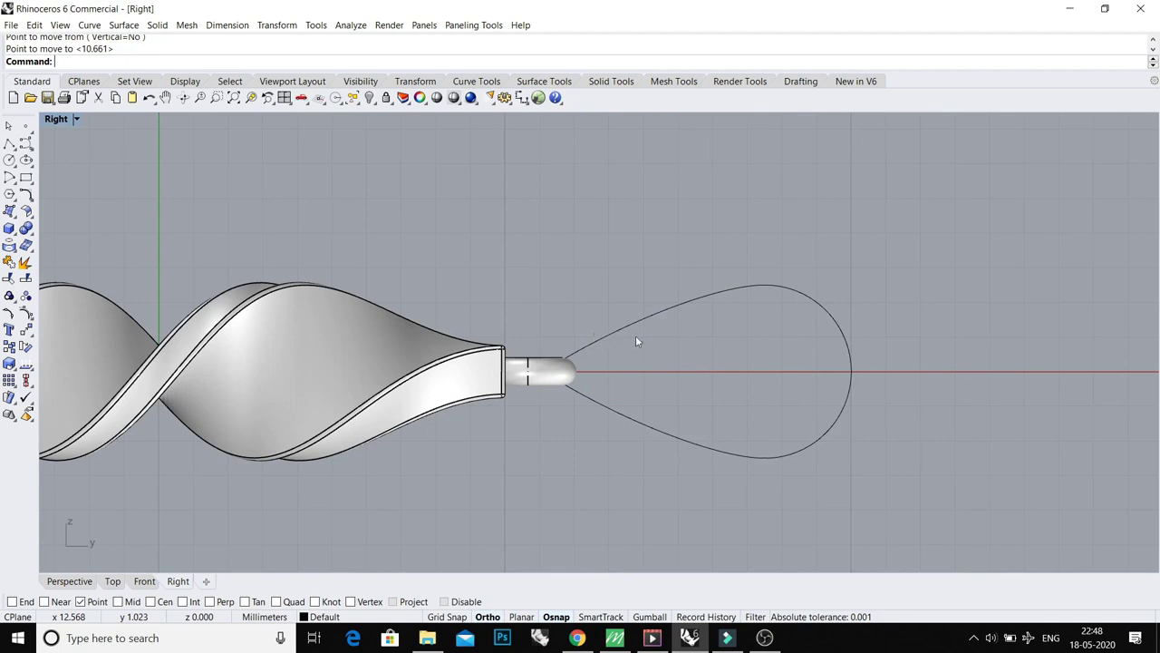
drag(632, 331, 673, 332)
click(640, 345)
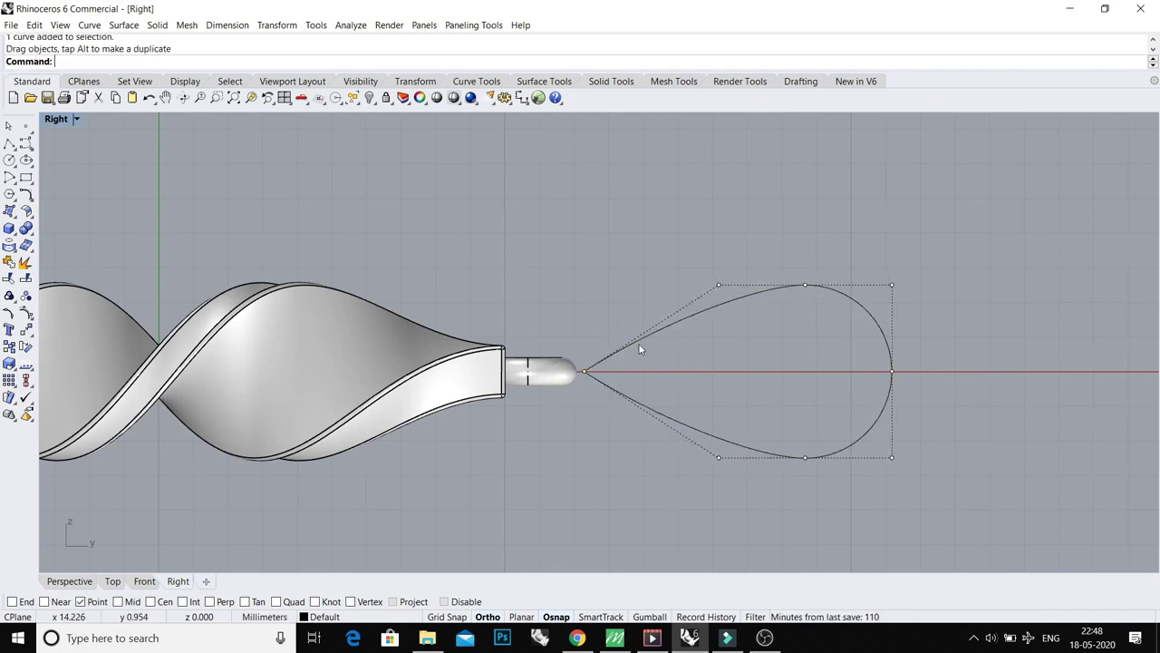
Step: Offset the teardrop curve 0.7 mm to its inside with sharp corners
click(623, 347)
scroll(624, 347, up, 2)
click(672, 329)
click(678, 322)
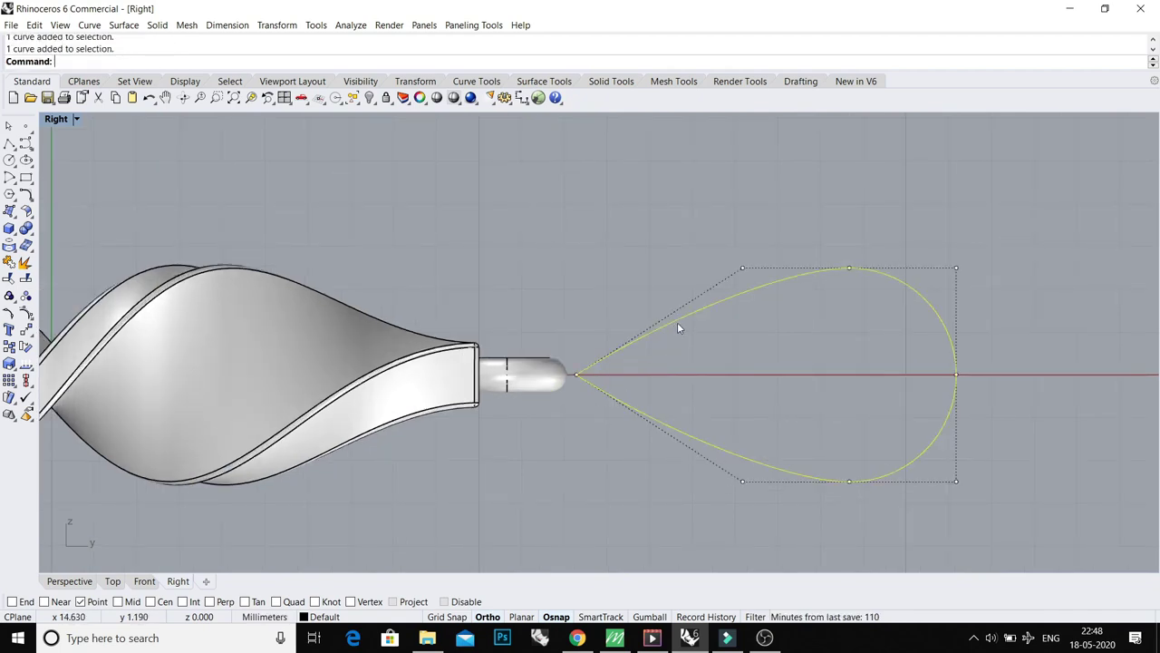
right_drag(747, 312, 640, 326)
text(o)
key(Return)
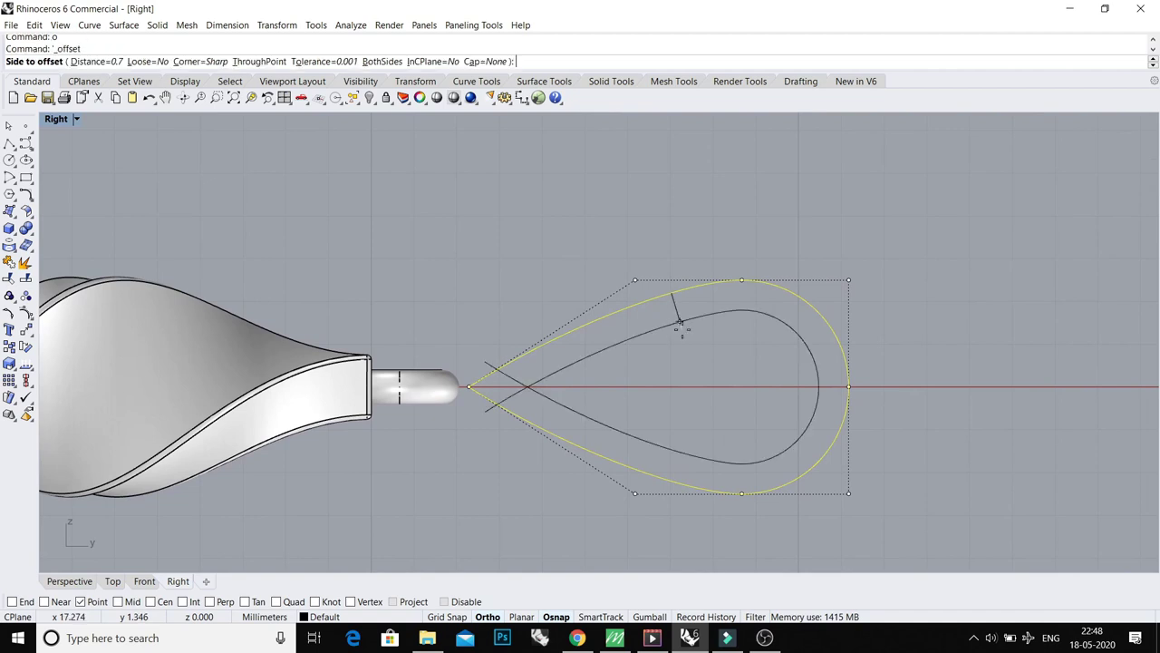
click(681, 328)
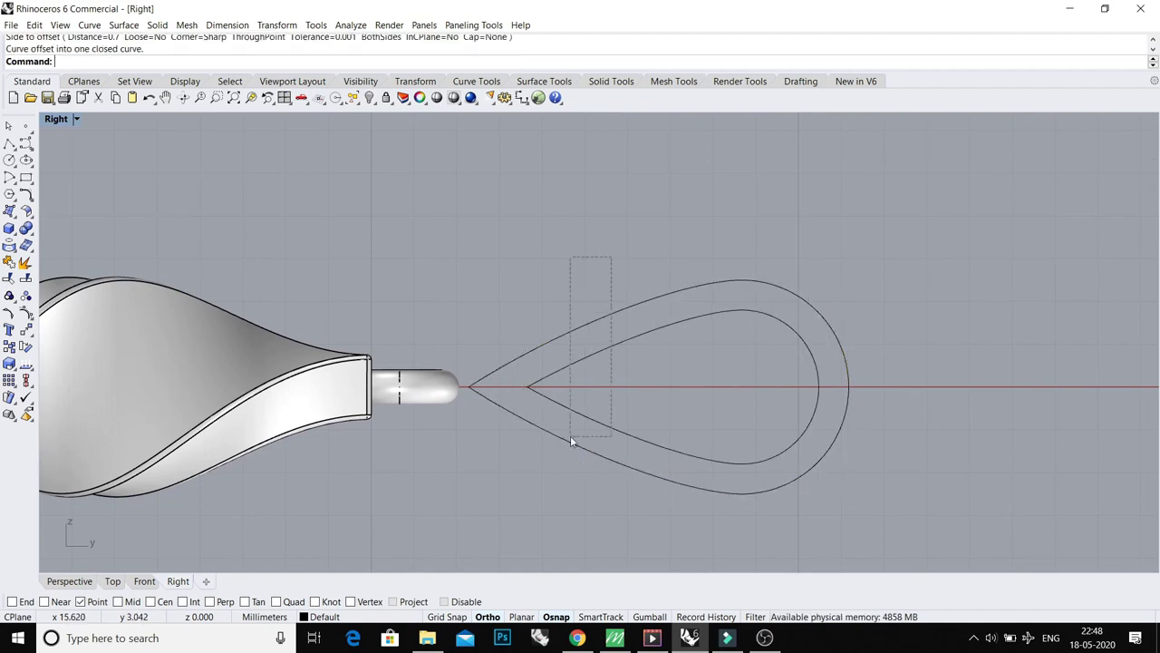
Step: Create a vertical cut plane across both teardrop curves, just inside the inner curve's pointed tip
scroll(565, 393, up, 2)
text(cp)
key(Return)
click(572, 362)
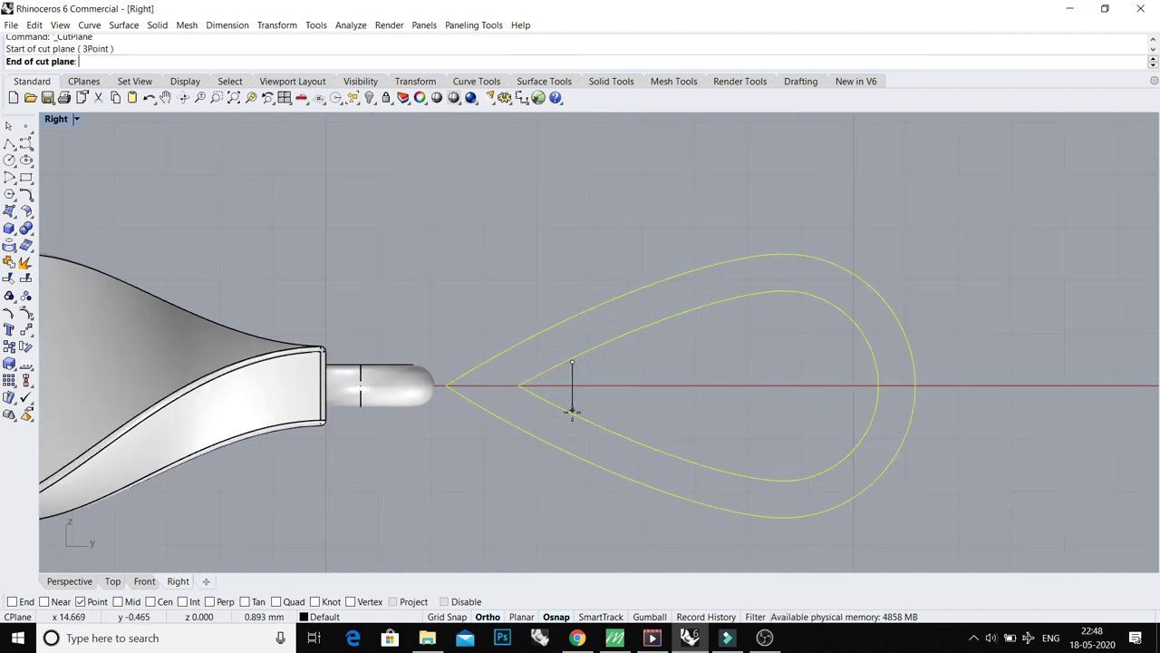
click(551, 444)
key(Escape)
Step: Trim the pointed tips off both teardrop curves with the cut plane and delete the plane
drag(598, 299, 491, 317)
text(t)
key(Return)
key(Return)
key(Escape)
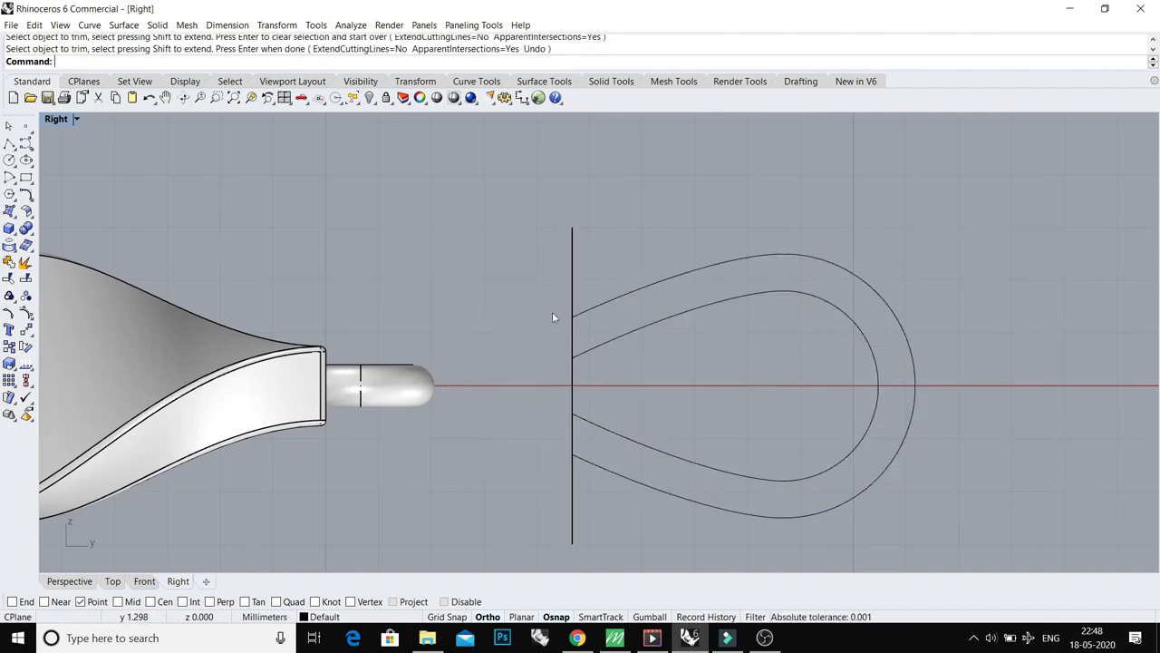
click(572, 297)
key(Delete)
Step: Connect the inner and outer curves at both open ends with G1 blend curves and join everything into one closed profile
text(b)
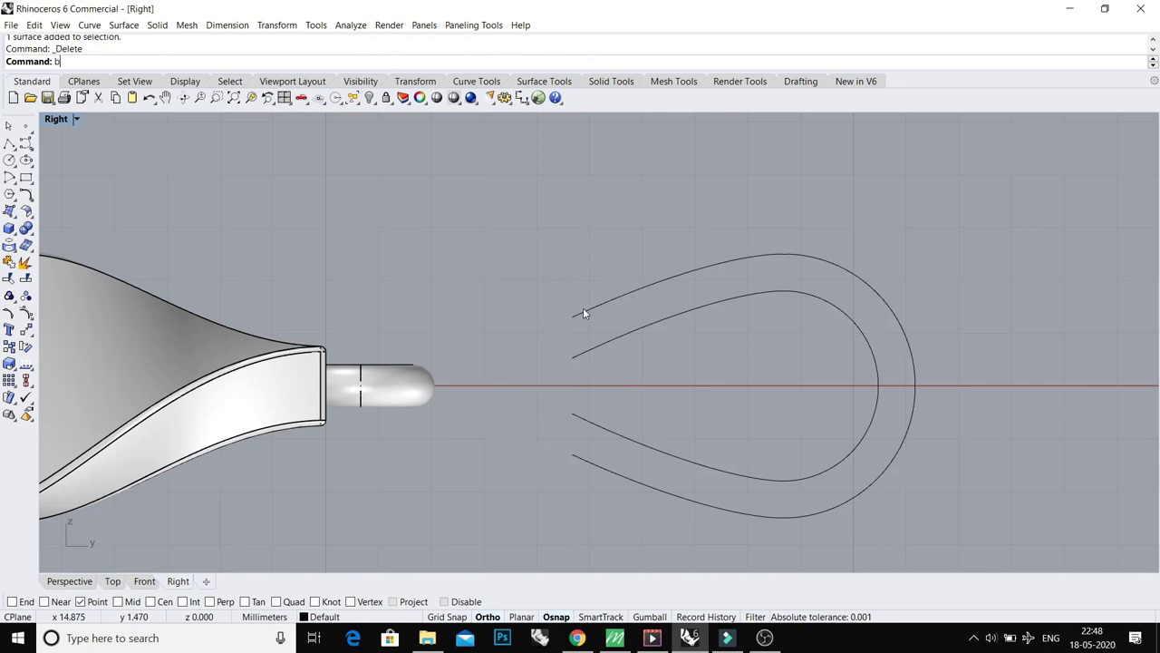
key(Return)
click(573, 356)
key(Return)
key(Return)
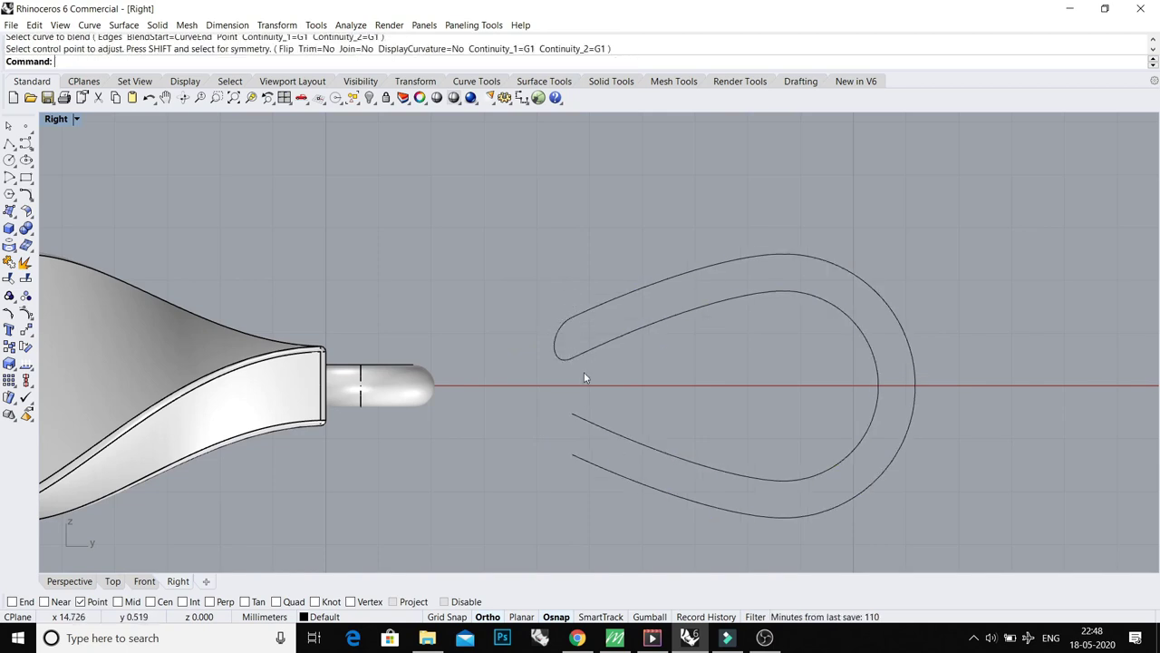
click(576, 455)
key(Return)
scroll(575, 456, down, 6)
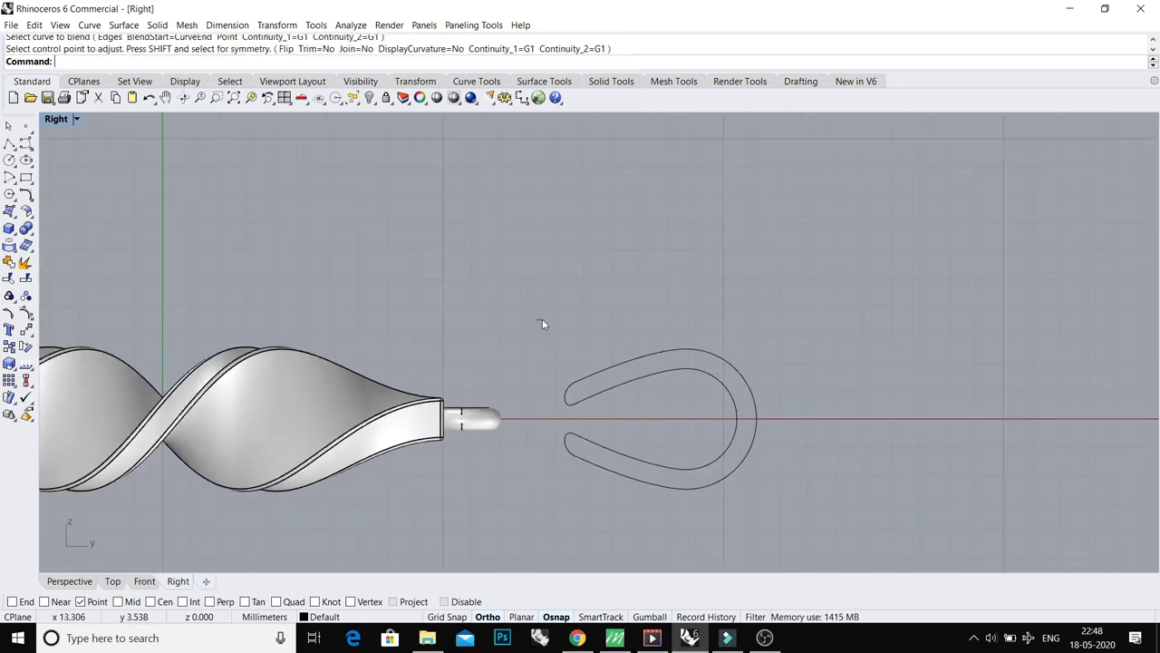
drag(542, 321, 878, 540)
key(ctrl+j)
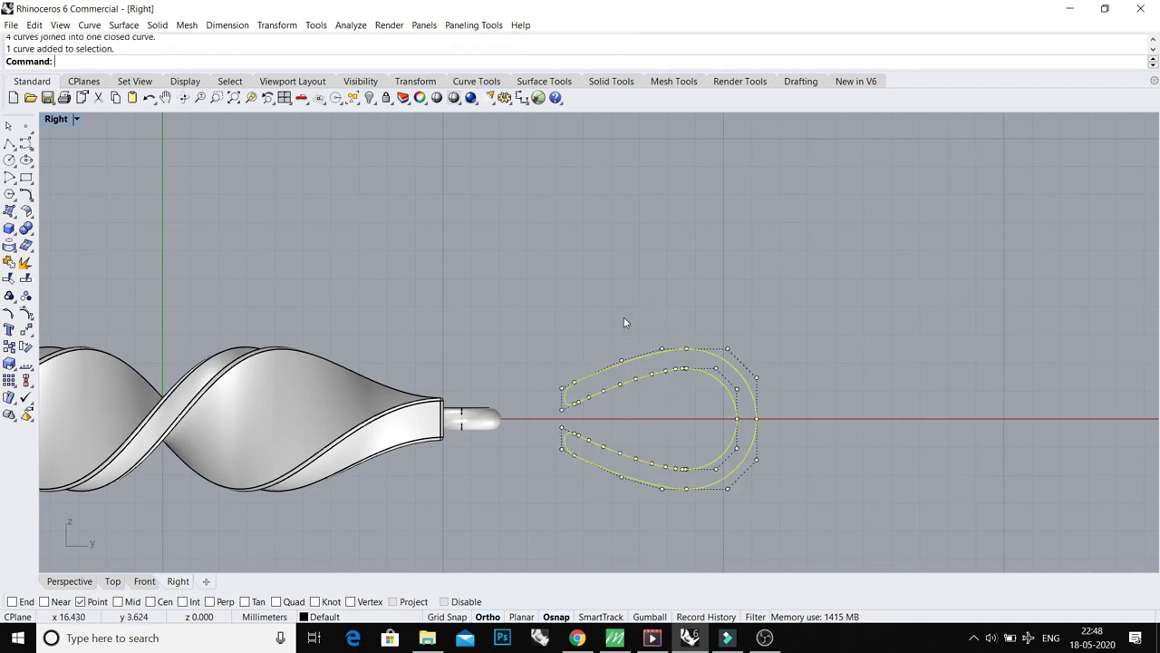
key(ctrl+F1)
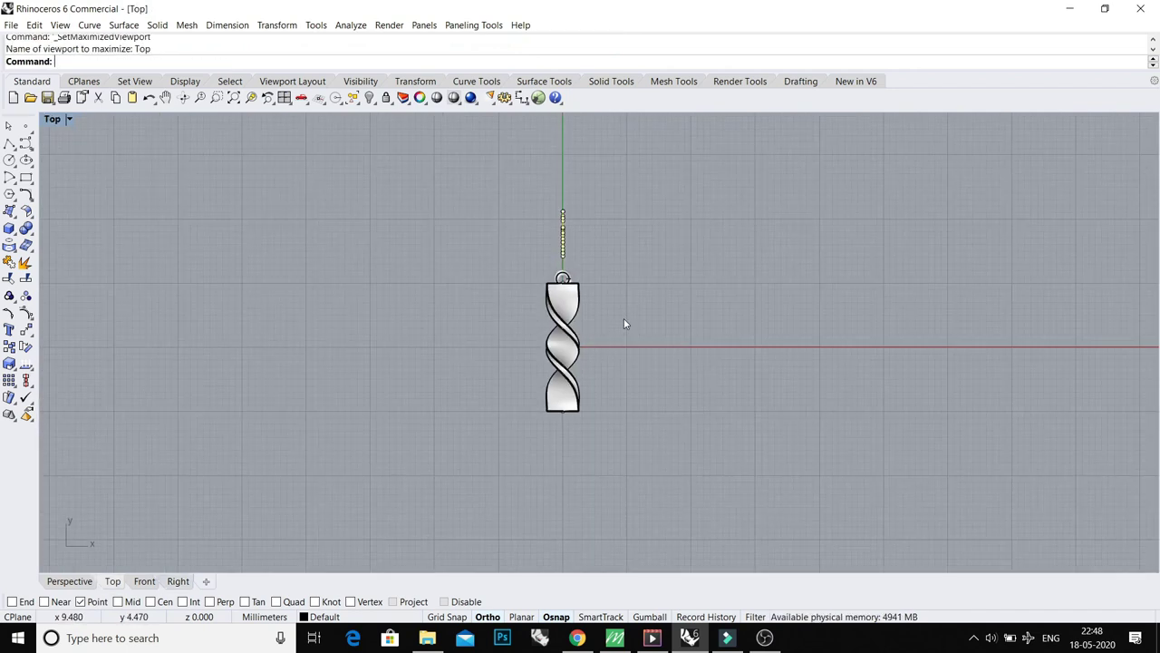
scroll(528, 233, up, 4)
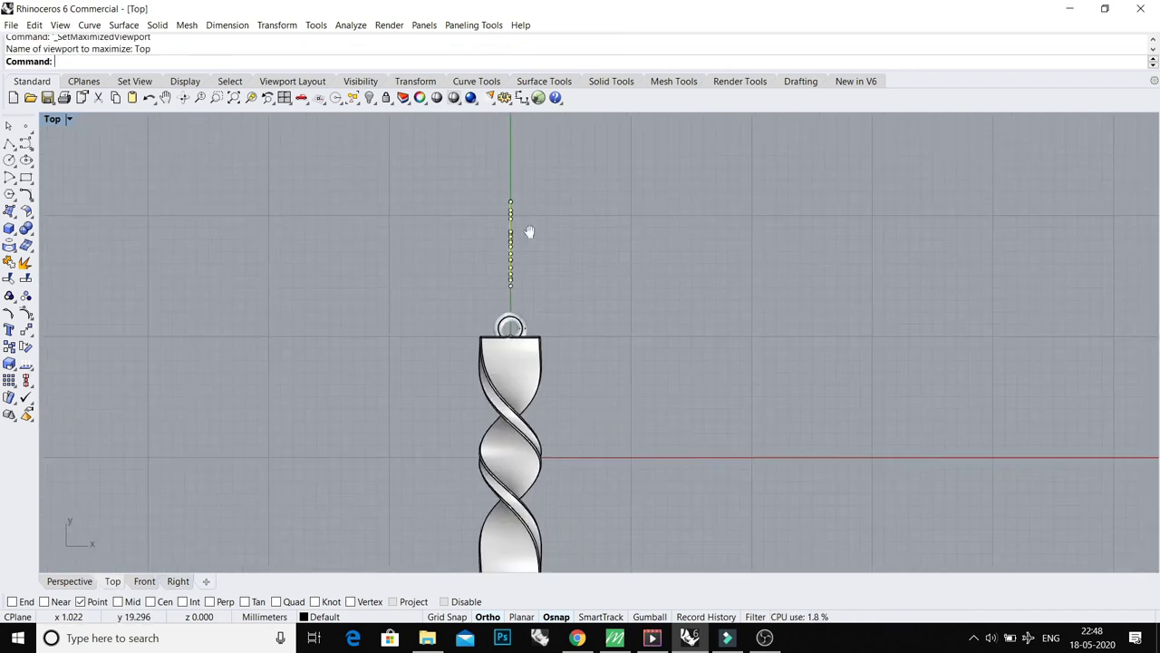
text(e)
key(space)
text(s)
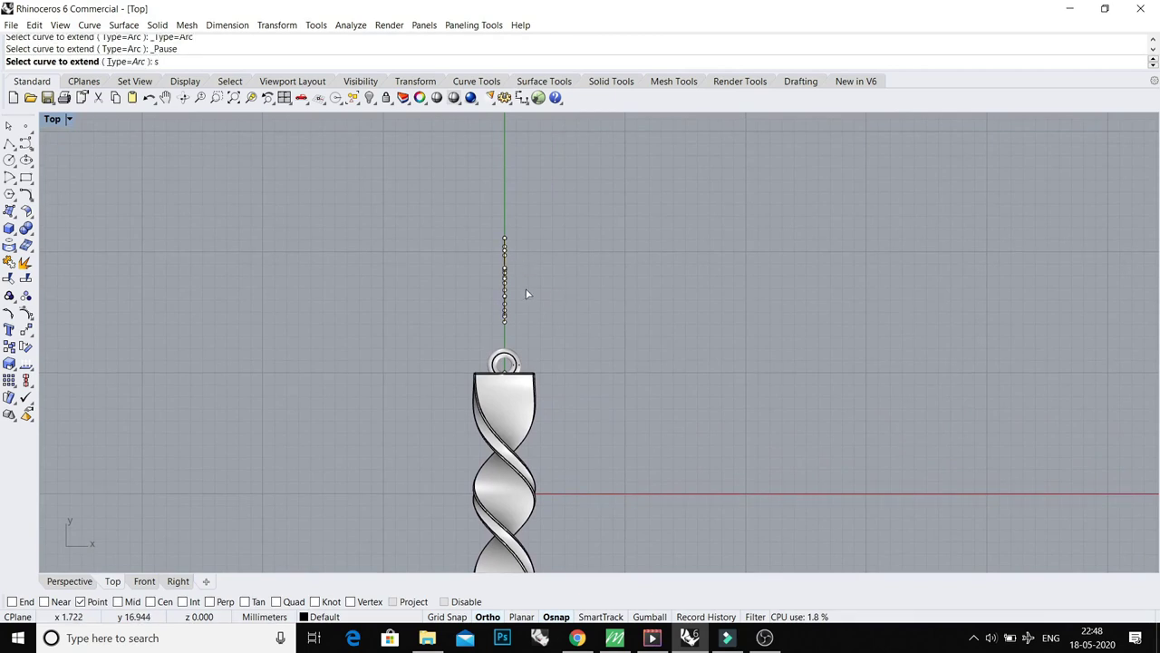
Step: Extrude the closed bail profile as a solid to both sides with a distance of 3.0/2 mm
key(ctrl+F3)
right_drag(671, 290, 639, 451)
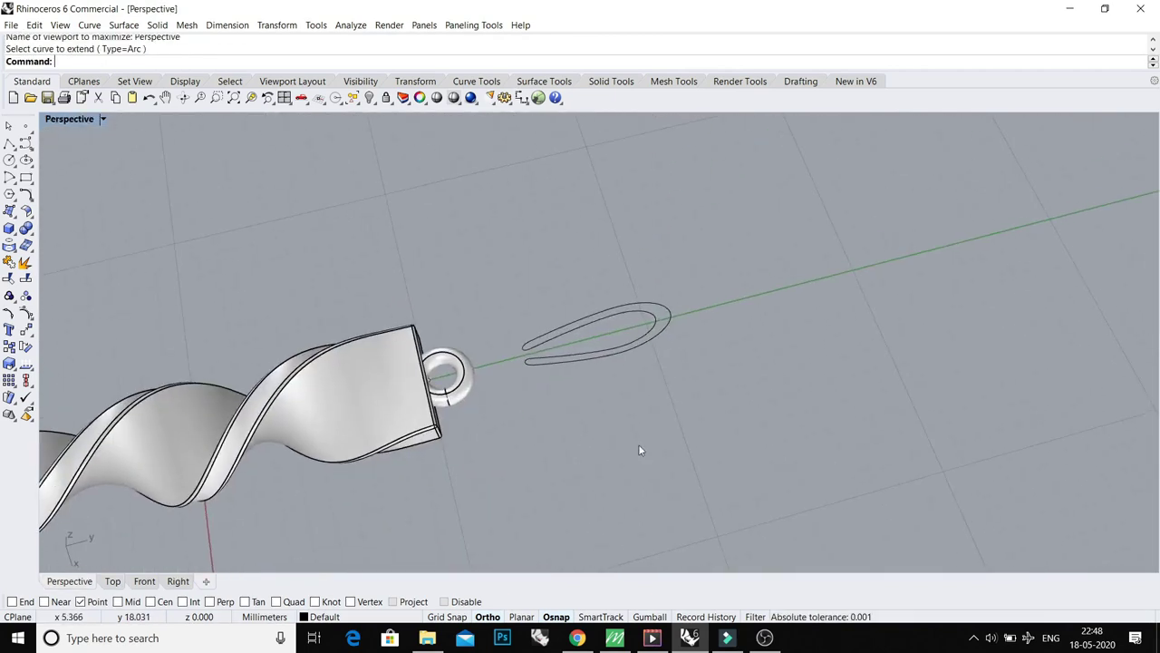
click(611, 352)
right_drag(611, 353, 702, 371)
text(ex)
key(space)
text(3.0/2)
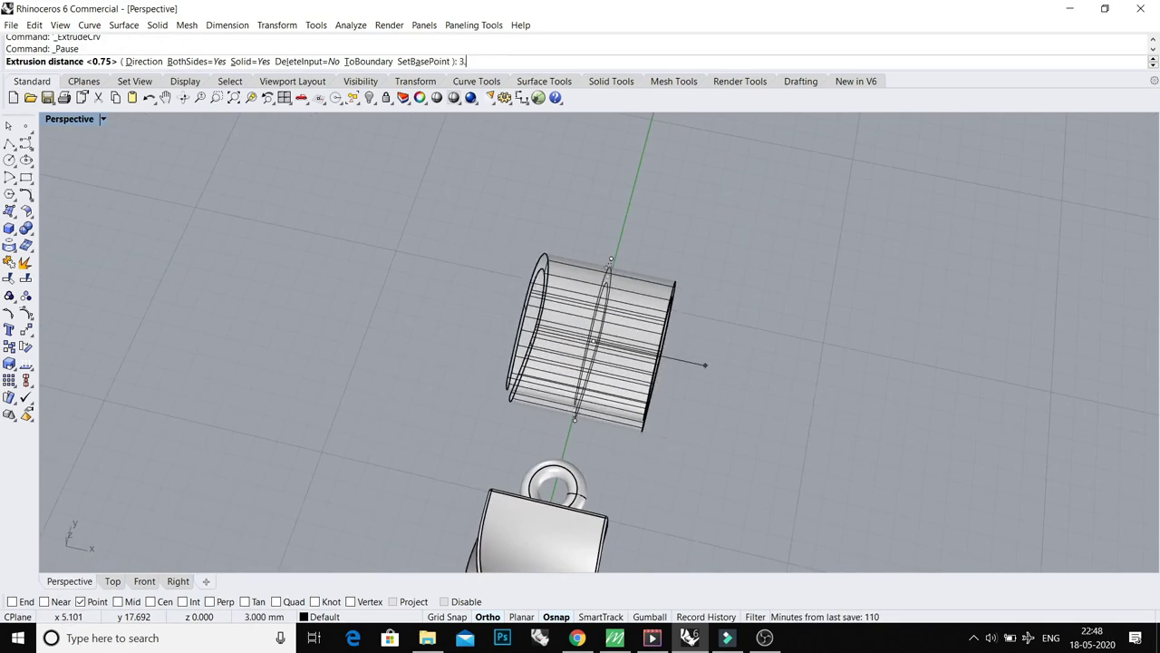
key(Return)
Step: Apply CageEdit to the extruded bail with a World bounding box, 2 points and degree 1 in X, Y and Z, and a Global region
key(ctrl+F1)
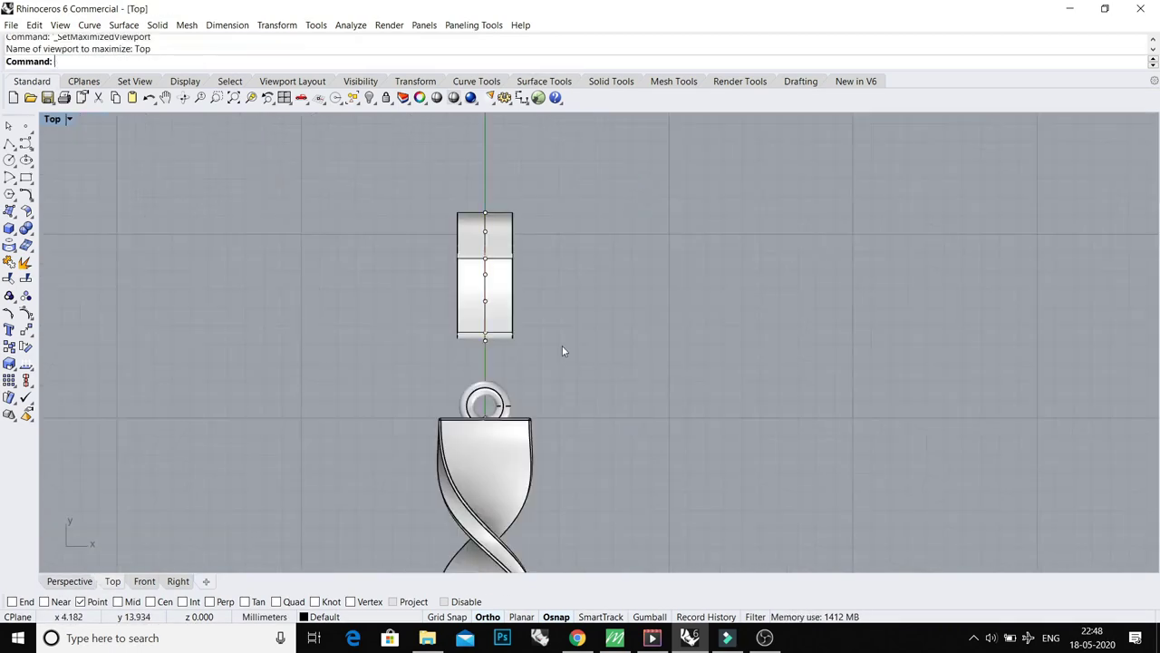
click(499, 336)
text(CageEdit)
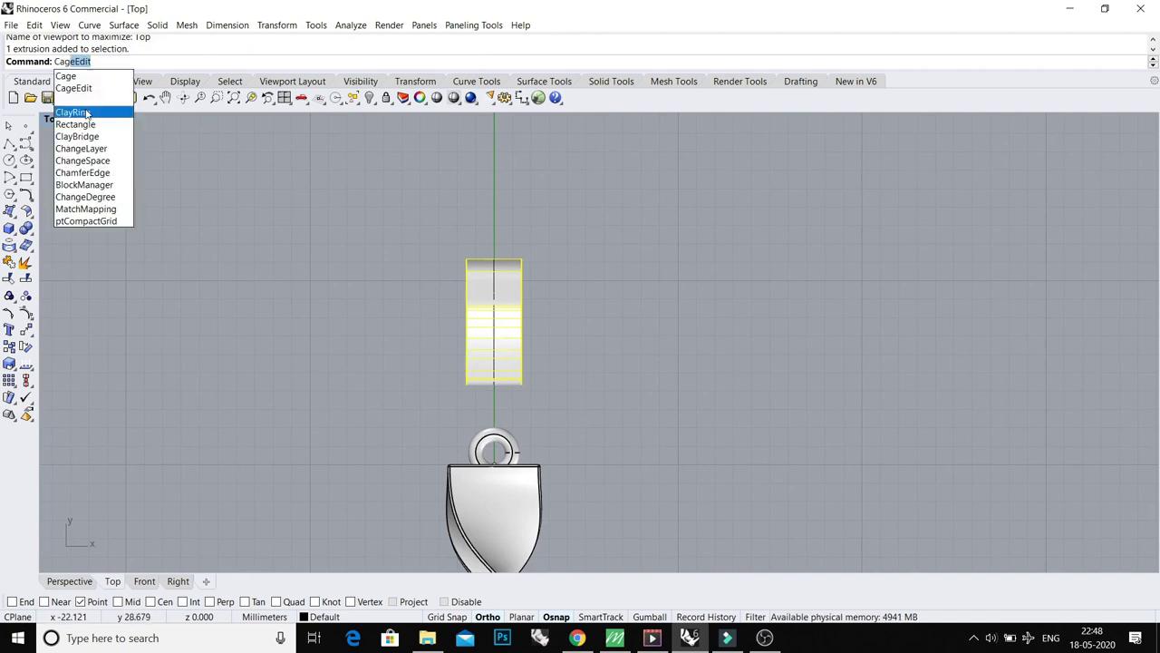
click(85, 89)
click(125, 62)
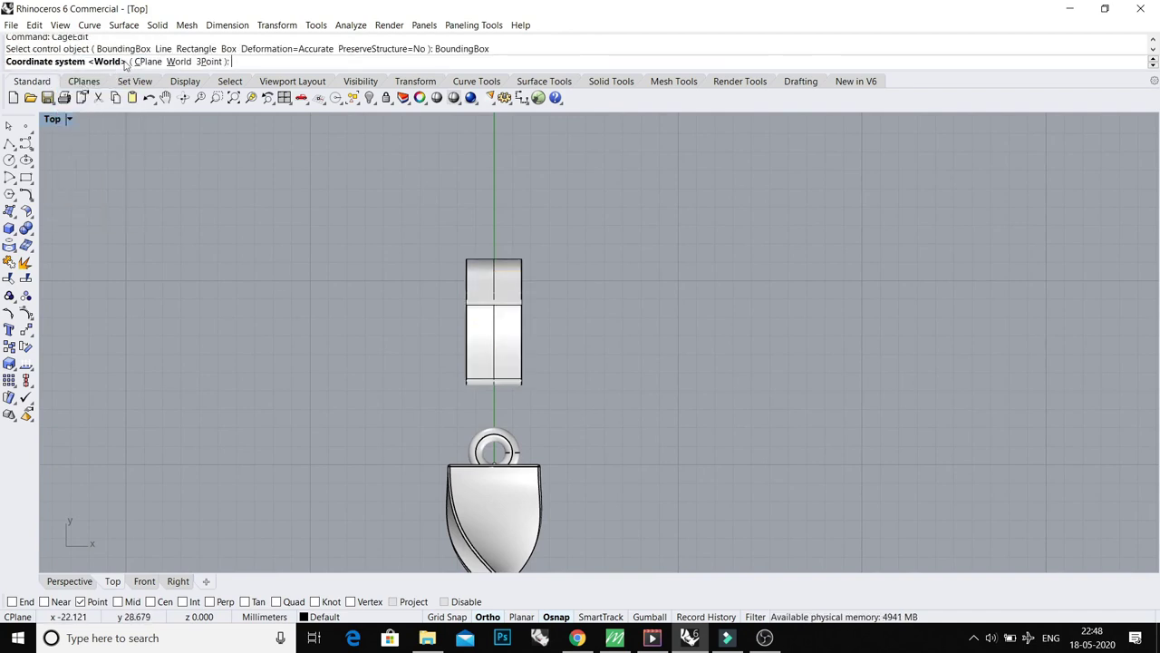
click(178, 61)
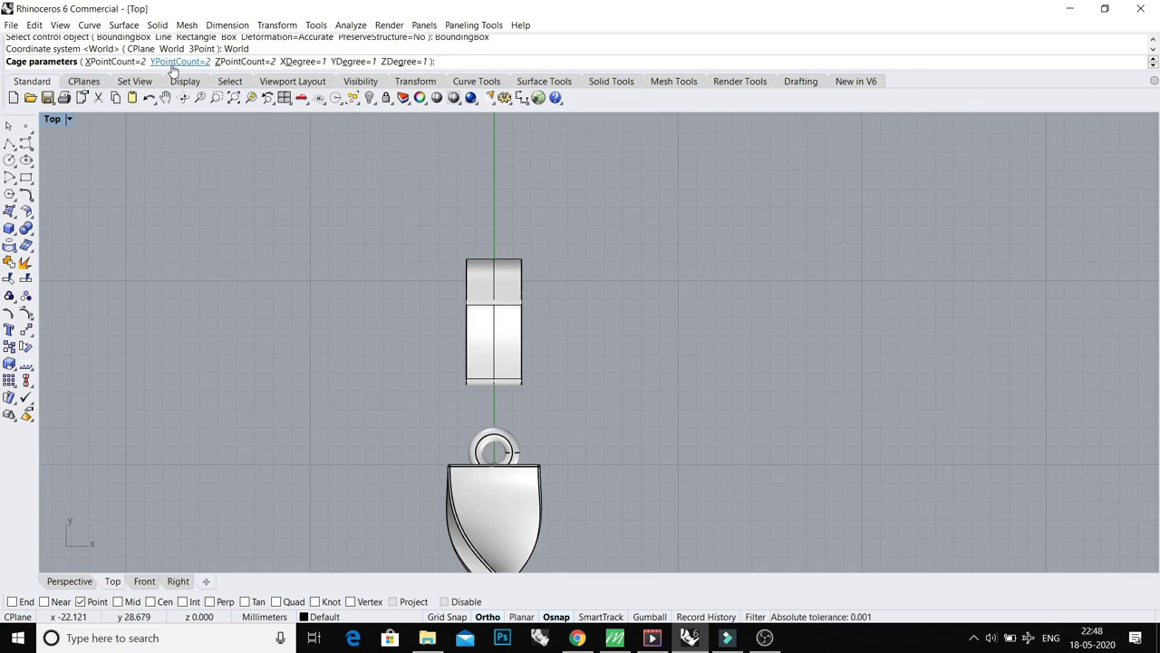
click(243, 62)
text(2)
key(Return)
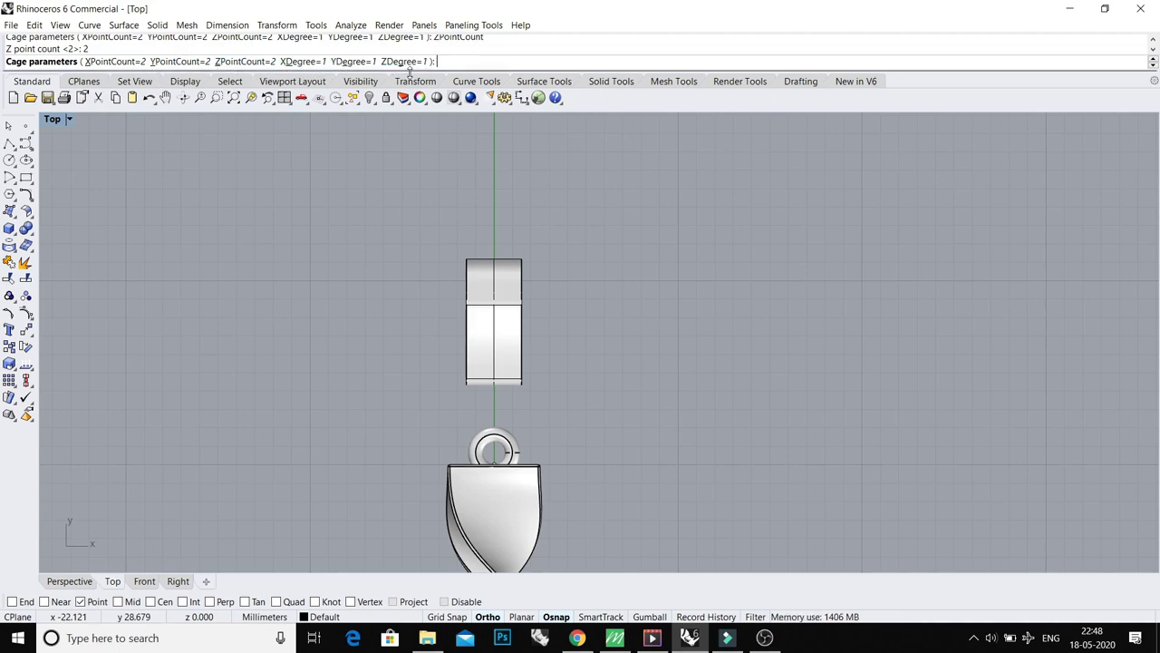
key(Return)
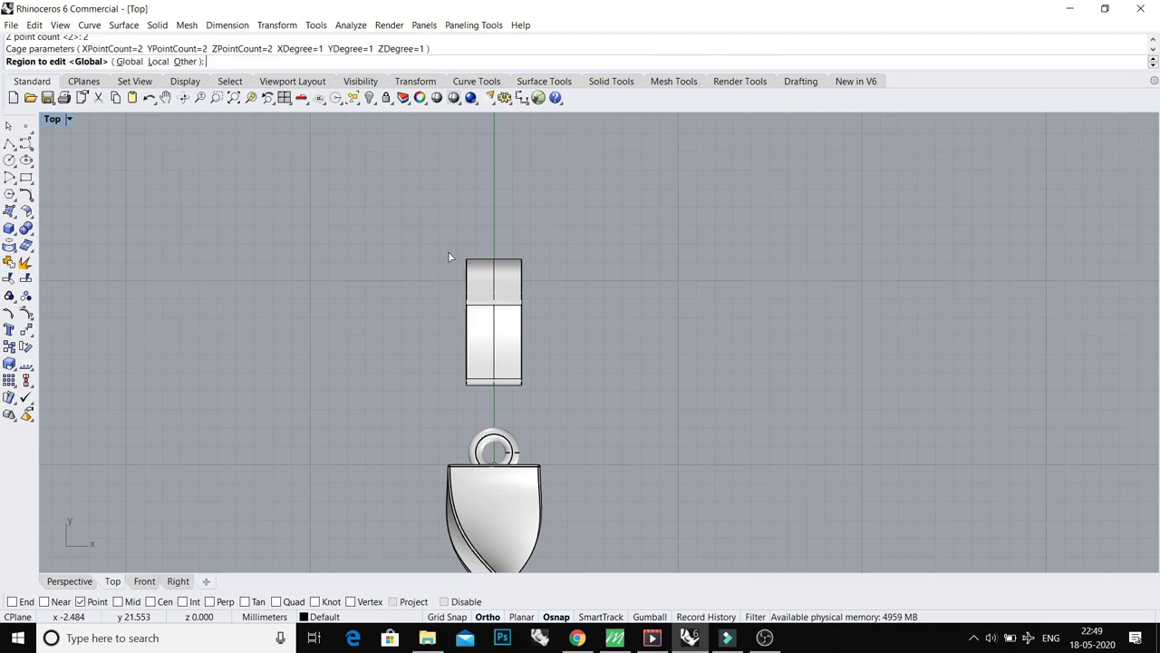
key(Return)
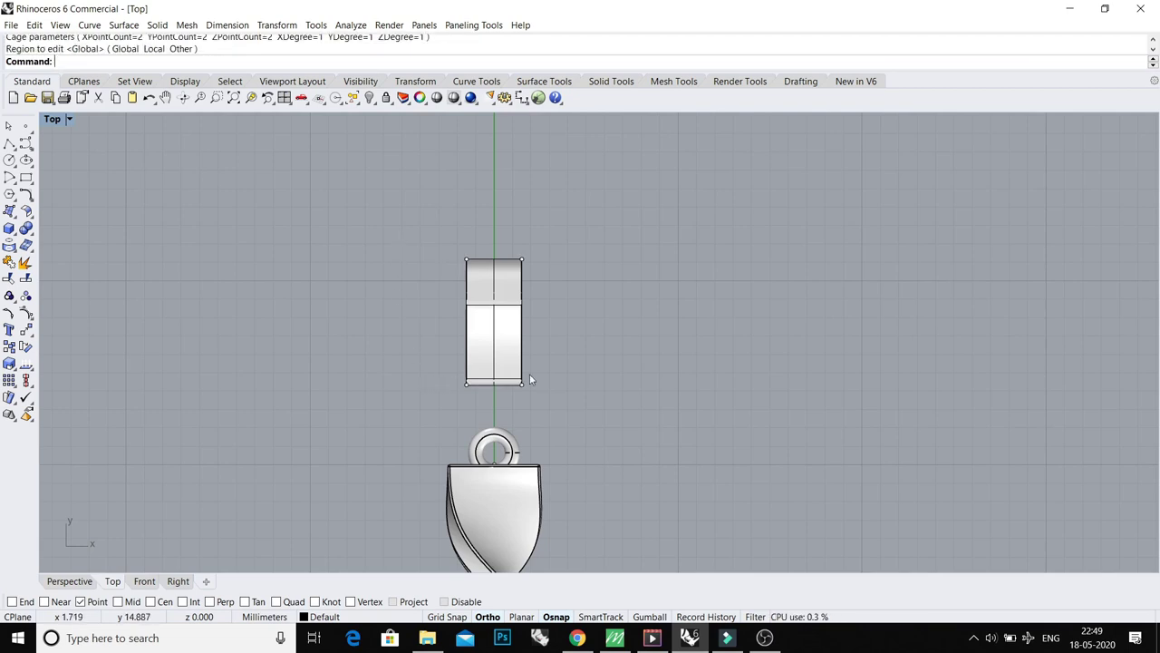
Step: Scale the four cage points at the bail's ring end in one direction along X from the origin to about half width, and delete the cage
key(ctrl+F4)
right_drag(491, 317, 440, 251)
drag(439, 231, 555, 483)
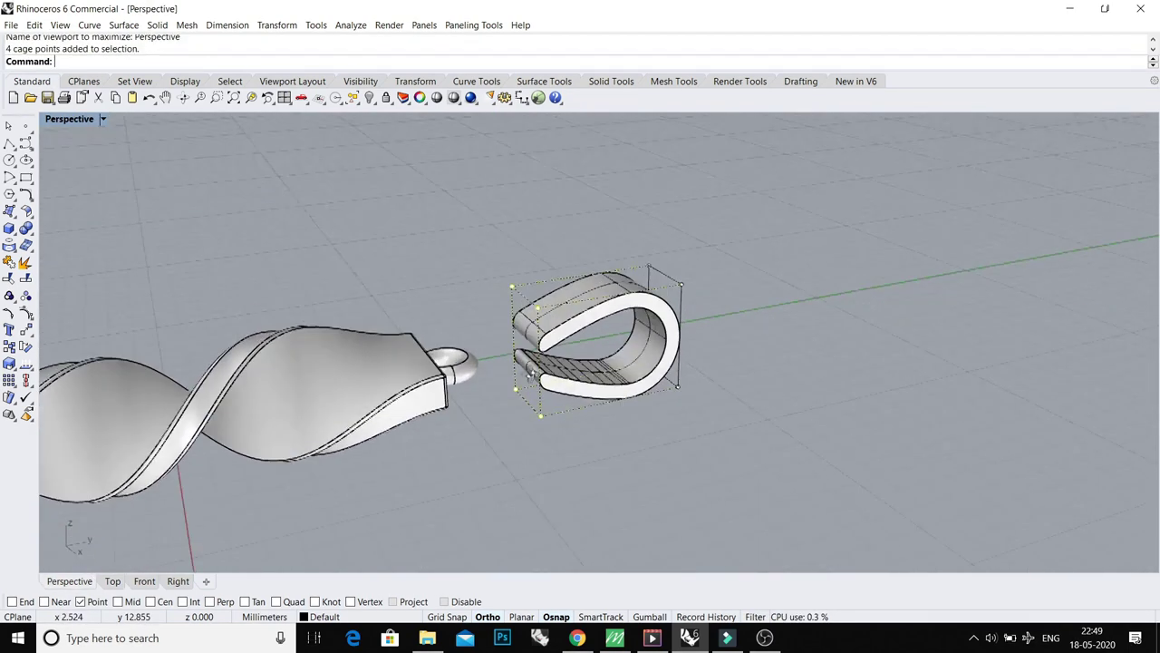
key(ctrl+F1)
right_drag(479, 367, 524, 304)
scroll(524, 305, down, 2)
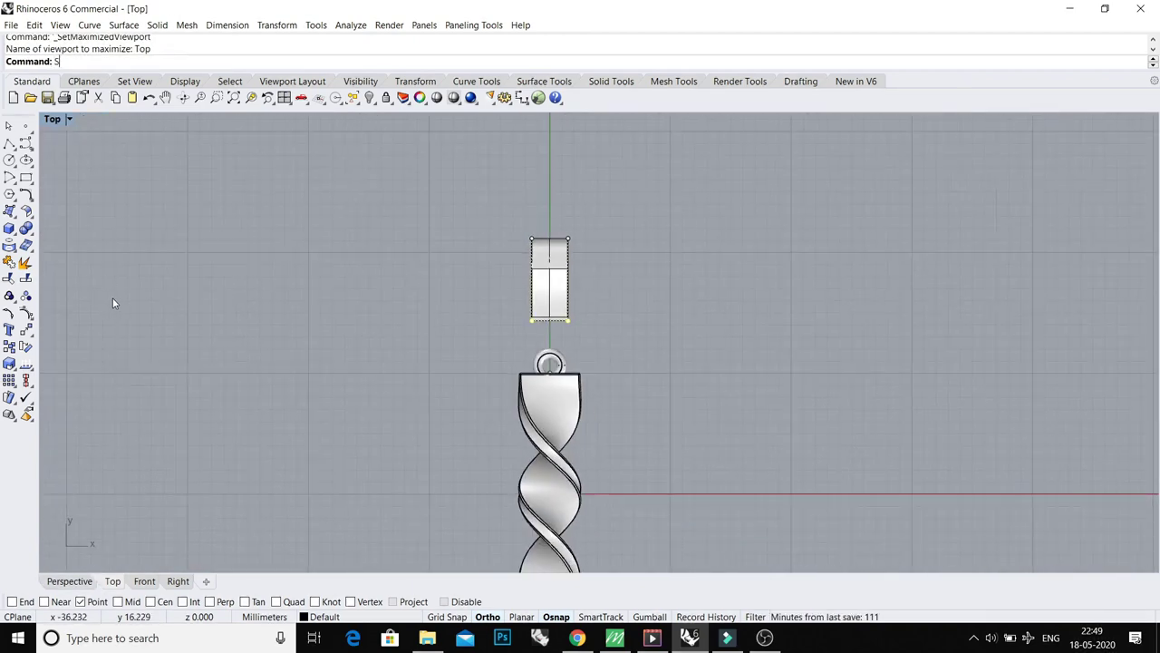
key(Return)
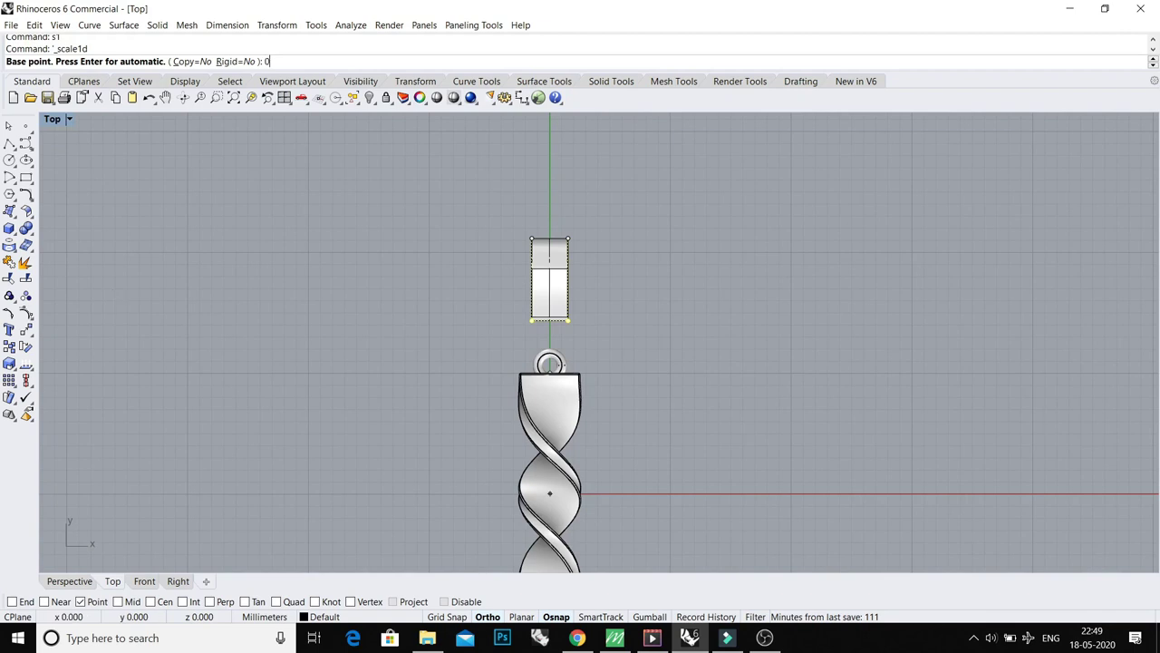
key(Return)
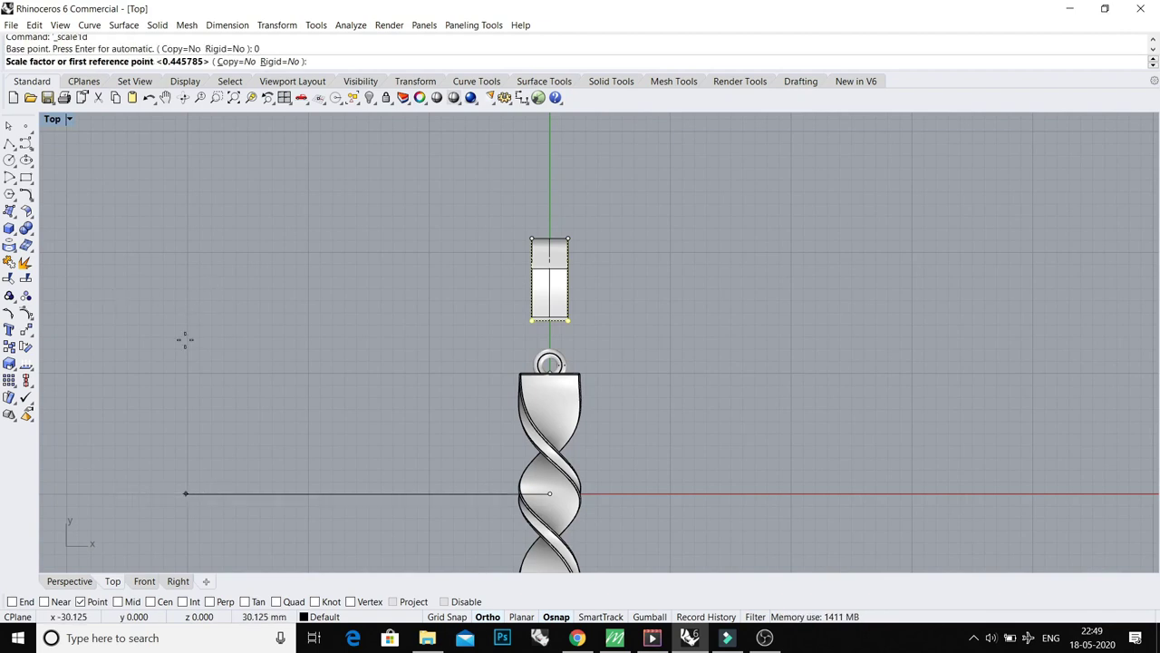
click(210, 420)
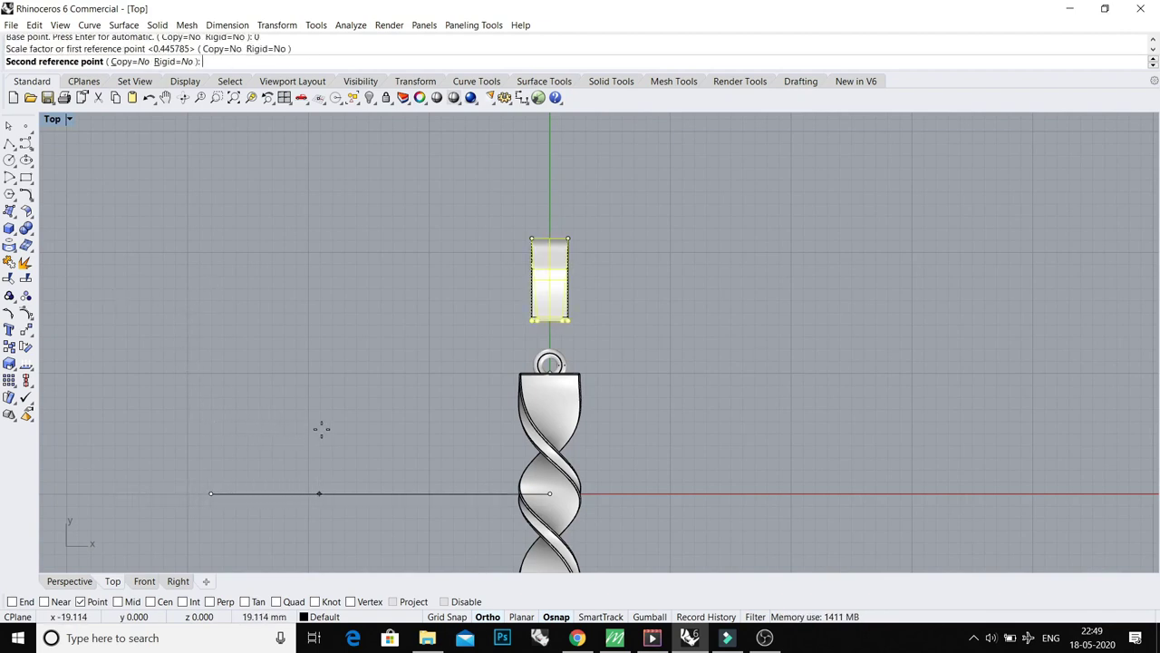
click(381, 431)
scroll(570, 290, up, 2)
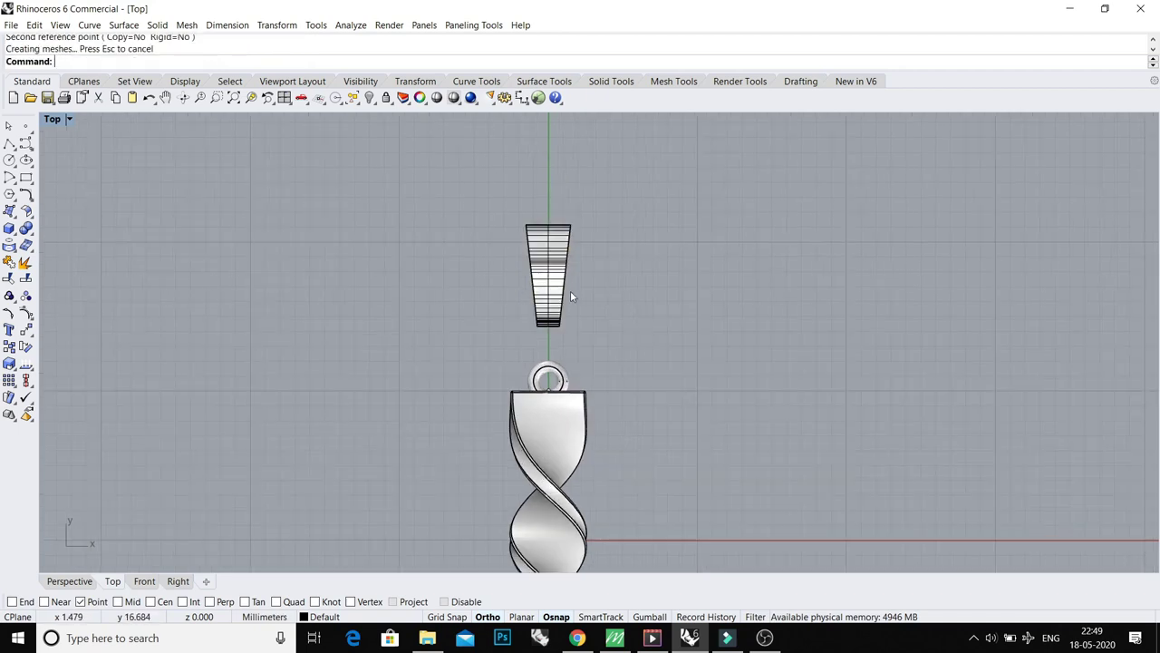
click(564, 299)
key(Delete)
Step: Move the tapered bail along negative Y until its narrow end overlaps the ring, checking the fit in the Top view in wireframe
right_drag(557, 302, 542, 263)
click(533, 211)
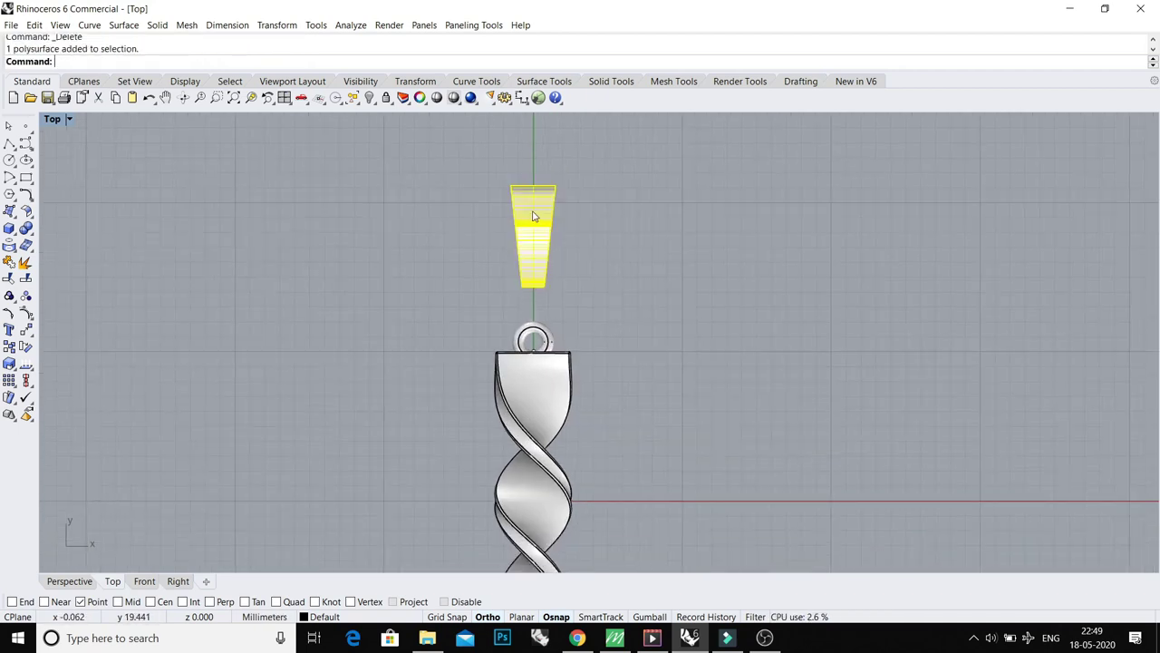
drag(532, 212, 537, 283)
scroll(542, 254, up, 4)
scroll(541, 417, up, 8)
scroll(535, 422, up, 2)
key(ctrl+alt+w)
click(417, 305)
right_drag(495, 344, 495, 356)
click(496, 356)
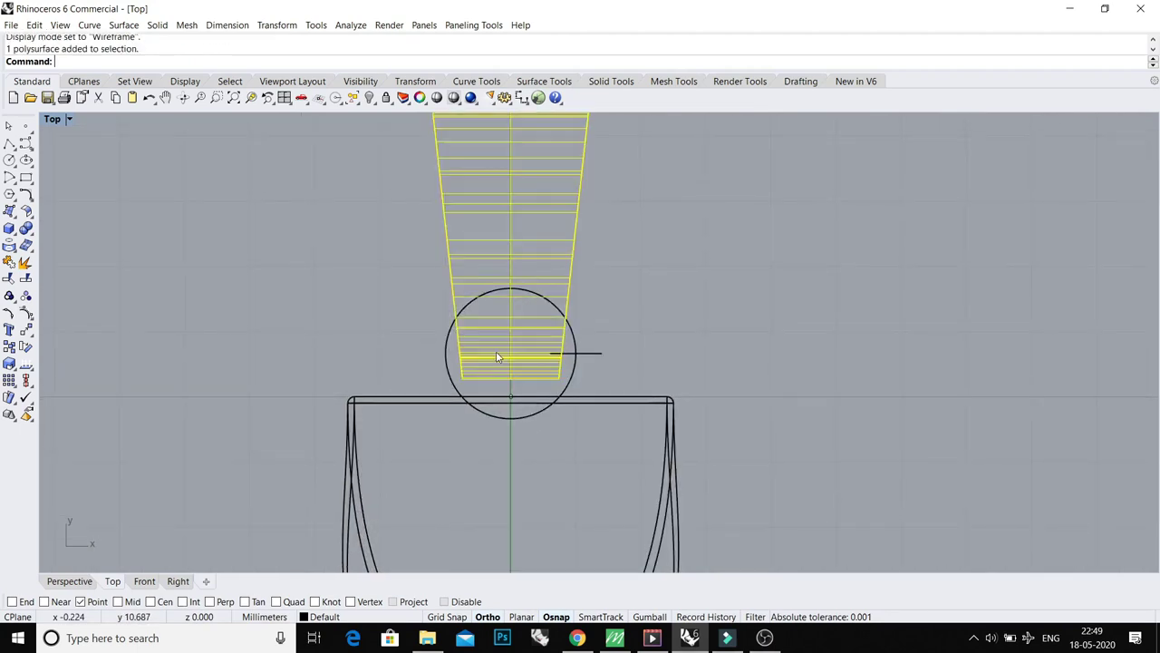
right_drag(563, 314, 542, 359)
Step: Delete the leftover bail profile curve beyond the bail in the Perspective view
key(ctrl+F4)
scroll(544, 363, up, 3)
click(599, 397)
right_drag(598, 397, 535, 379)
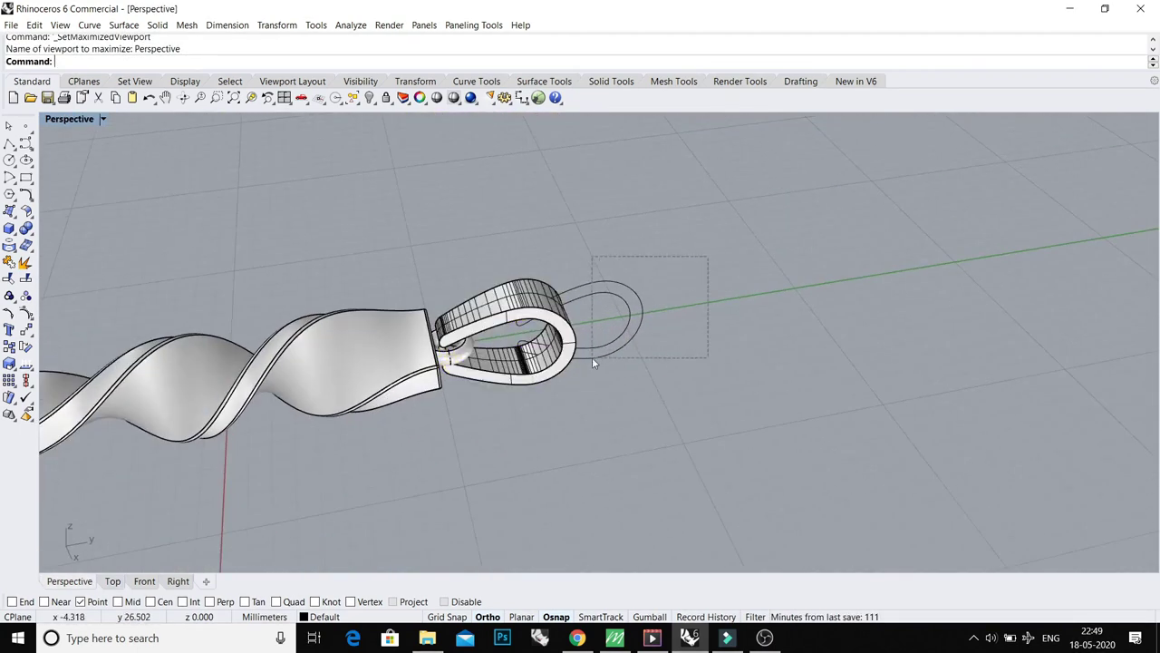
drag(592, 358, 587, 357)
scroll(587, 358, up, 4)
key(Delete)
right_drag(562, 272, 493, 277)
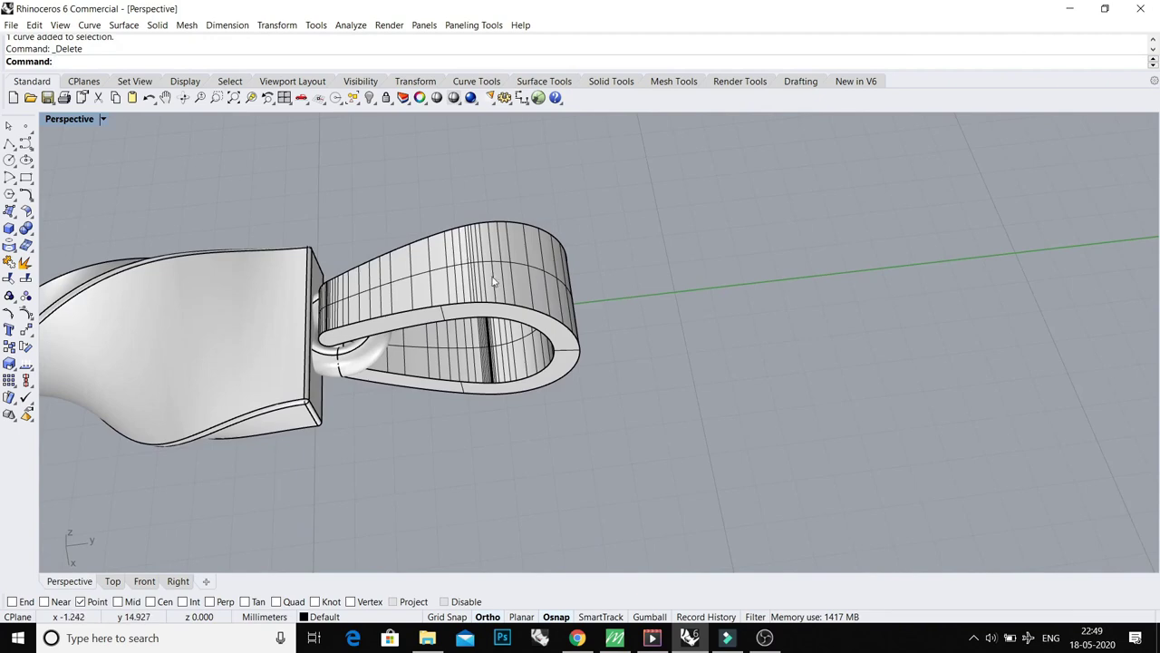
Step: Turn off the surface isocurve display for the bail in its object properties
click(389, 26)
mouse_move(467, 30)
mouse_move(424, 24)
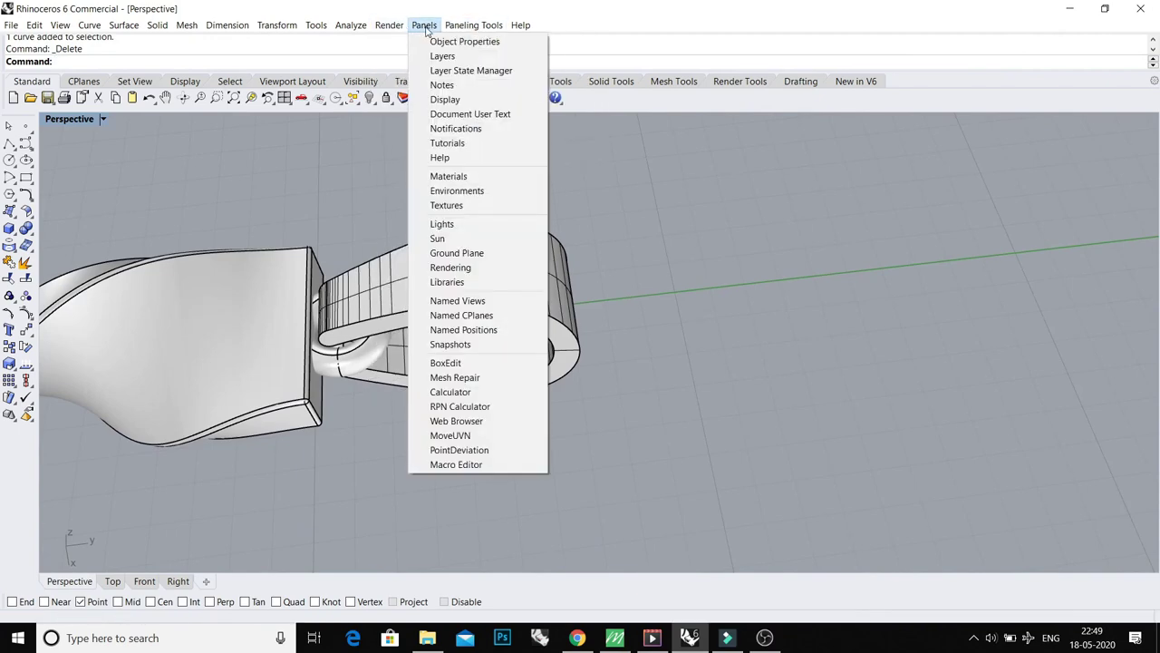
click(462, 40)
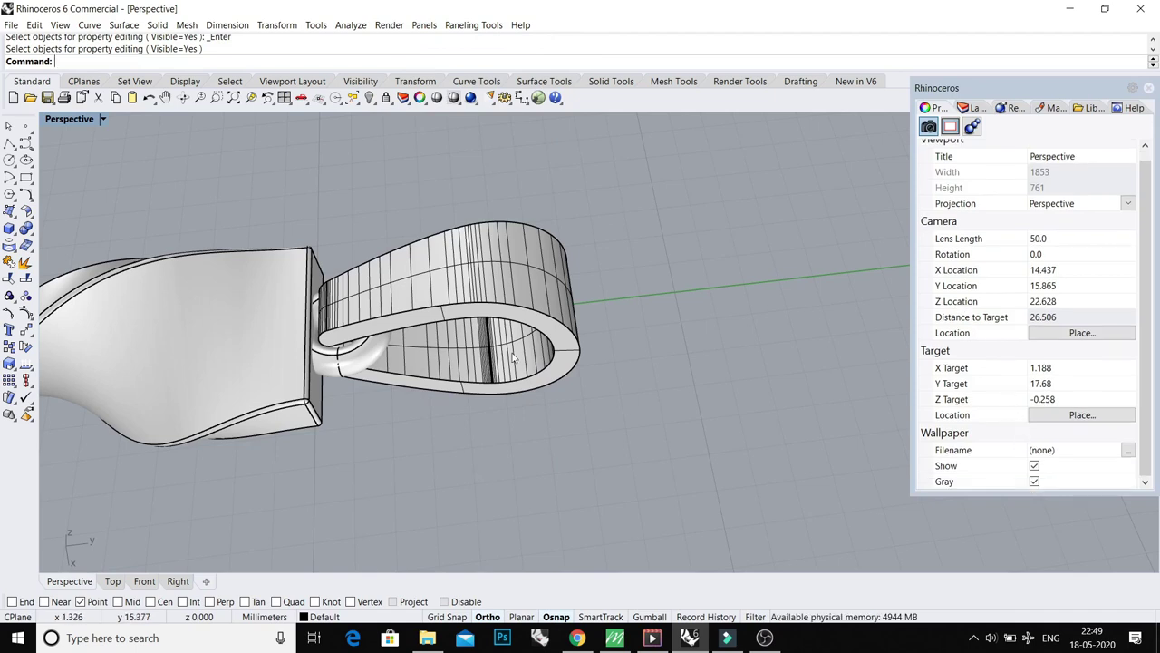
click(501, 291)
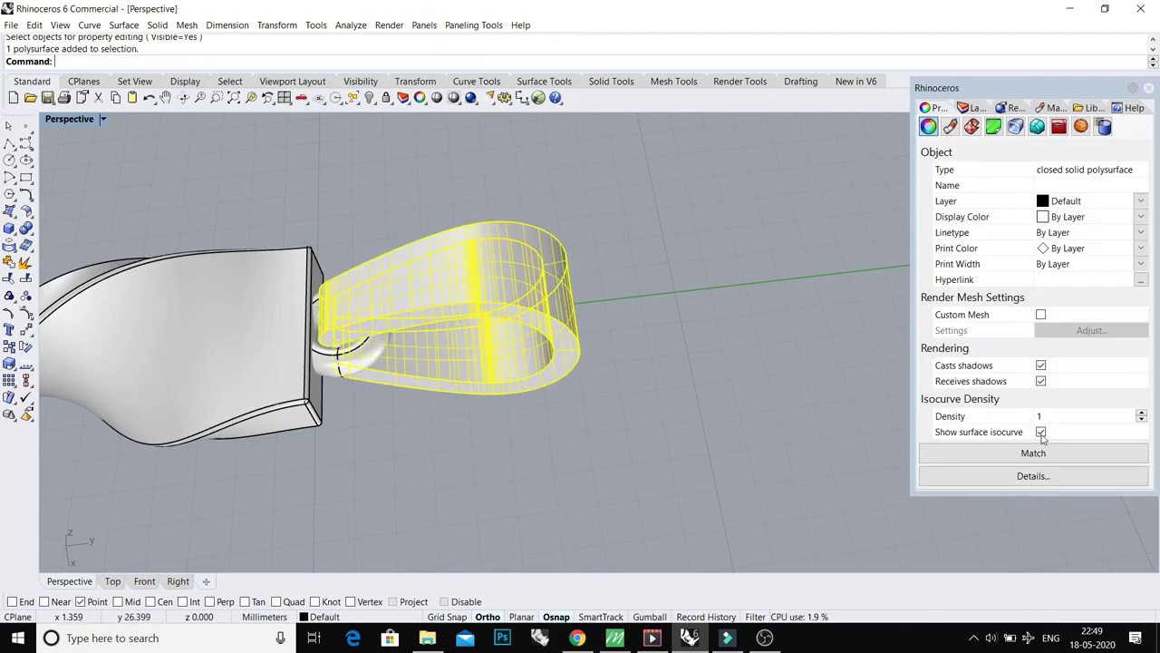
click(1041, 433)
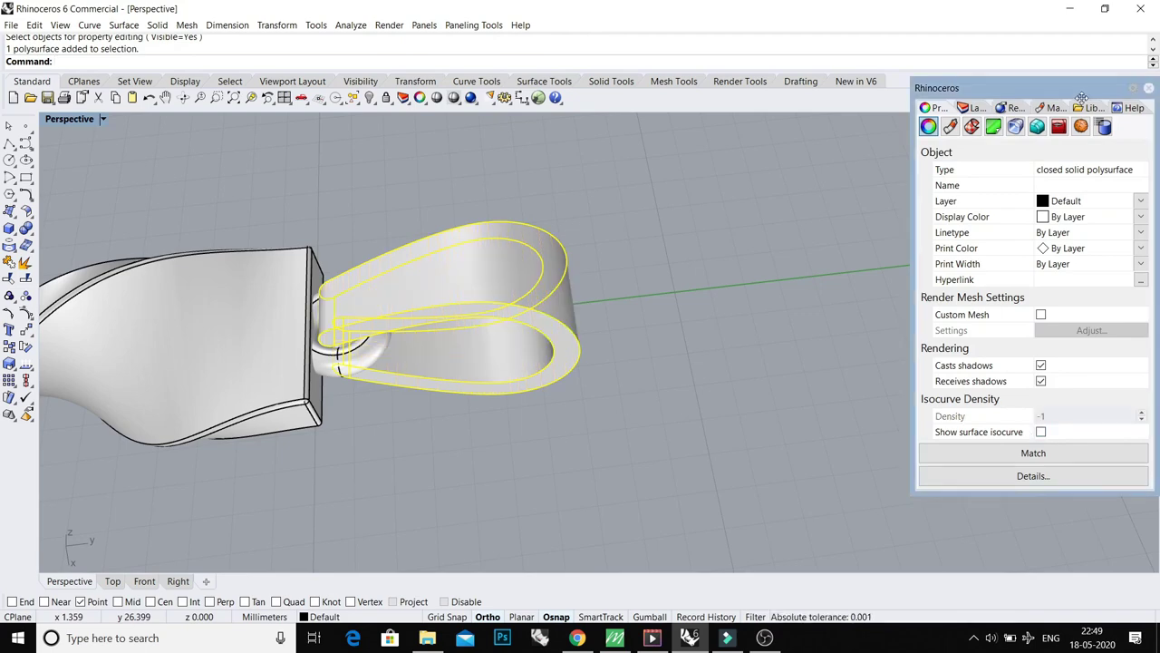
click(1150, 89)
key(Escape)
Step: In the Top view, draw a 0.8 mm diameter circle centred on the midpoint of the bail's narrow end edge
right_drag(551, 247, 573, 335)
scroll(563, 327, down, 2)
scroll(594, 277, down, 3)
key(ctrl+F1)
scroll(591, 322, down, 4)
scroll(544, 349, up, 2)
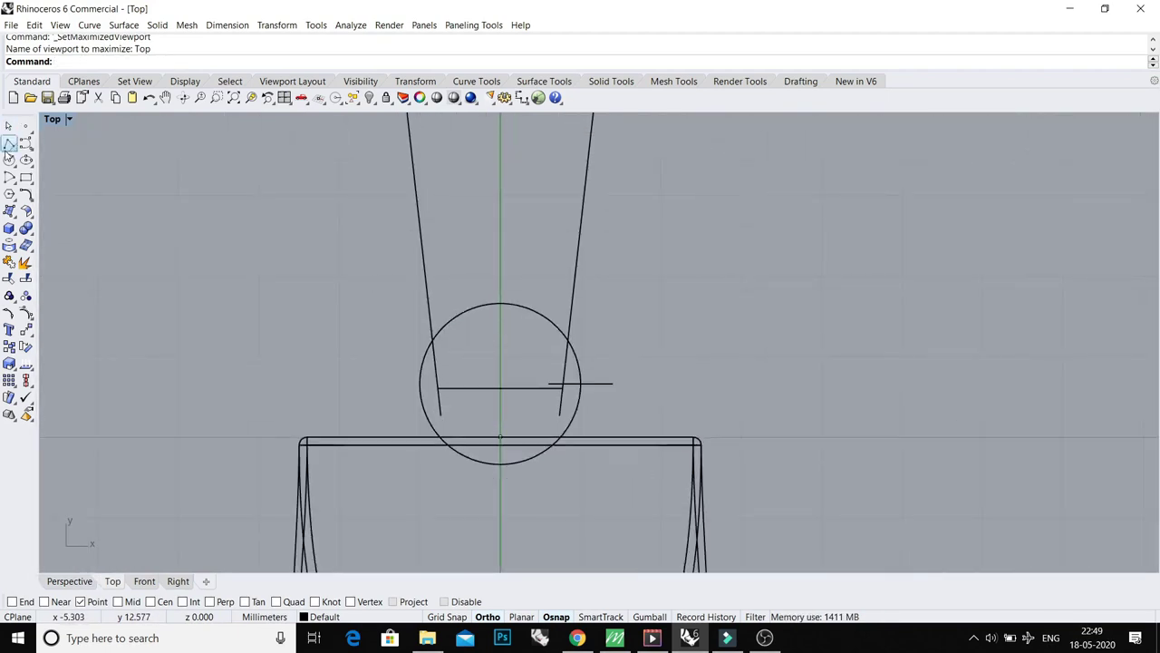
click(9, 159)
text(oo)
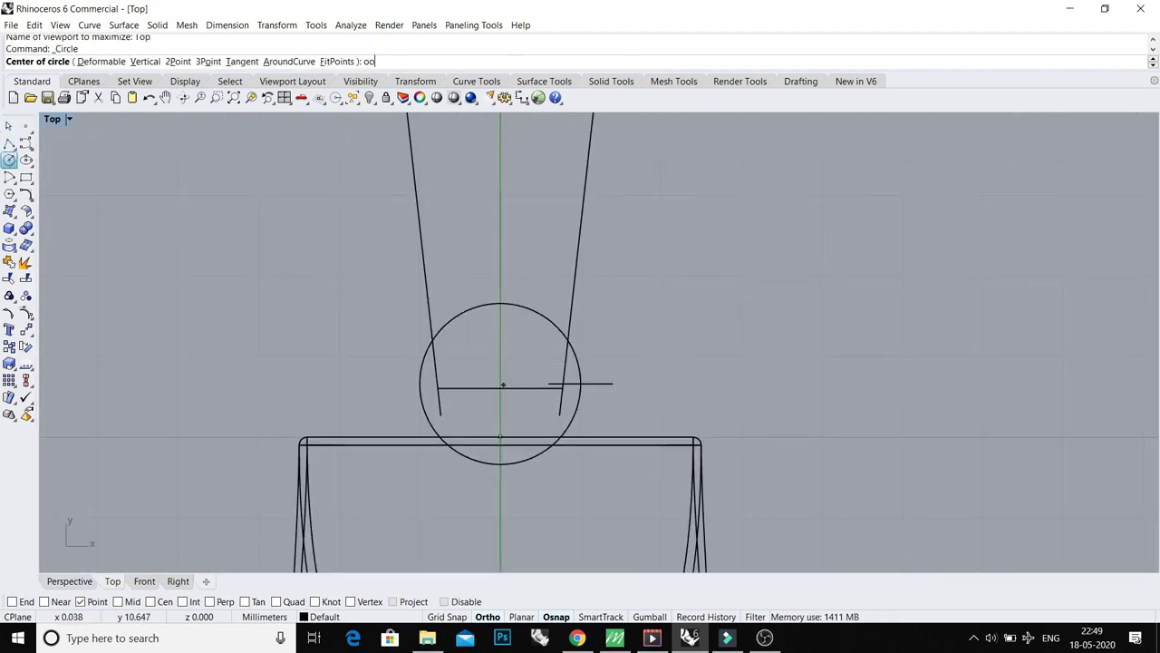
key(Return)
click(501, 388)
text(.8)
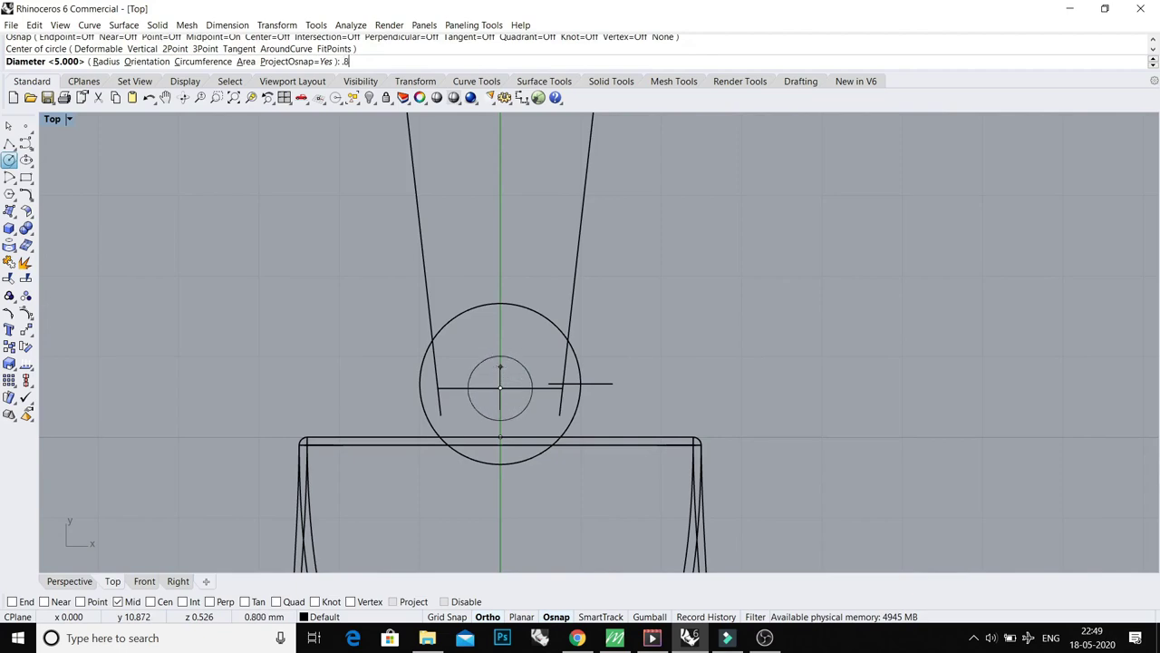
key(Return)
Step: Extrude the small circle to both sides as a solid pin passing through the ring opening
key(ctrl+F4)
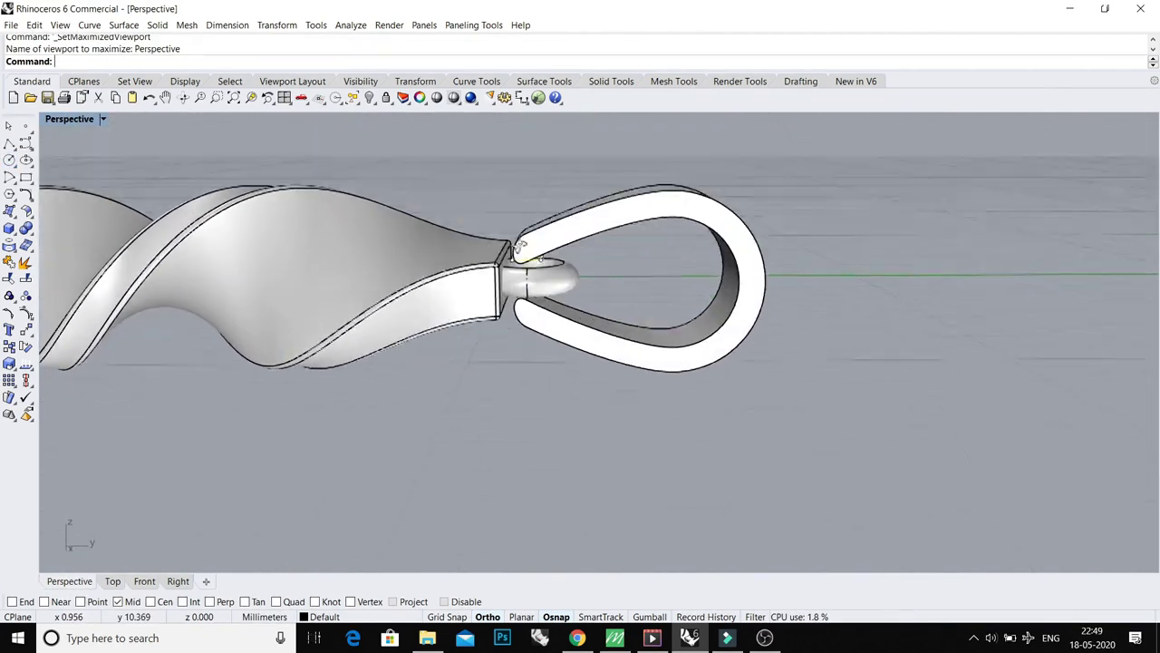
right_drag(520, 247, 524, 237)
scroll(525, 253, up, 4)
text(e)
key(Return)
click(541, 335)
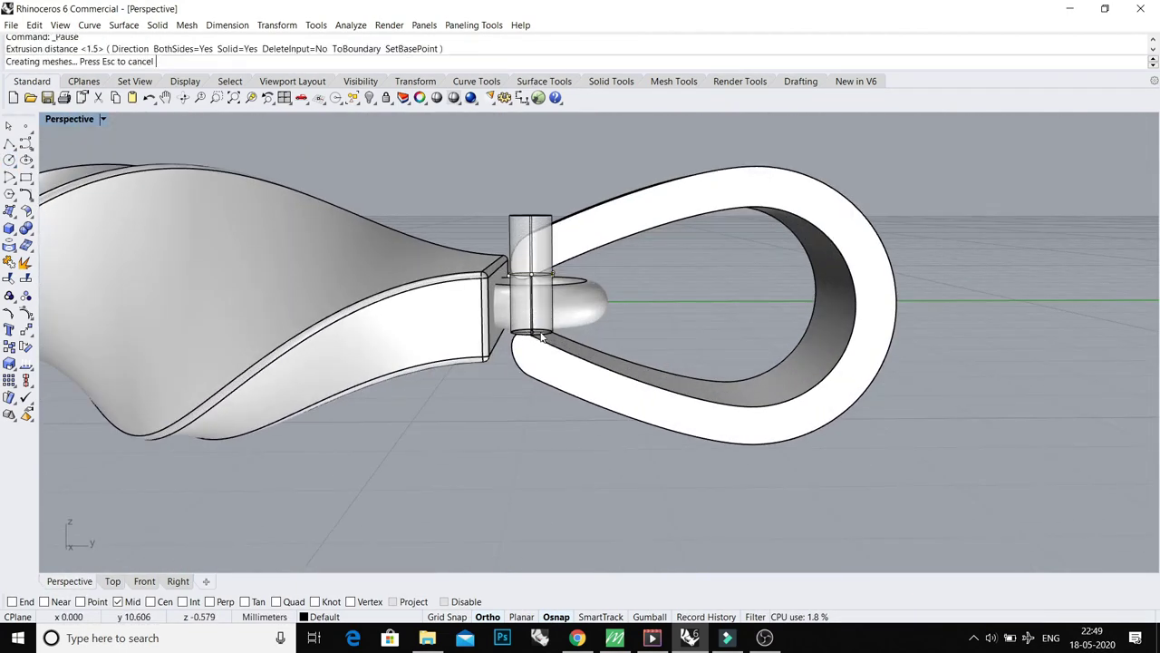
click(542, 338)
Step: Move the pin in the Right view so that it bridges the two open ends of the bail
key(ctrl+F3)
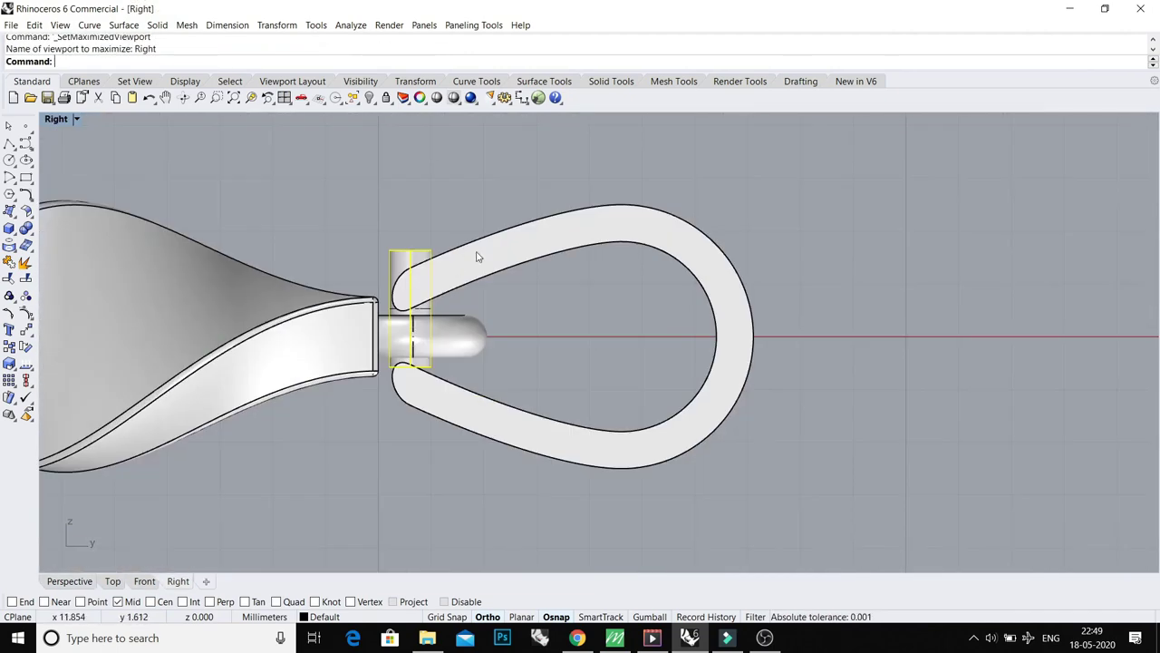
scroll(422, 279, up, 1)
drag(404, 258, 422, 288)
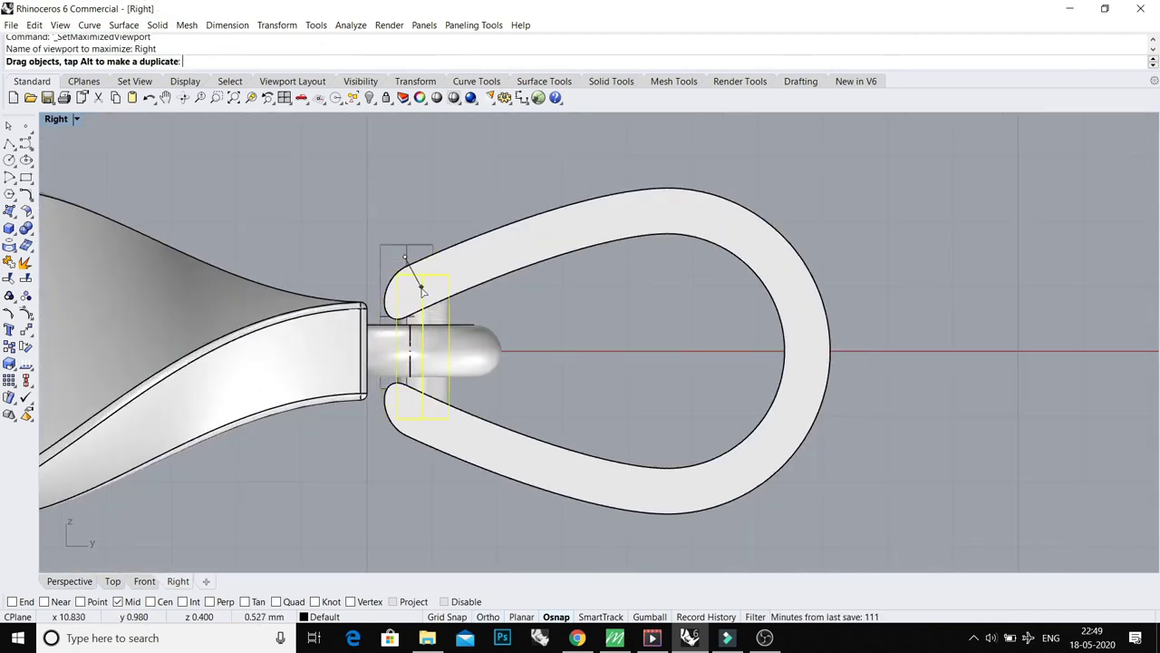
Step: Move the bail and the pin together slightly along negative Y toward the twisted bar in the Top view
click(481, 264)
key(ctrl+F2)
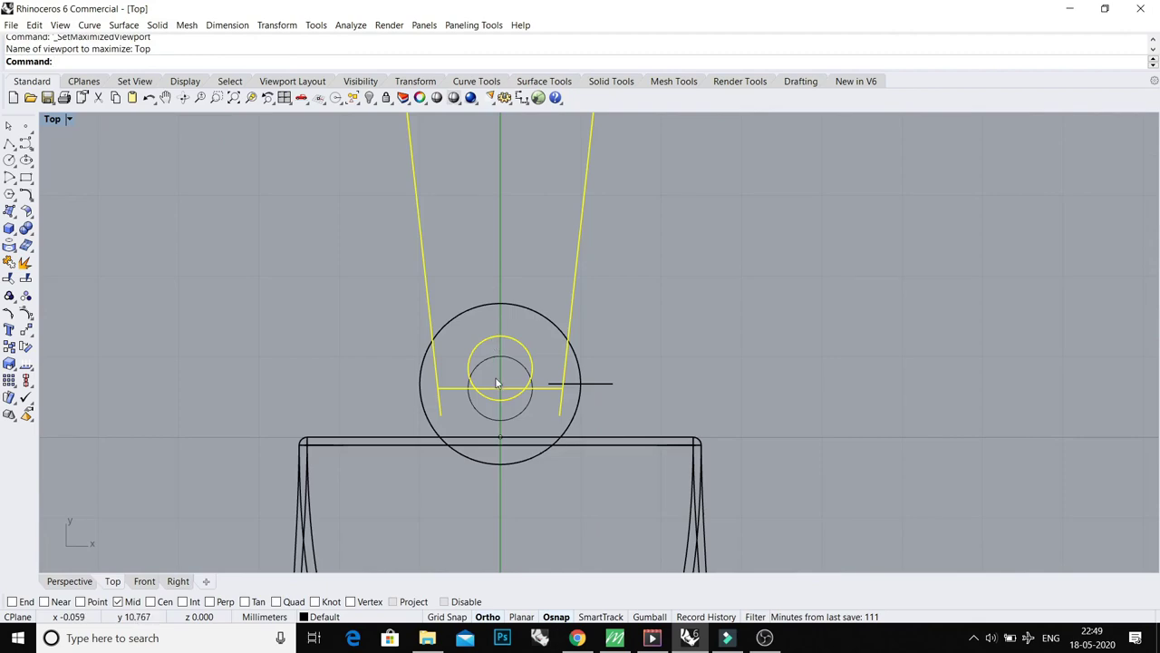
key(ctrl+alt+s)
drag(506, 349, 508, 359)
scroll(511, 352, down, 8)
key(ctrl+F4)
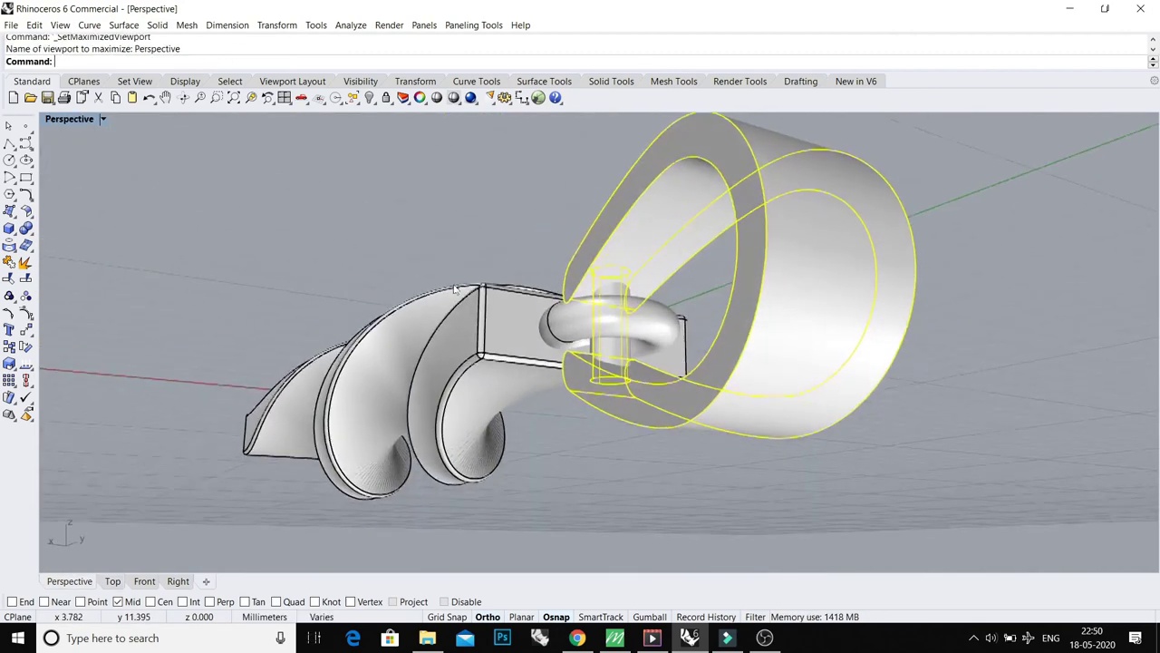
Step: Lock every object except the bail
right_drag(456, 289, 553, 417)
key(Escape)
click(617, 238)
scroll(625, 255, down, 3)
right_drag(617, 238, 589, 268)
key(ctrl+i)
key(ctrl+l)
Step: Fillet all edges of the bail with FilletEdge at a radius of 0.1 mm
text(fe)
key(Return)
drag(450, 152, 899, 438)
scroll(613, 254, up, 5)
key(Return)
key(Return)
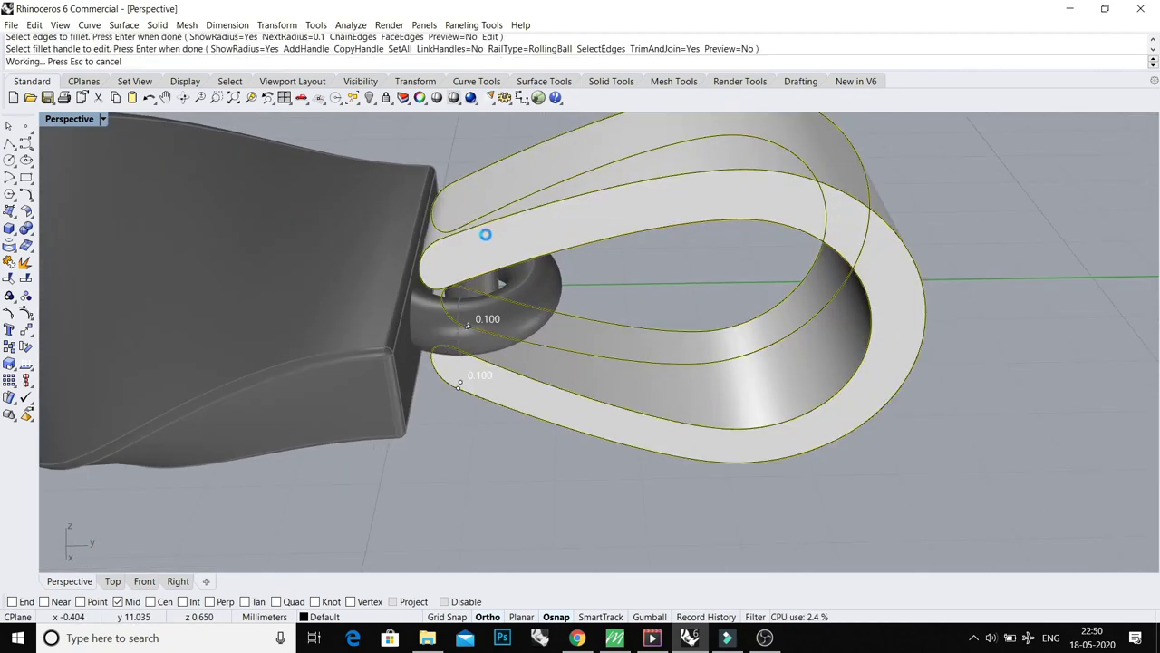
scroll(487, 238, down, 6)
right_drag(487, 238, 524, 318)
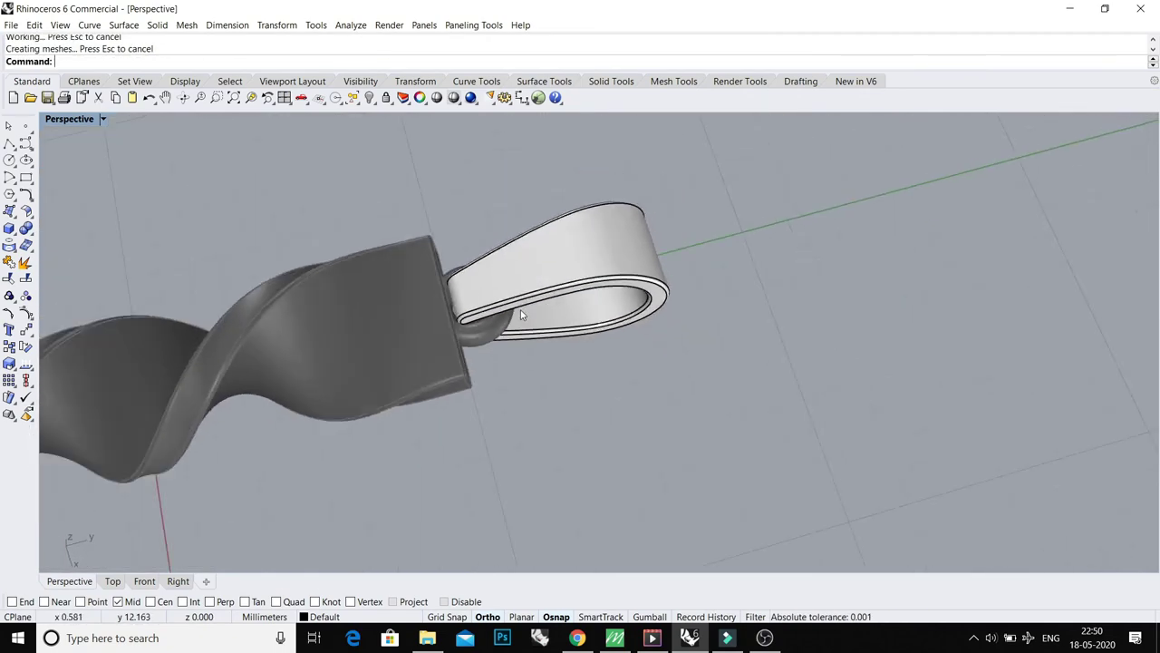
Step: Unlock all objects and move the filleted bail slightly along positive Y, away from the twisted bar, in the Top view
key(ctrl+F1)
scroll(520, 353, up, 6)
text(unl)
key(Return)
click(510, 277)
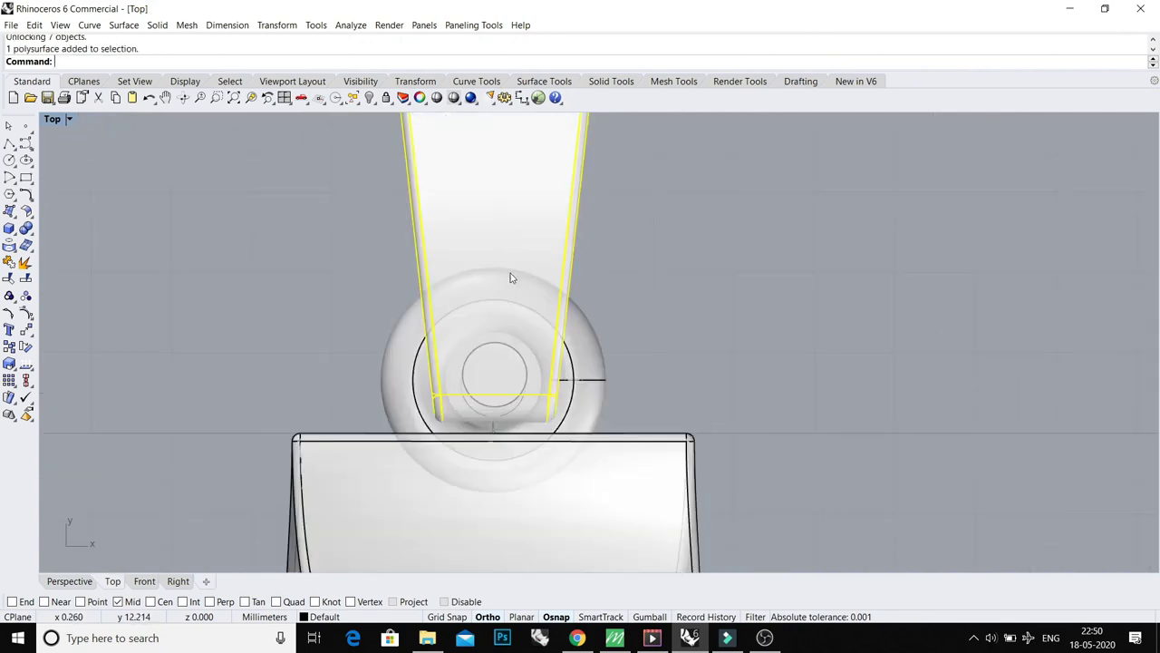
scroll(519, 379, up, 7)
drag(566, 414, 561, 390)
key(Escape)
scroll(562, 388, down, 14)
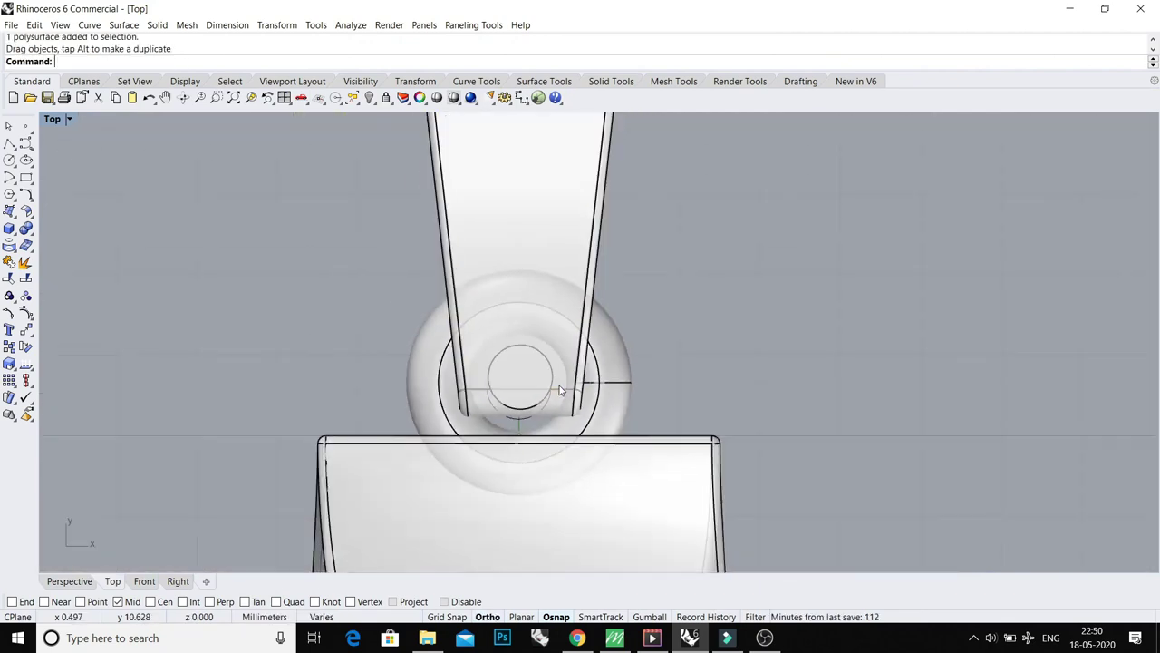
Step: Select the leftover construction curves and delete them
text(swc)
key(Return)
right_drag(563, 386, 543, 269)
key(ctrl+shift+e)
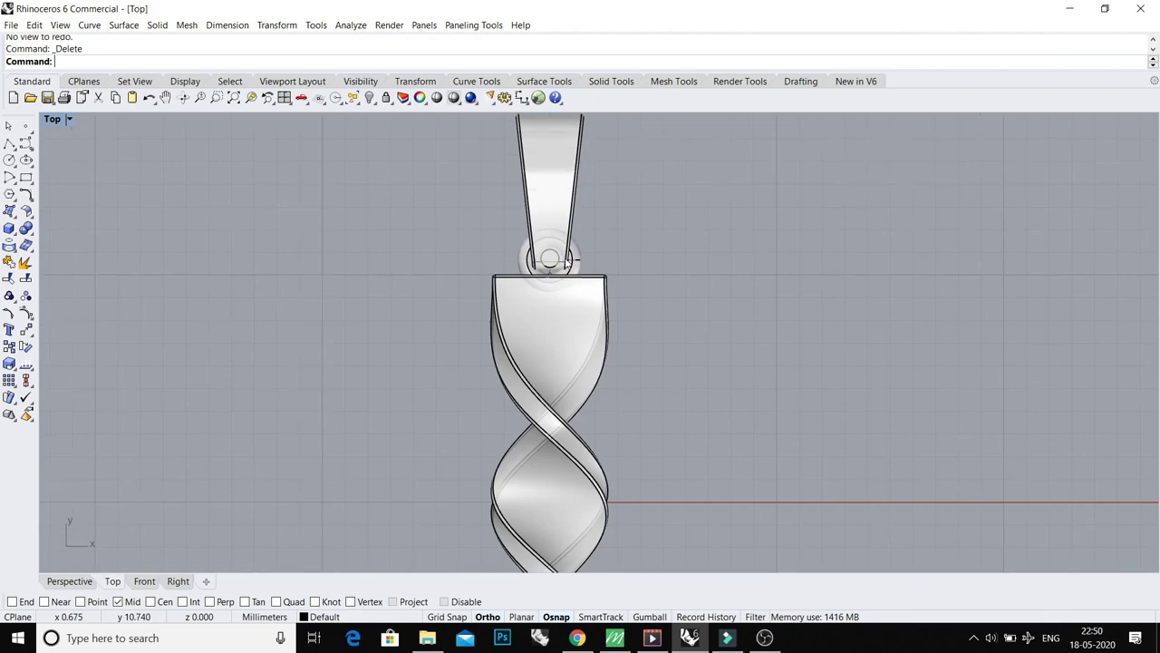
Step: Inspect the complete pendant with its bail, pin and ring from several angles in the Perspective view
key(ctrl+F4)
right_drag(662, 254, 732, 363)
scroll(733, 367, down, 7)
scroll(680, 372, up, 4)
right_drag(644, 367, 596, 383)
scroll(450, 361, up, 5)
mouse_move(450, 361)
right_down()
mouse_move(479, 224)
mouse_move(465, 363)
right_up()
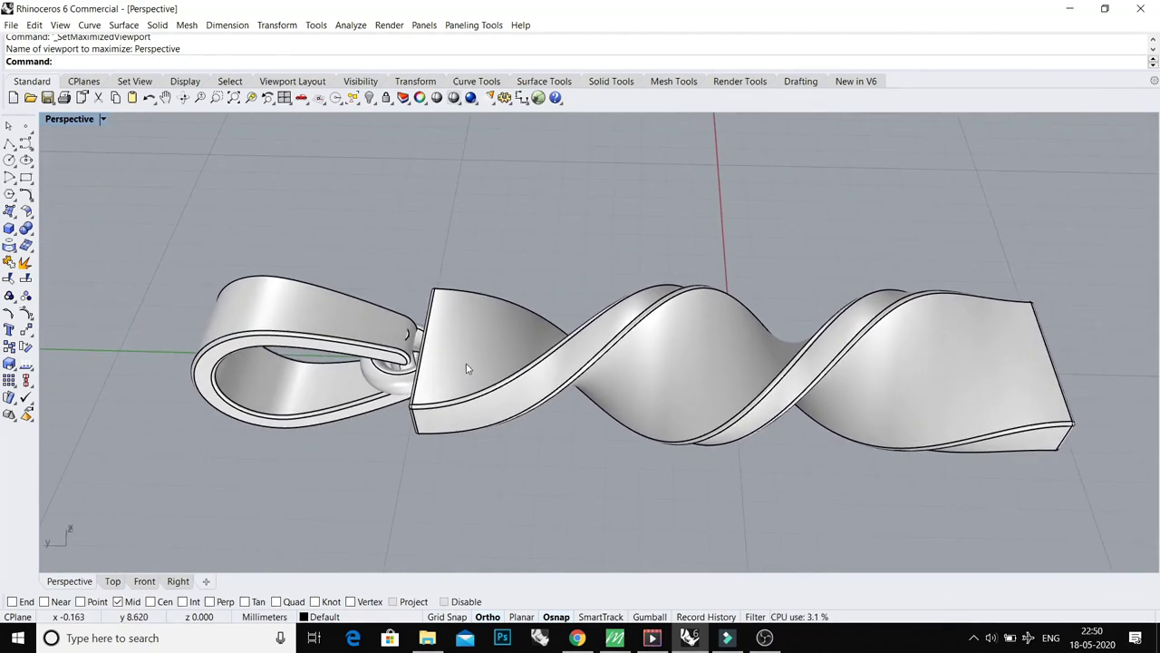